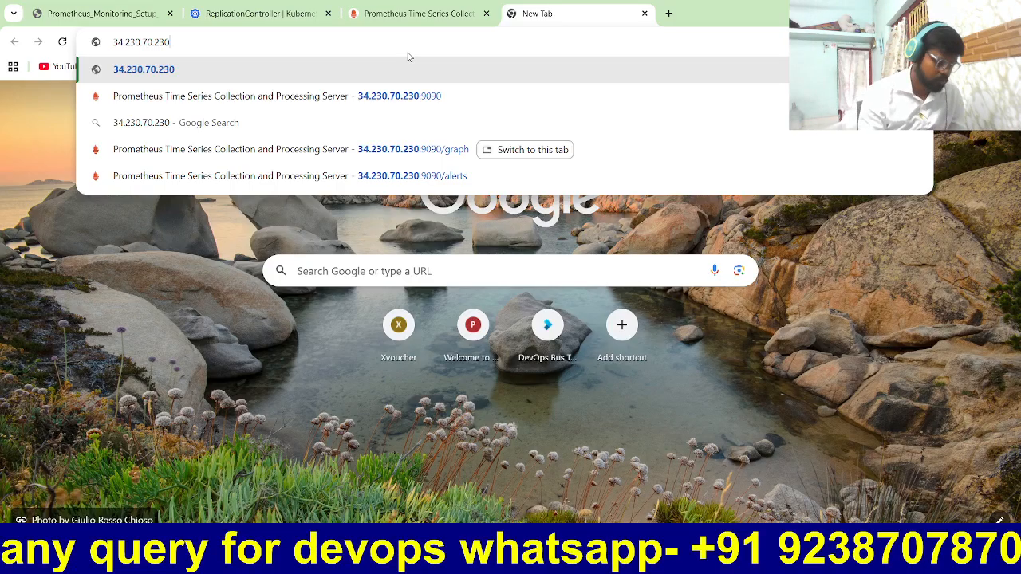
pyautogui.write(':3000')
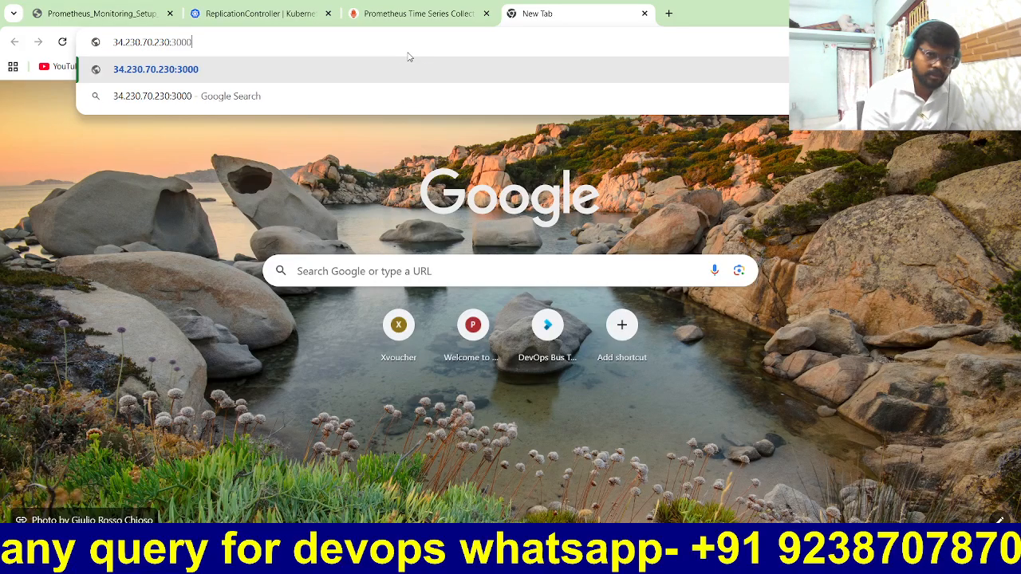
pyautogui.press('Return')
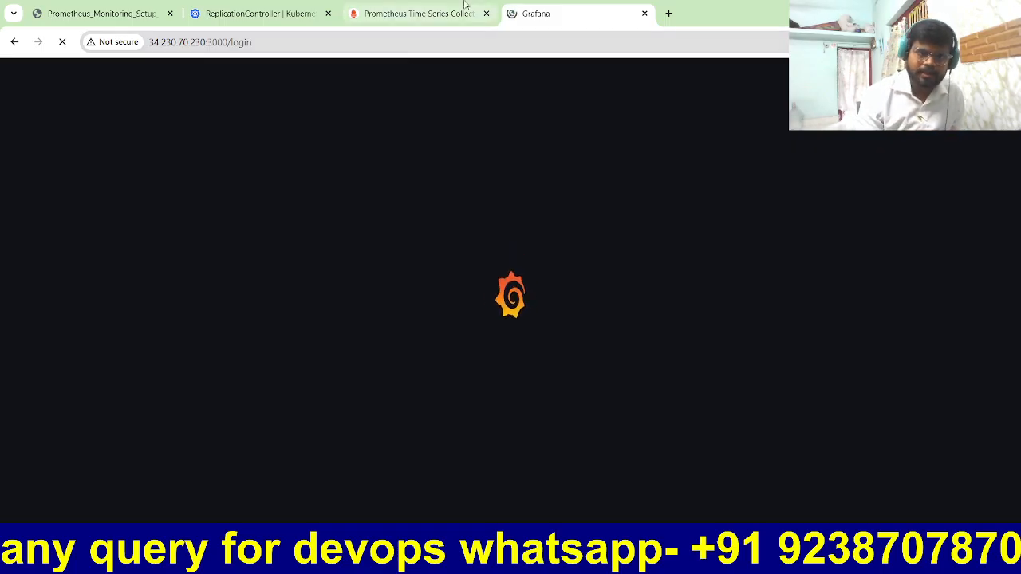
pyautogui.click(421, 11)
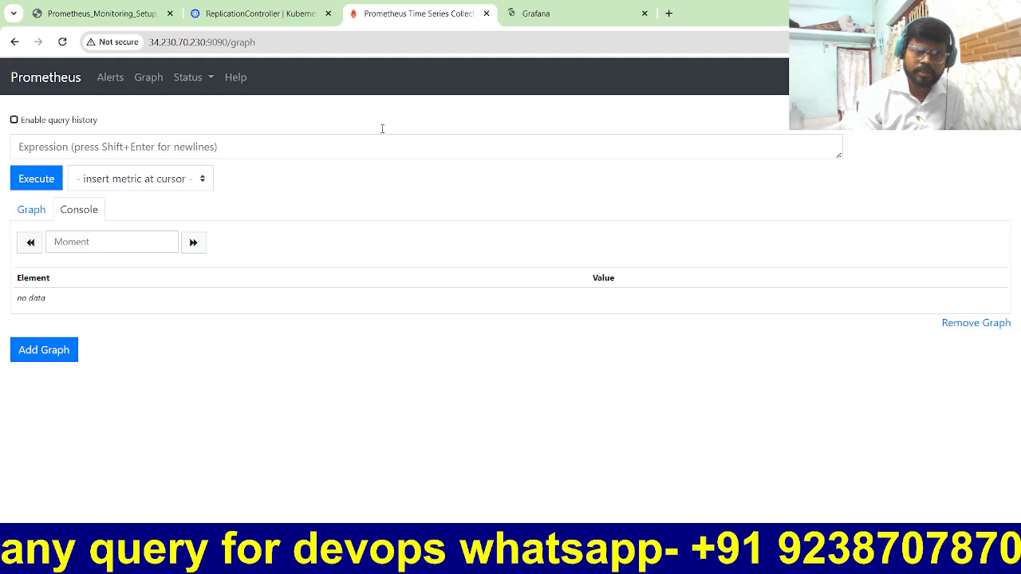
pyautogui.click(571, 8)
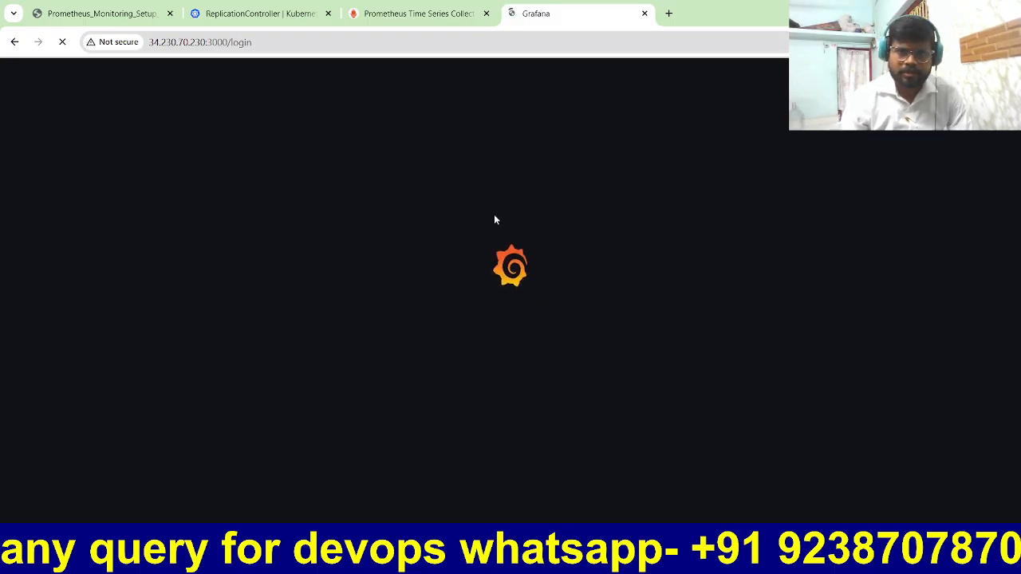
pyautogui.click(645, 13)
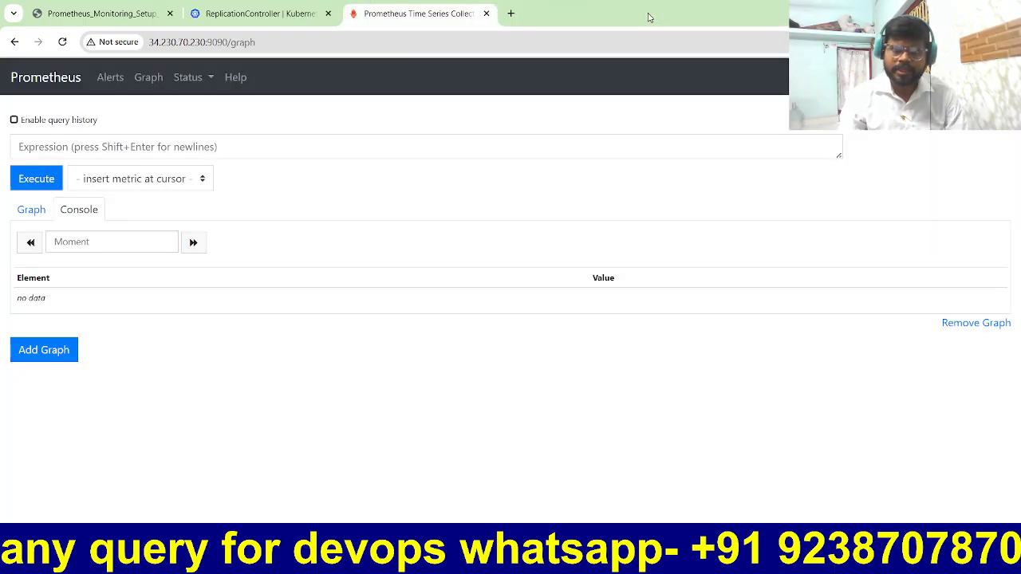
# - Switch to the browser window with the AWS console and look over the Grafana Home dashboard
pyautogui.click(606, 559)
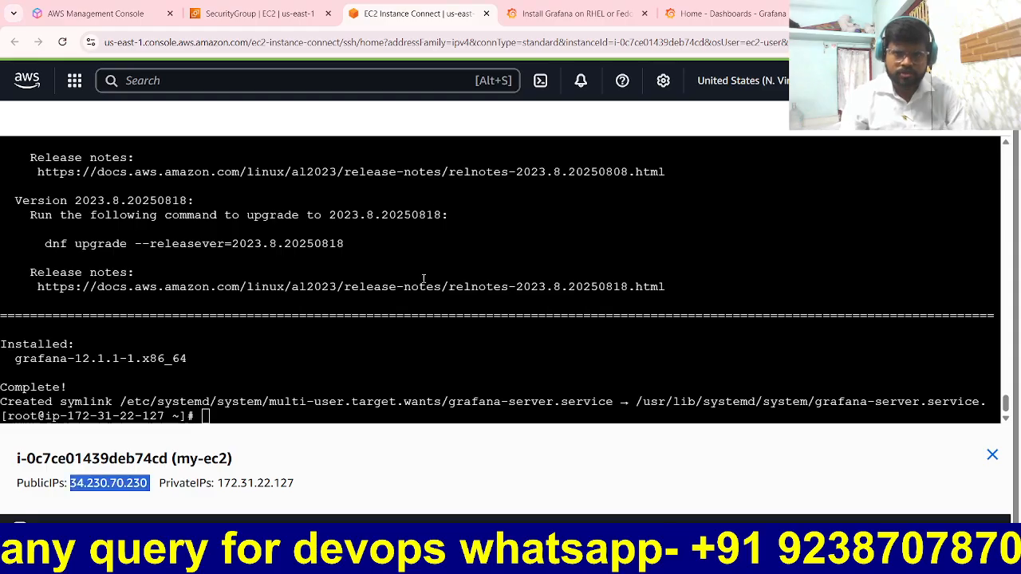
pyautogui.click(589, 10)
pyautogui.click(666, 13)
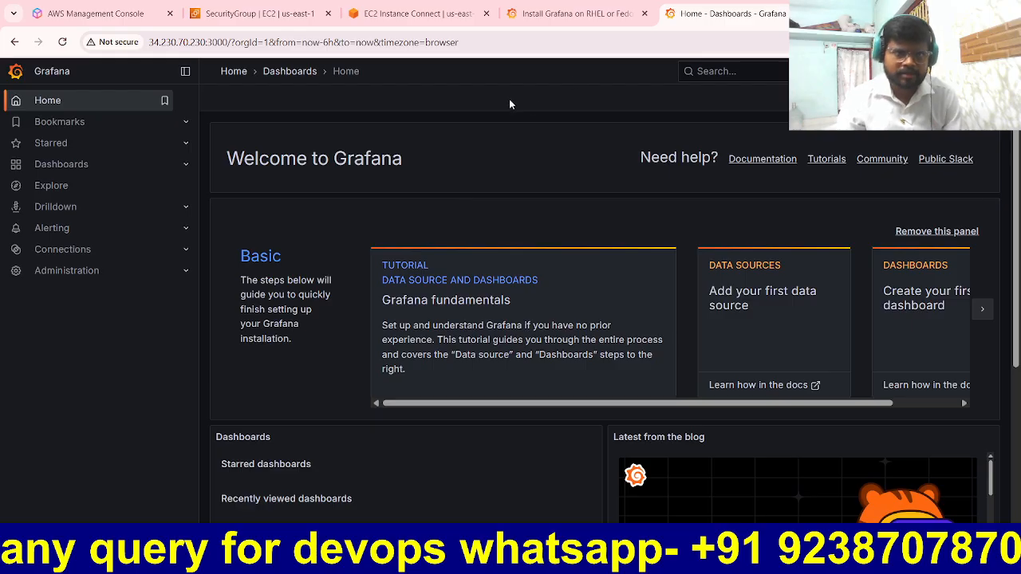
pyautogui.scroll(-4, 777, 365)
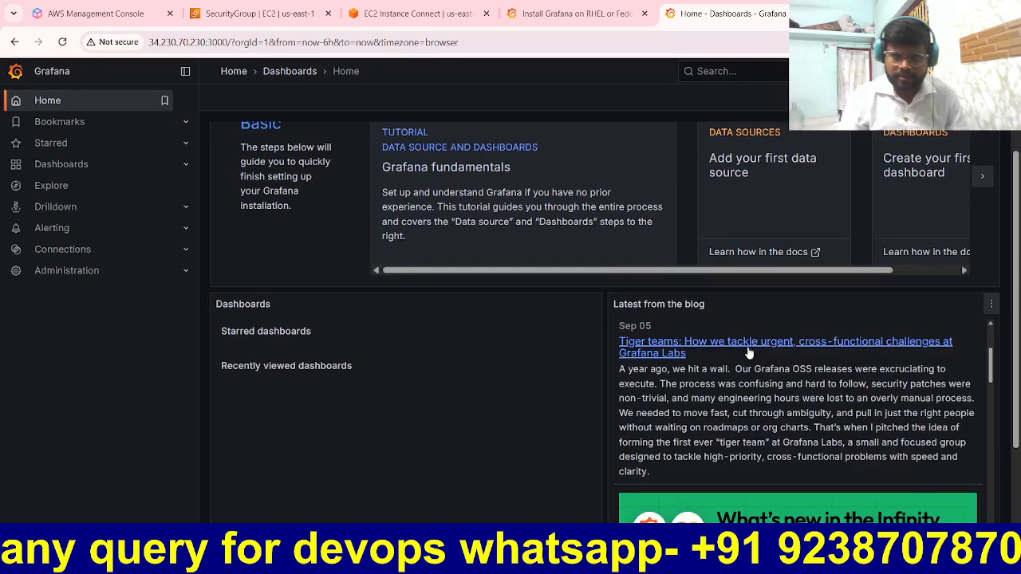
pyautogui.scroll(4, 684, 374)
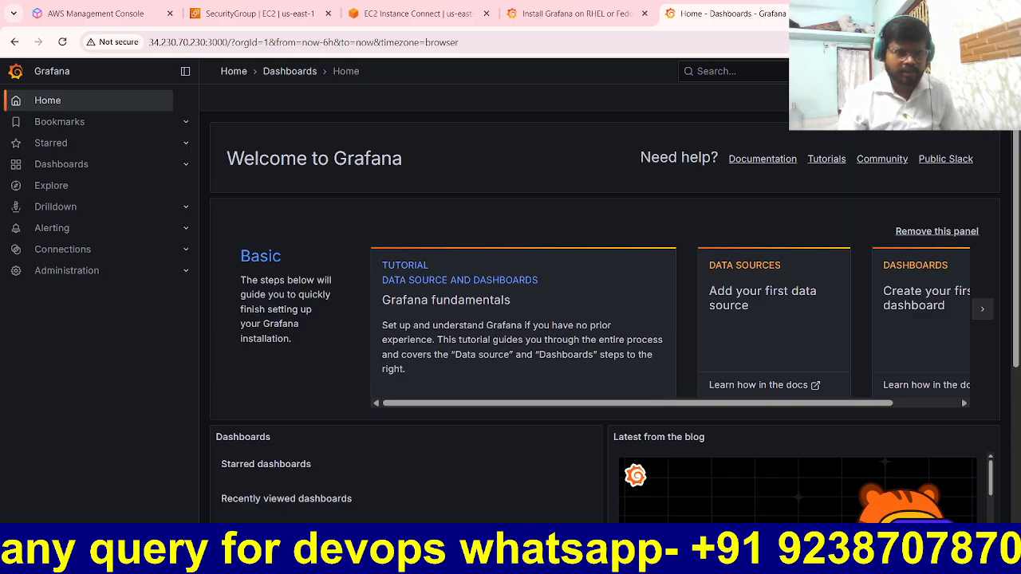
# - Launch Epic Pen and, with the old annotations cleared, circle the "Add your first data source" card in green
pyautogui.press('super')
pyautogui.write('ep')
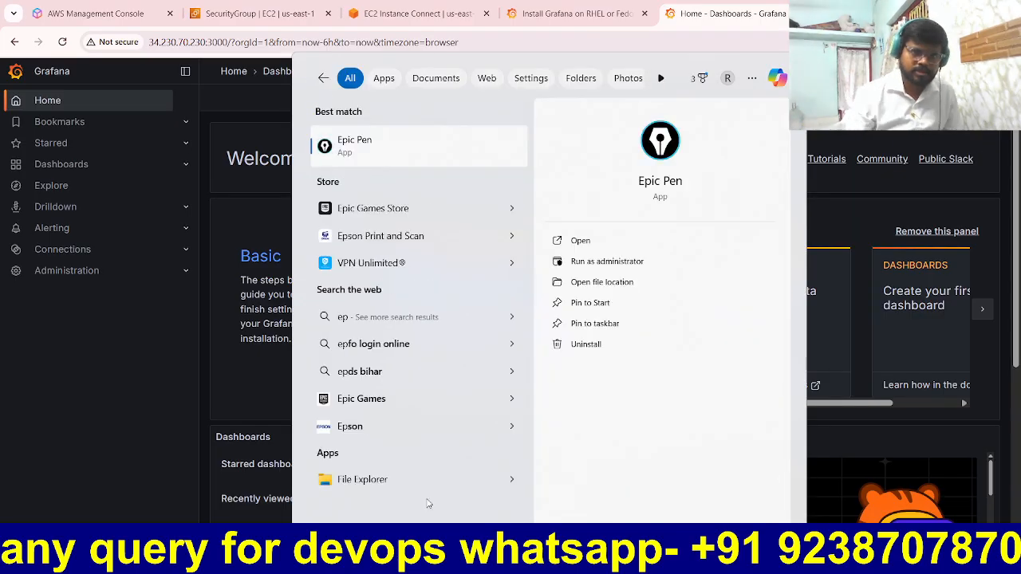
pyautogui.click(347, 141)
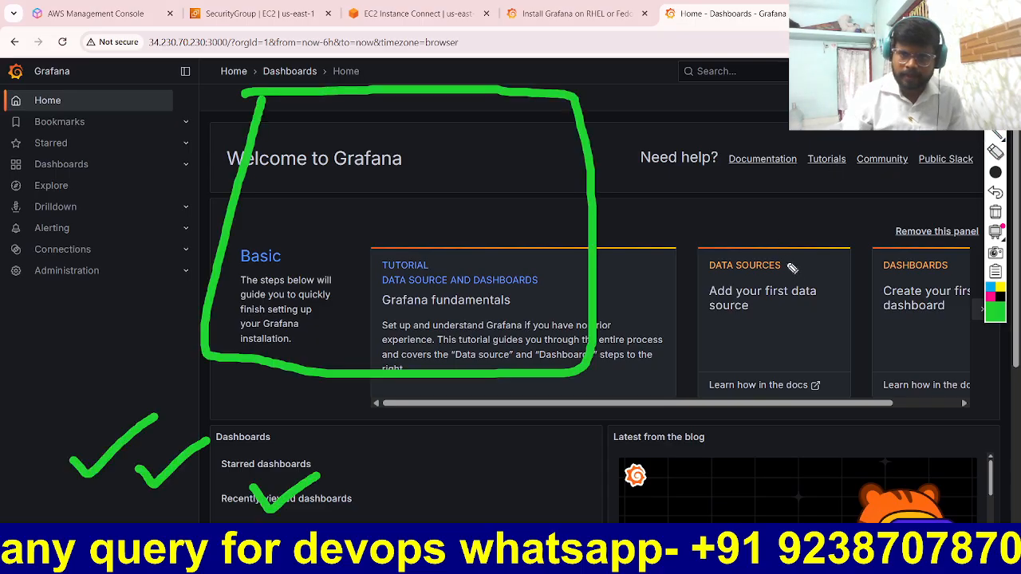
pyautogui.moveTo(790, 233)
pyautogui.mouseDown()
pyautogui.moveTo(684, 238)
pyautogui.moveTo(789, 375)
pyautogui.moveTo(809, 226)
pyautogui.moveTo(686, 263)
pyautogui.moveTo(706, 351)
pyautogui.moveTo(817, 342)
pyautogui.moveTo(845, 269)
pyautogui.moveTo(814, 230)
pyautogui.mouseUp()
pyautogui.click(995, 212)
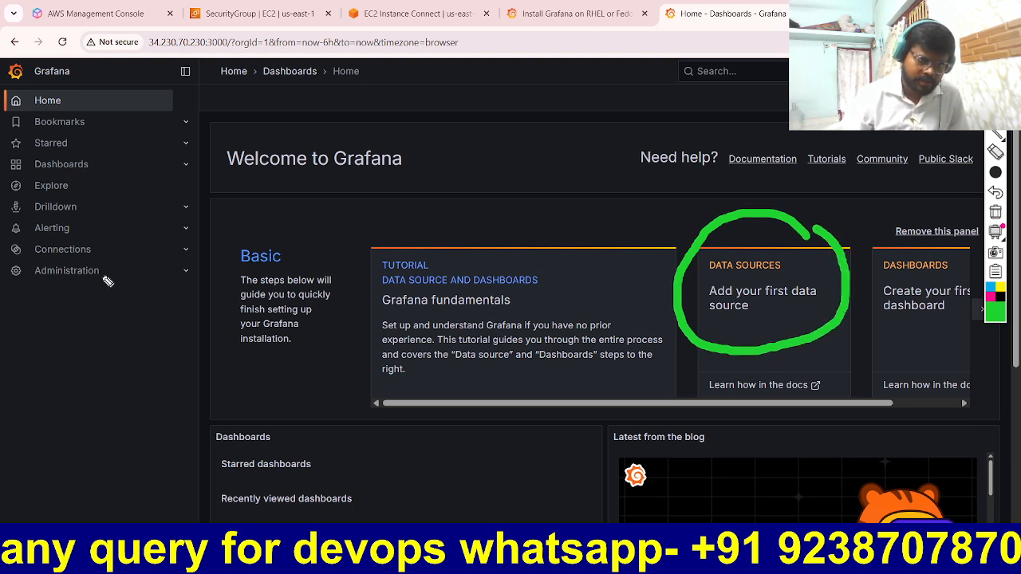
# - Mark the Grafana navigation entries from Administration upward with green ticks and close Epic Pen
pyautogui.moveTo(102, 269)
pyautogui.mouseDown()
pyautogui.moveTo(118, 287)
pyautogui.moveTo(148, 257)
pyautogui.moveTo(120, 253)
pyautogui.moveTo(135, 235)
pyautogui.mouseUp()
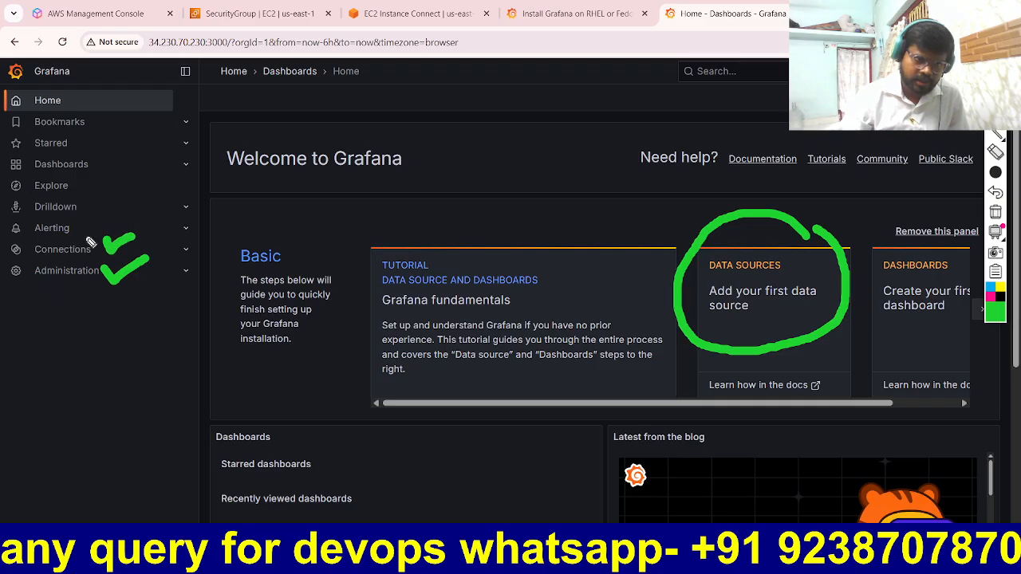
pyautogui.moveTo(74, 225)
pyautogui.mouseDown()
pyautogui.moveTo(83, 239)
pyautogui.moveTo(107, 195)
pyautogui.moveTo(84, 196)
pyautogui.moveTo(132, 158)
pyautogui.moveTo(101, 158)
pyautogui.moveTo(128, 134)
pyautogui.moveTo(128, 119)
pyautogui.mouseUp()
pyautogui.click(995, 58)
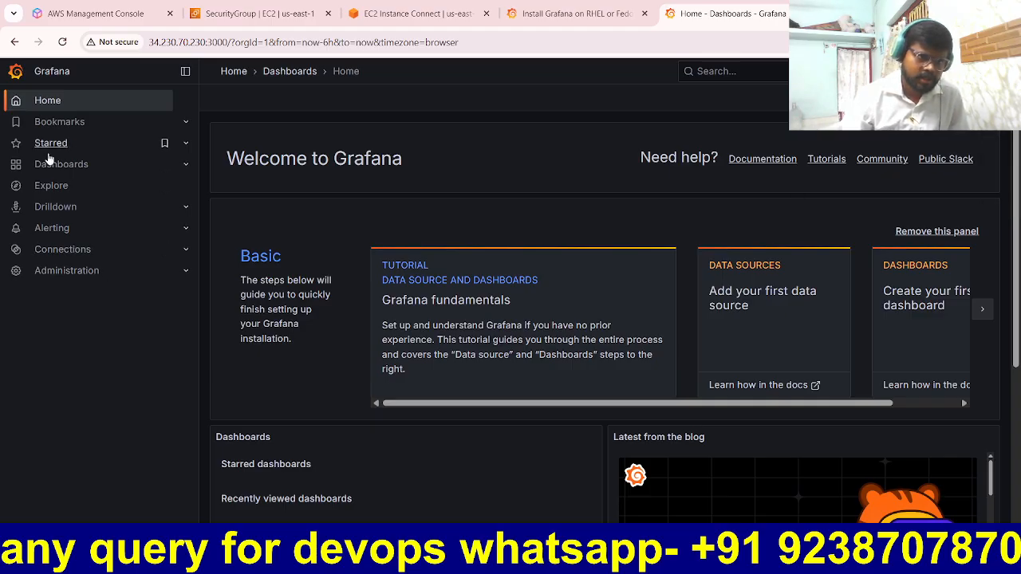
pyautogui.click(71, 168)
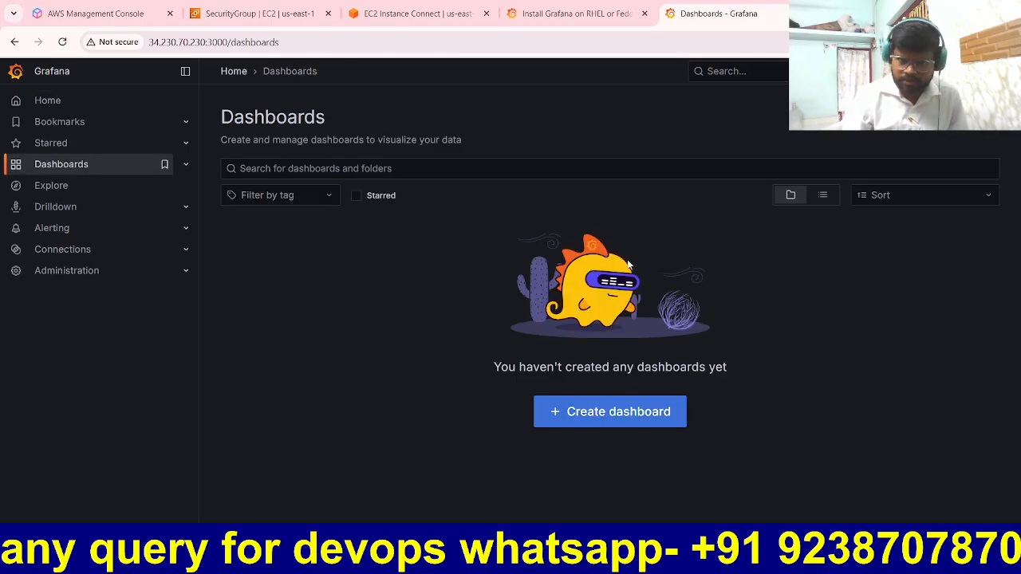
pyautogui.click(616, 416)
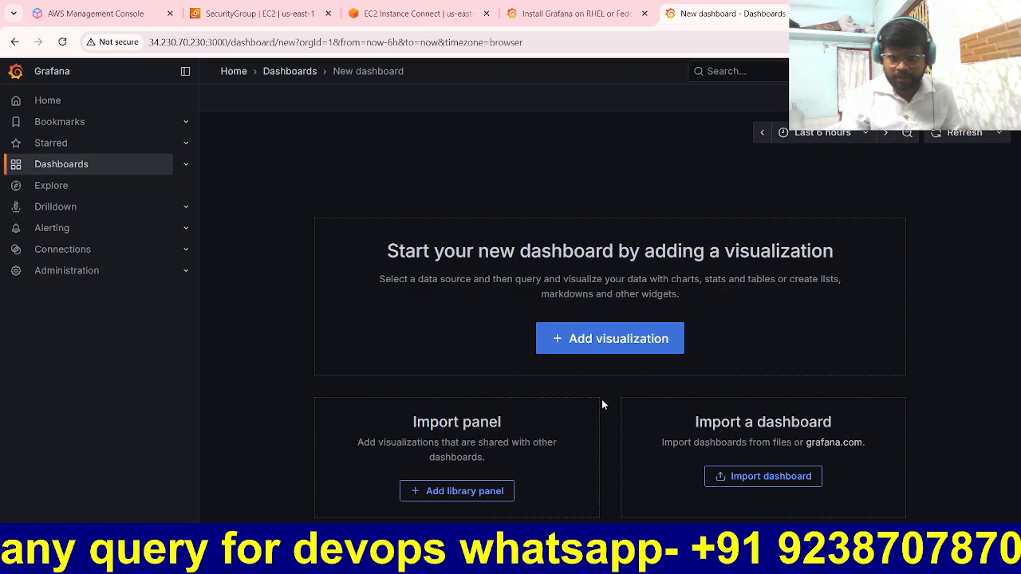
pyautogui.click(44, 107)
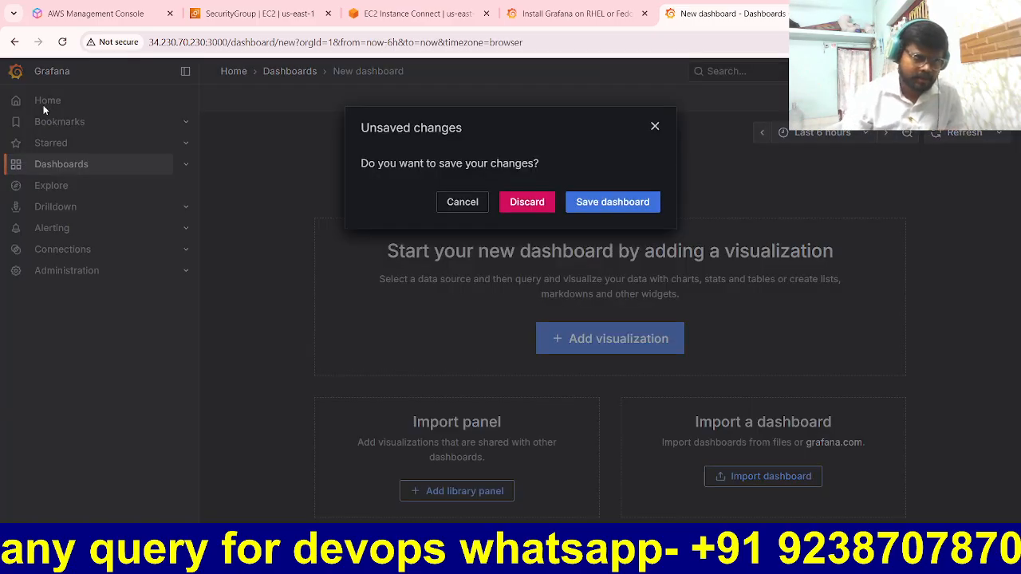
pyautogui.click(527, 203)
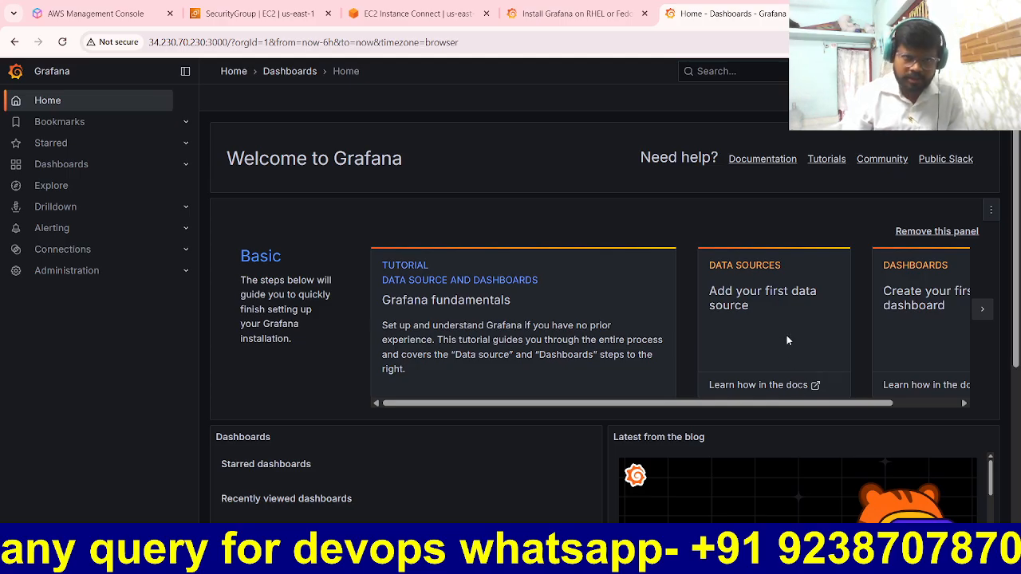
# - Open the documentation linked from the Data Sources card and skim its sections on data source permissions and query caching
pyautogui.click(788, 386)
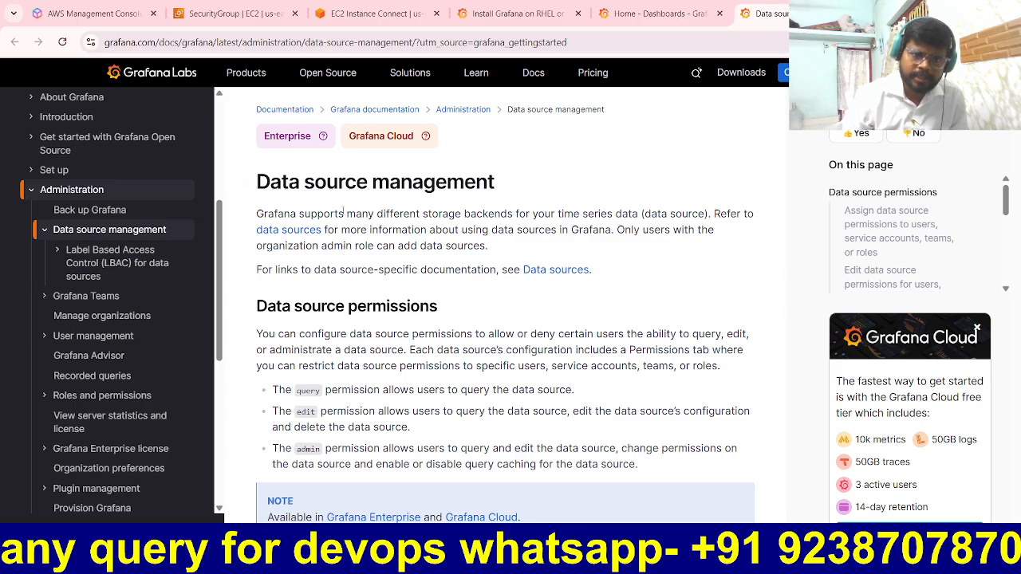
pyautogui.scroll(-10, 492, 269)
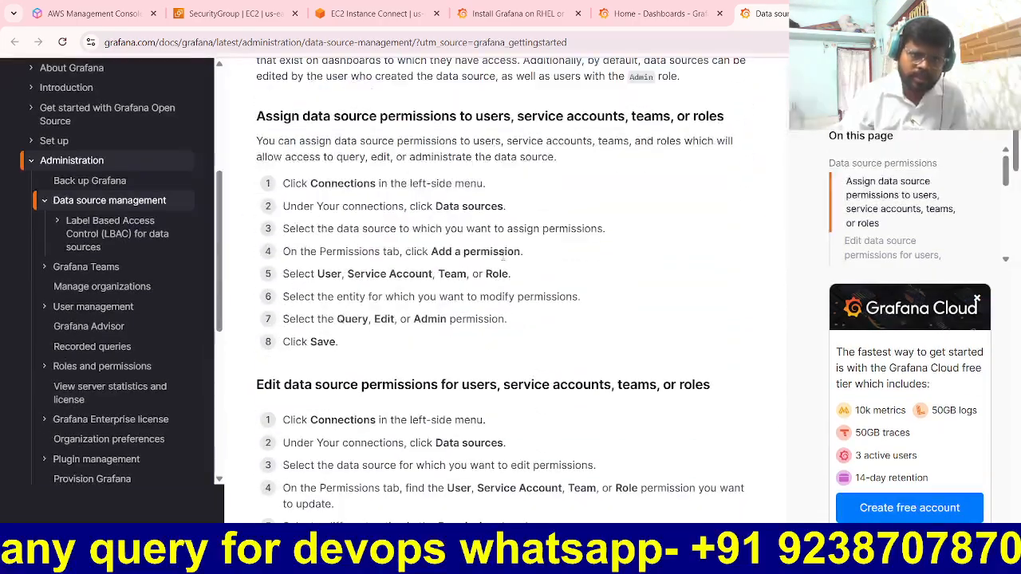
pyautogui.scroll(-10, 504, 256)
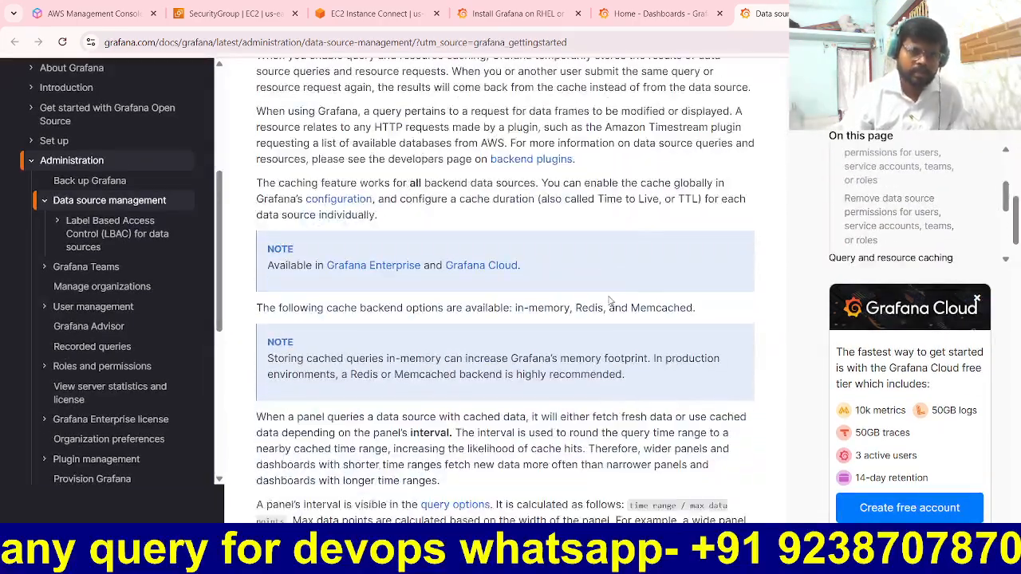
pyautogui.scroll(-8, 541, 312)
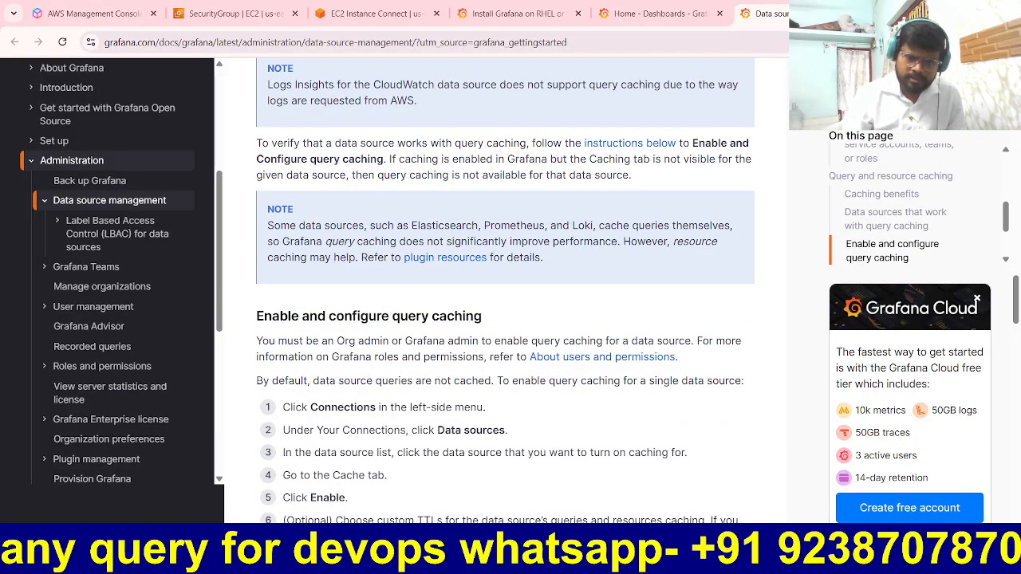
# - Switch to the Prometheus_Monitoring_Setup PDF and read the "How to add Data Source ?" instructions on page 10
pyautogui.click(529, 559)
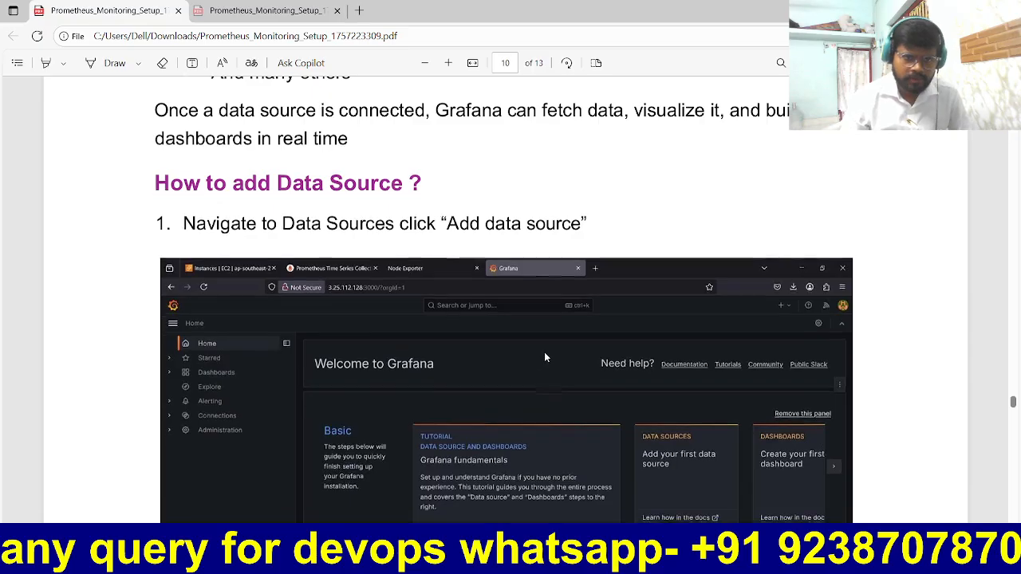
pyautogui.scroll(-5, 544, 351)
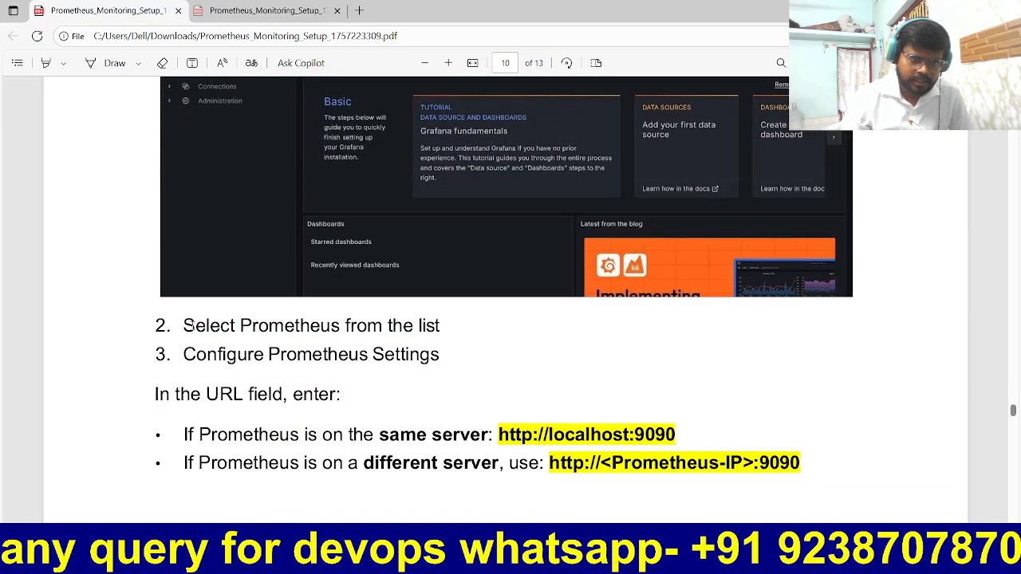
pyautogui.moveTo(189, 324); pyautogui.dragTo(488, 349)
pyautogui.click(489, 349)
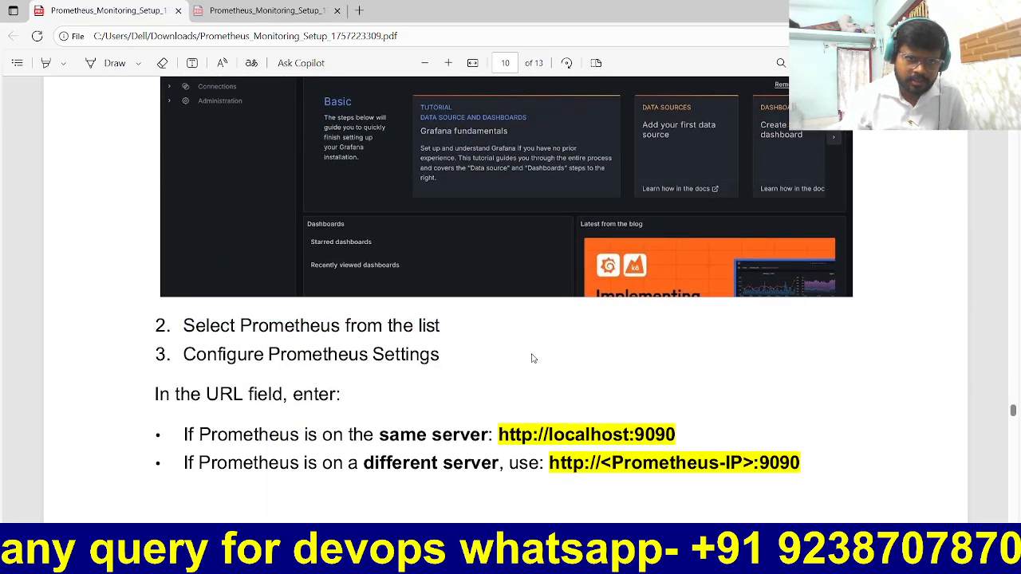
pyautogui.scroll(2, 530, 355)
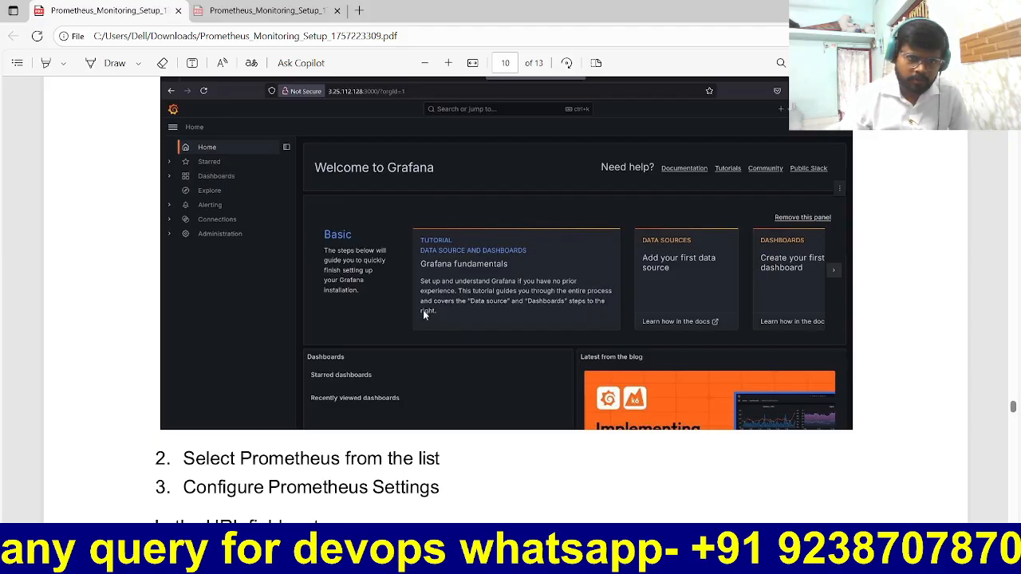
pyautogui.scroll(-4, 302, 337)
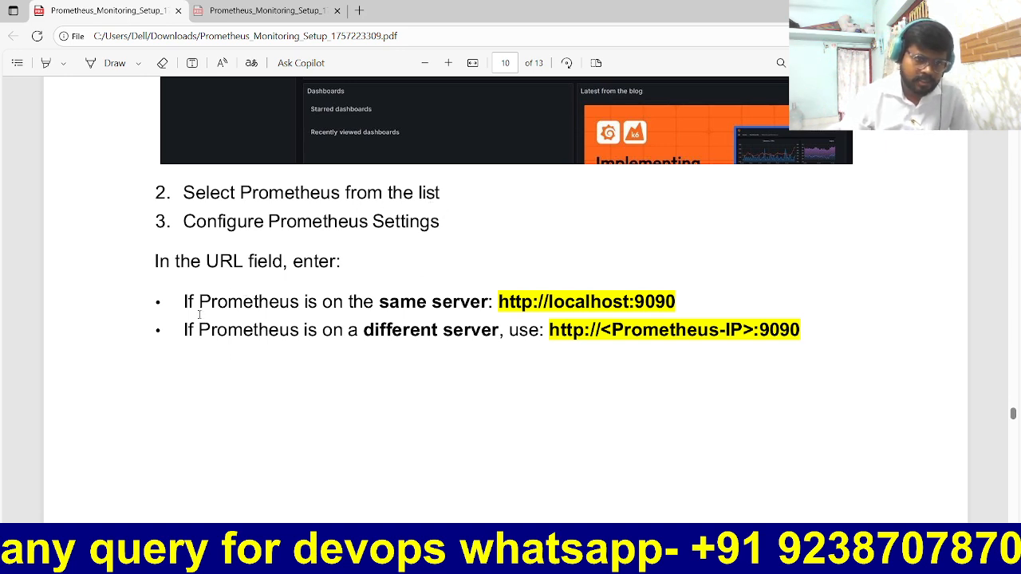
# - Examine the data source URL options in the PDF for Prometheus on the same server and on a different server
pyautogui.moveTo(188, 312); pyautogui.dragTo(490, 317)
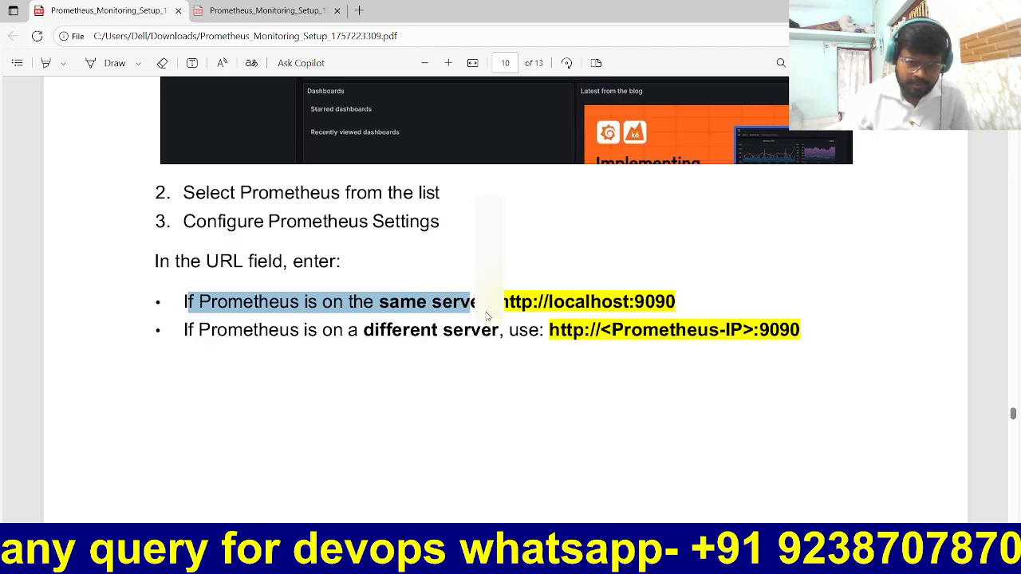
pyautogui.click(662, 259)
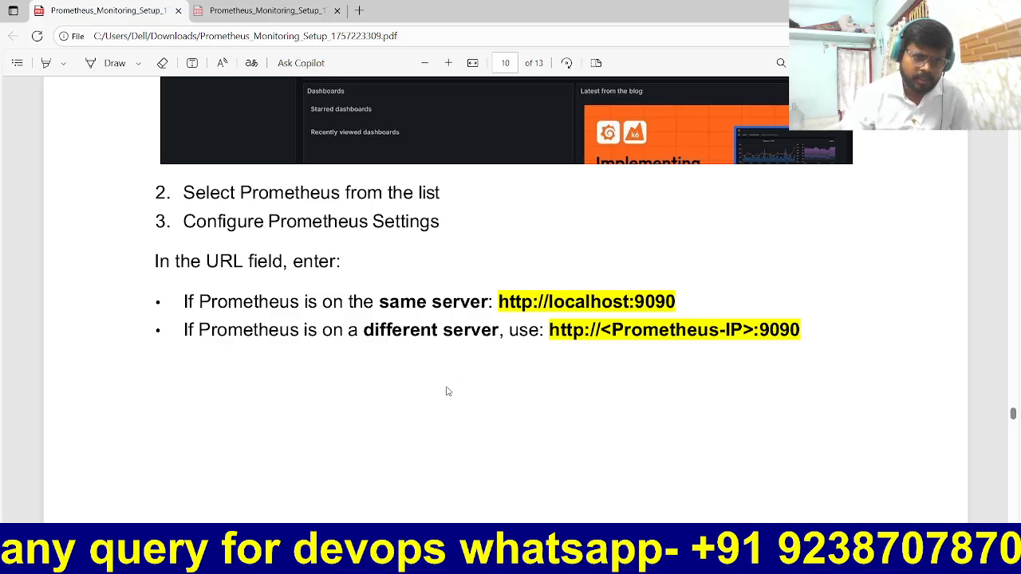
pyautogui.moveTo(185, 334); pyautogui.dragTo(519, 351)
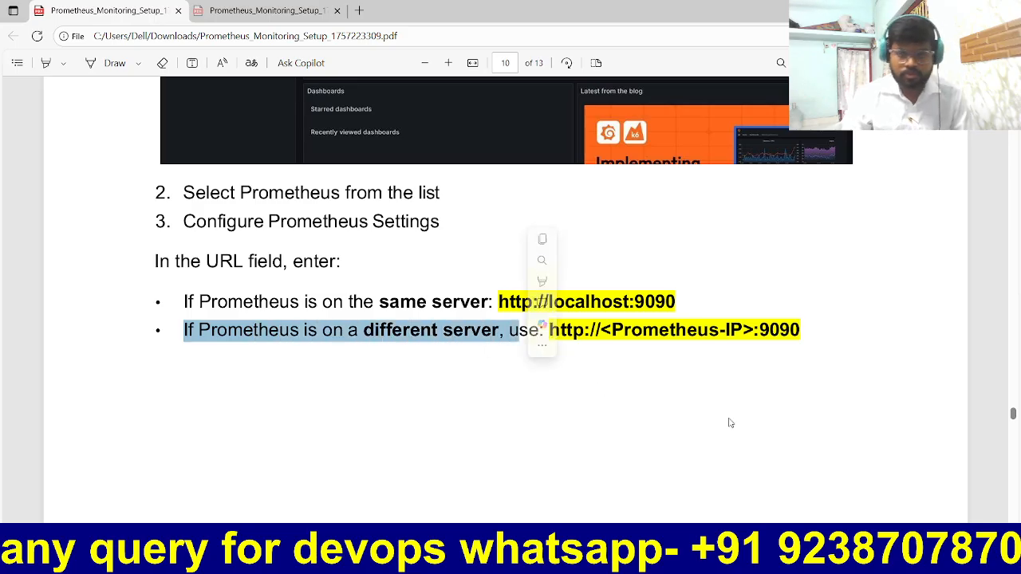
pyautogui.click(817, 396)
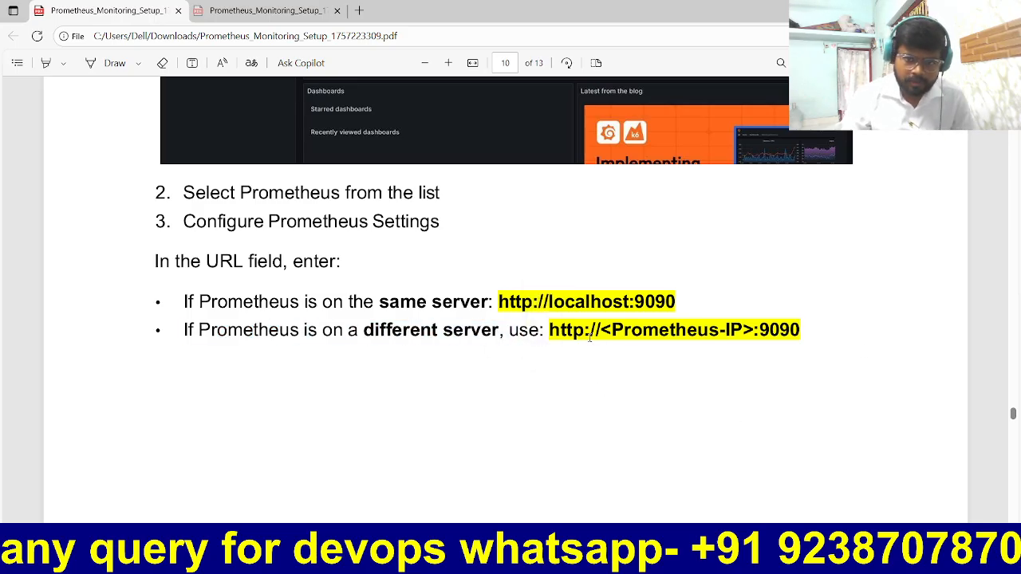
pyautogui.moveTo(590, 338); pyautogui.dragTo(720, 422)
pyautogui.click(705, 435)
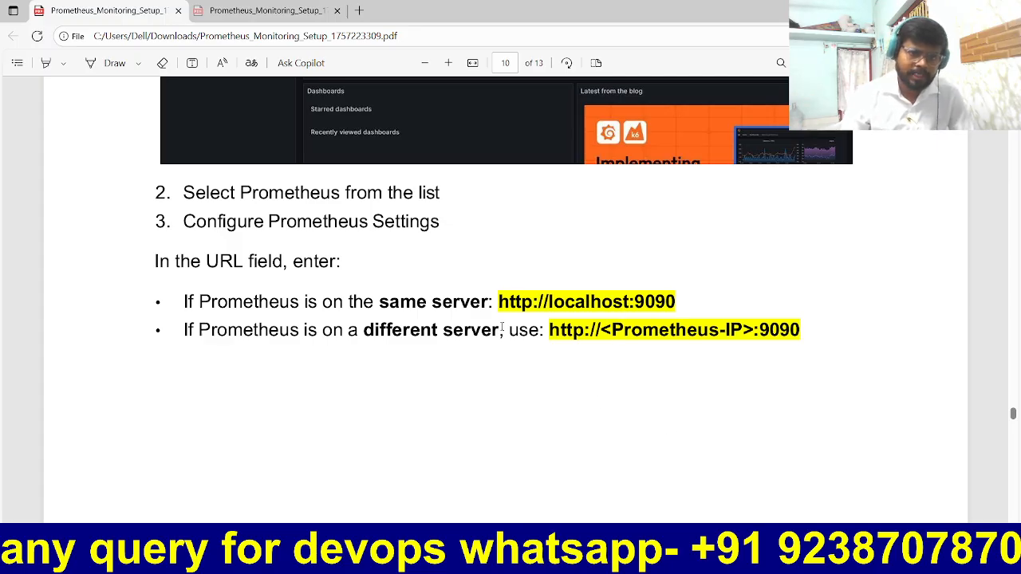
# - Switch to the Prometheus web page in Chrome and view the available Status options
pyautogui.click(415, 559)
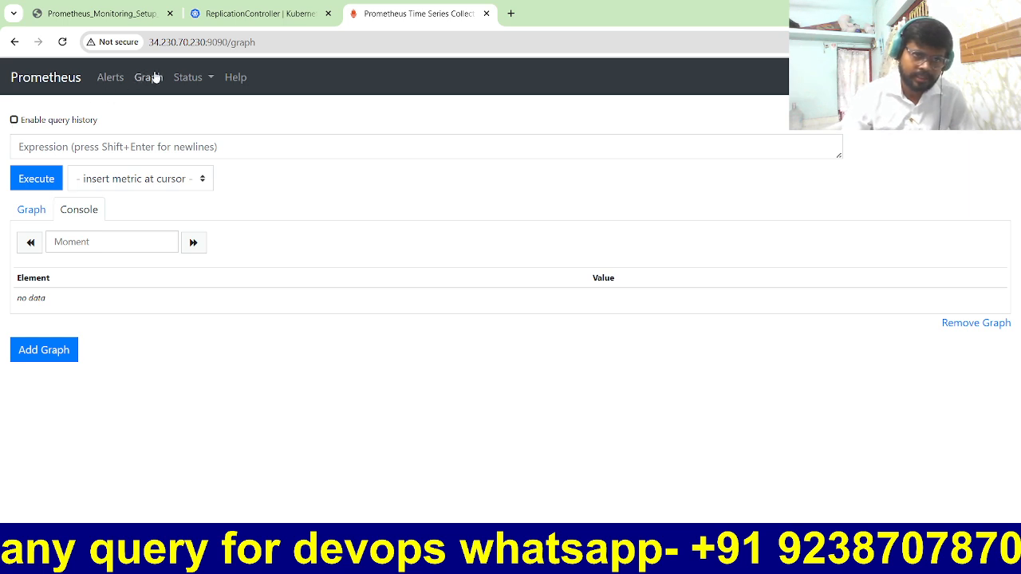
pyautogui.click(206, 80)
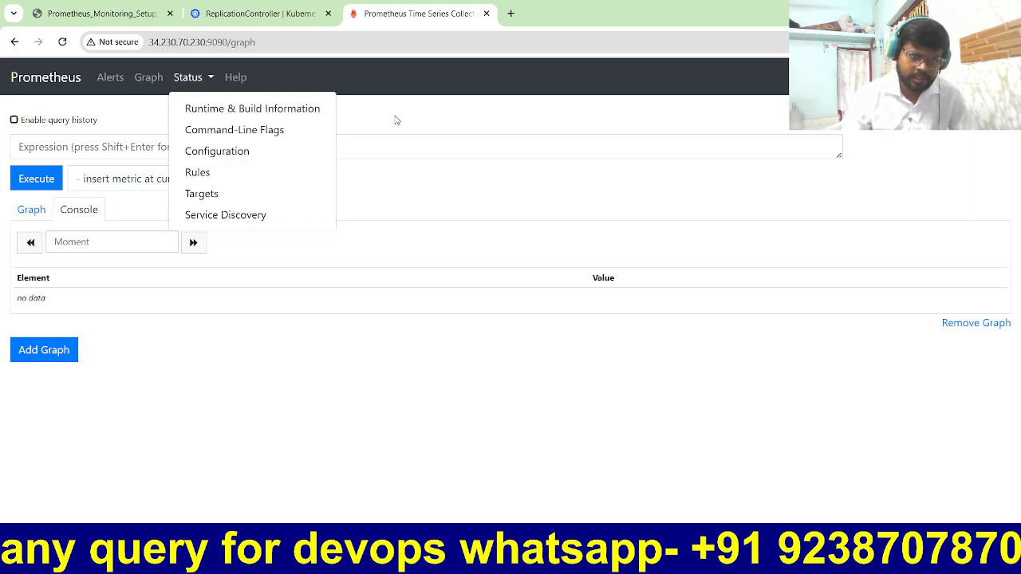
pyautogui.click(438, 105)
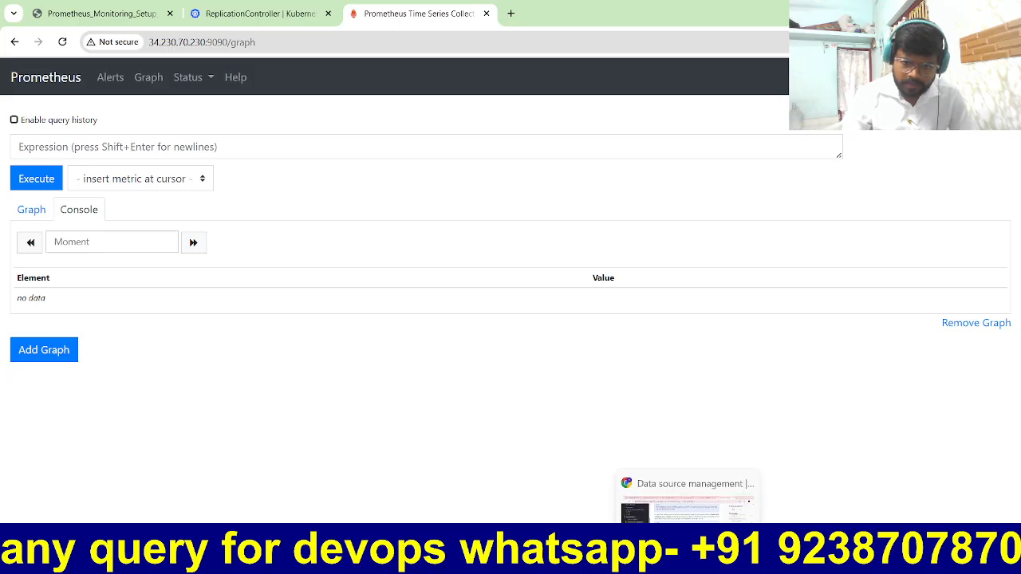
# - Switch to the Prometheus_Monitoring_Setup PDF and view the example Prometheus data source settings on page 11
pyautogui.click(654, 558)
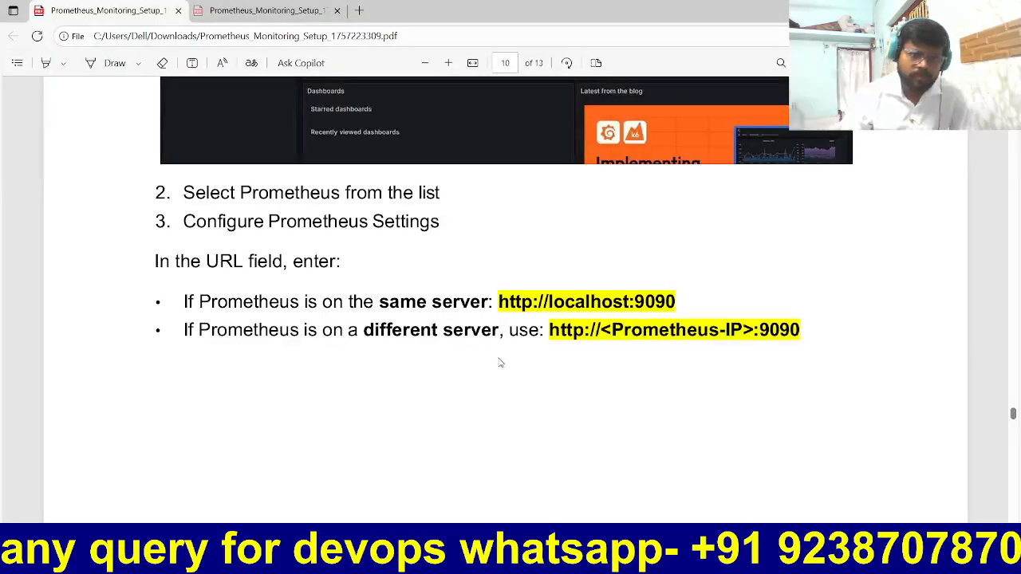
pyautogui.scroll(-7, 494, 348)
pyautogui.scroll(-2, 494, 348)
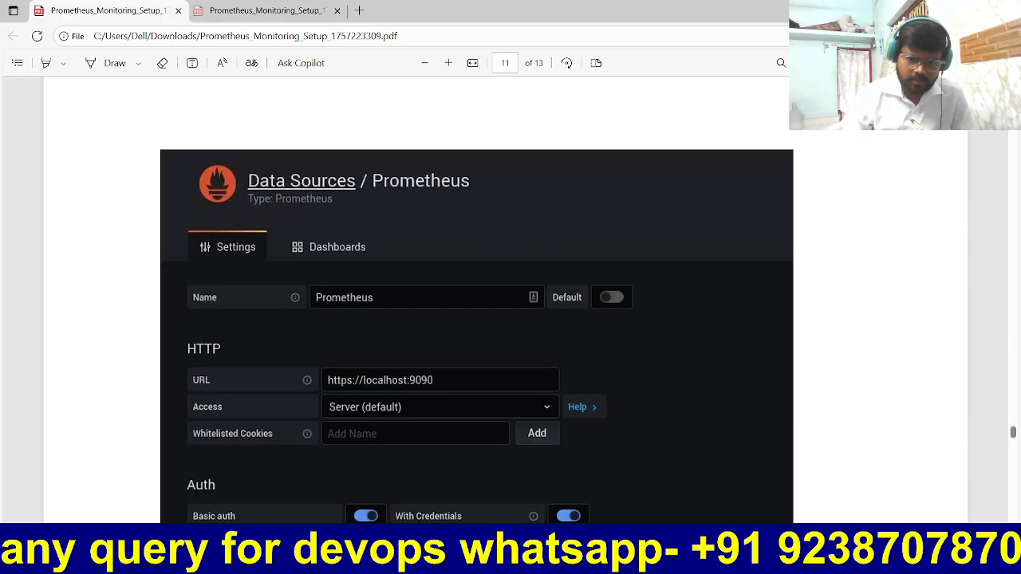
# - Switch to the Grafana home page in Chrome and start adding the first data source
pyautogui.click(658, 560)
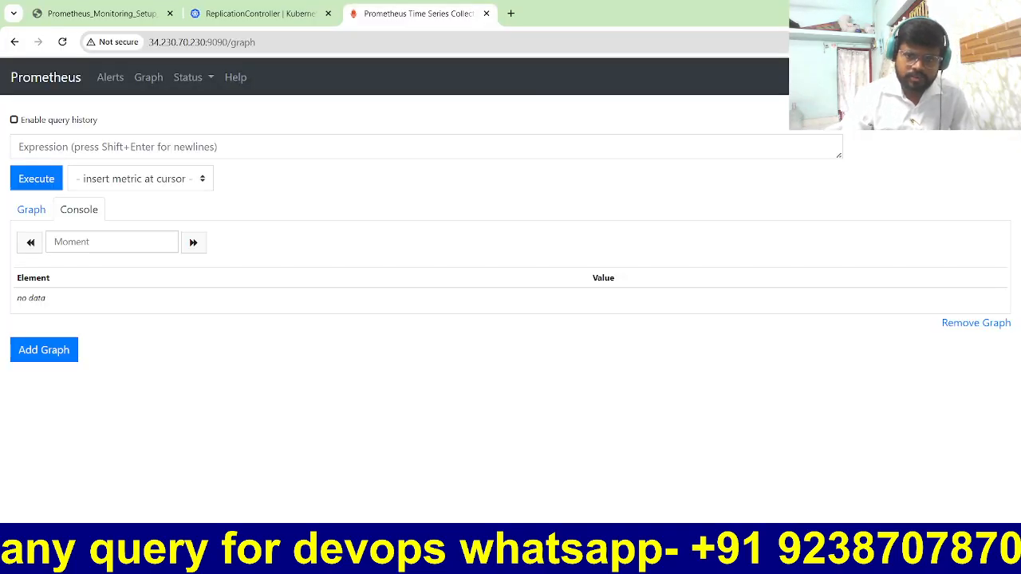
pyautogui.click(590, 560)
pyautogui.click(650, 9)
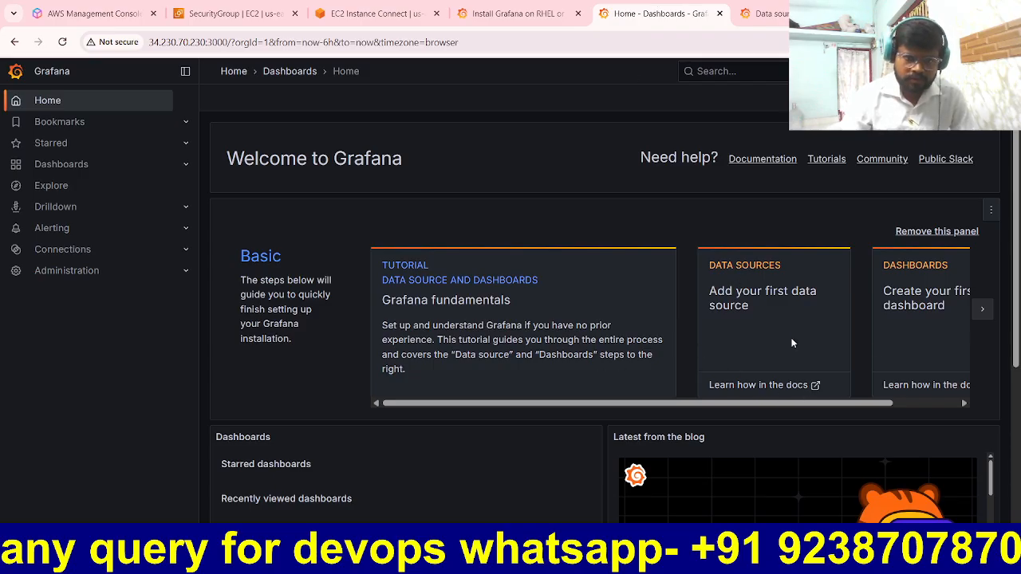
pyautogui.moveTo(850, 406); pyautogui.dragTo(700, 411)
pyautogui.scroll(-3, 699, 380)
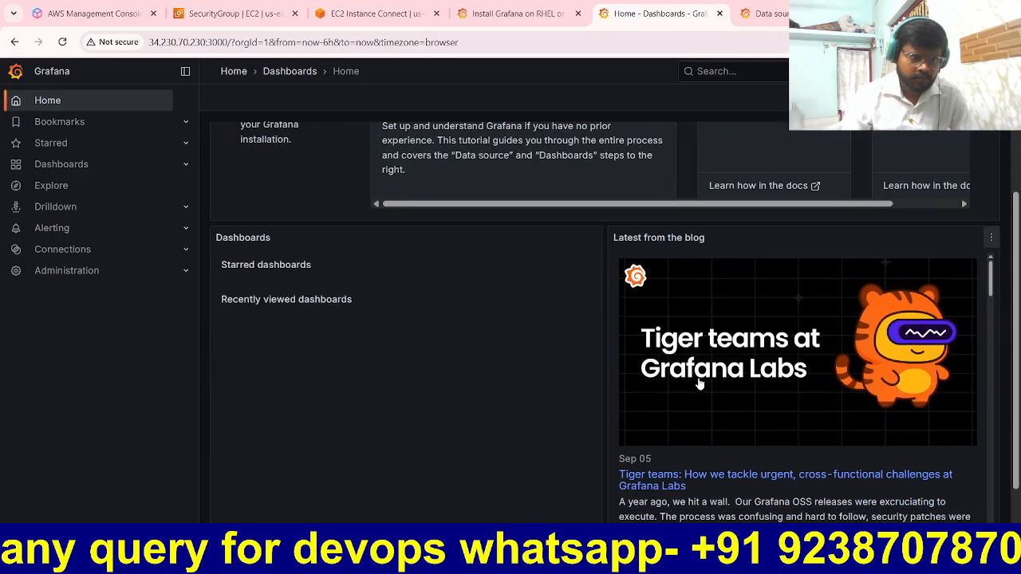
pyautogui.scroll(-6, 699, 379)
pyautogui.scroll(3, 699, 376)
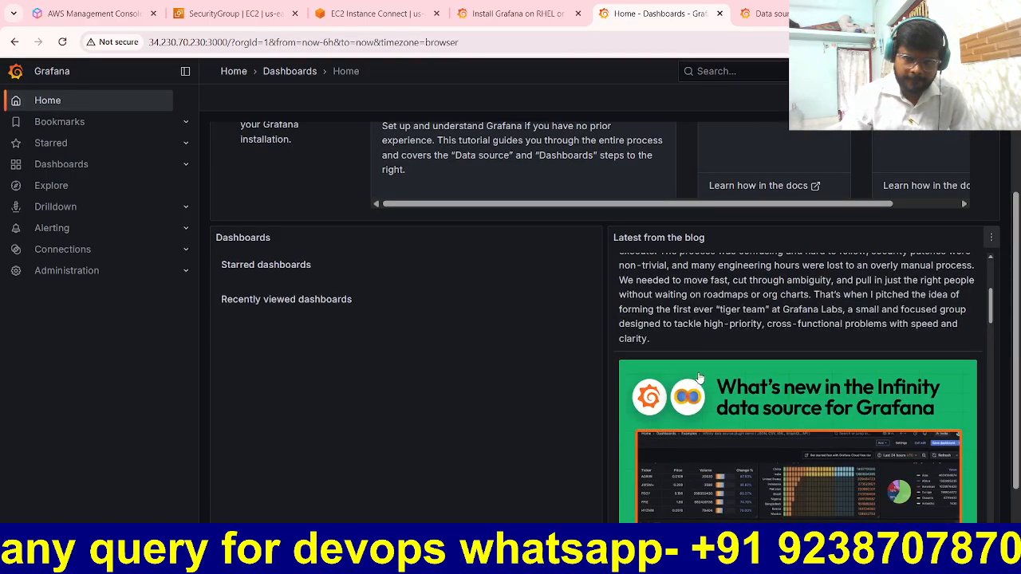
pyautogui.scroll(6, 698, 376)
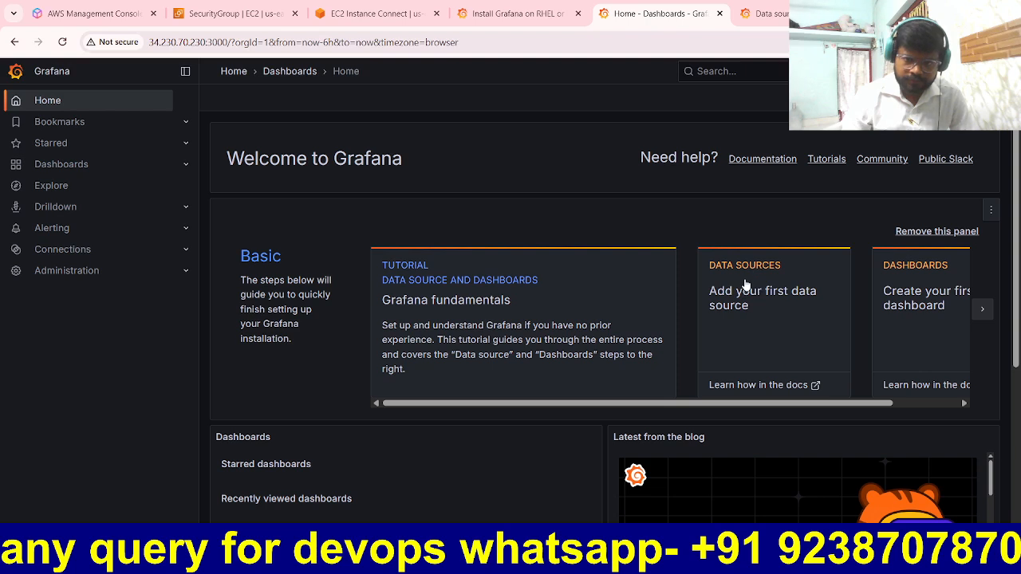
pyautogui.click(743, 284)
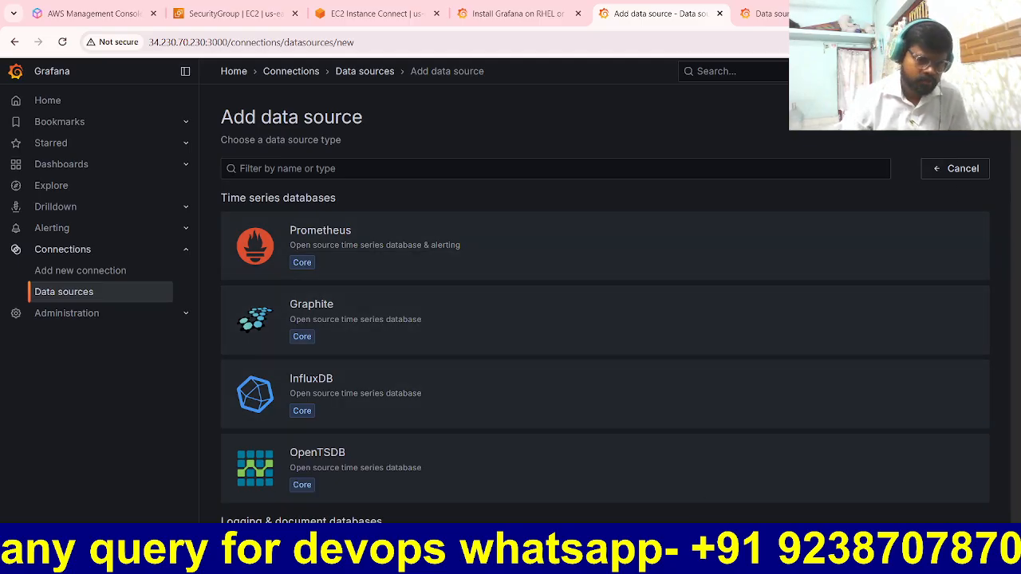
# - Switch to the setup PDF and read the data source settings, saving, dashboard creation and visualization instructions on pages 11 and 12
pyautogui.hotkey('alt', 'Tab')
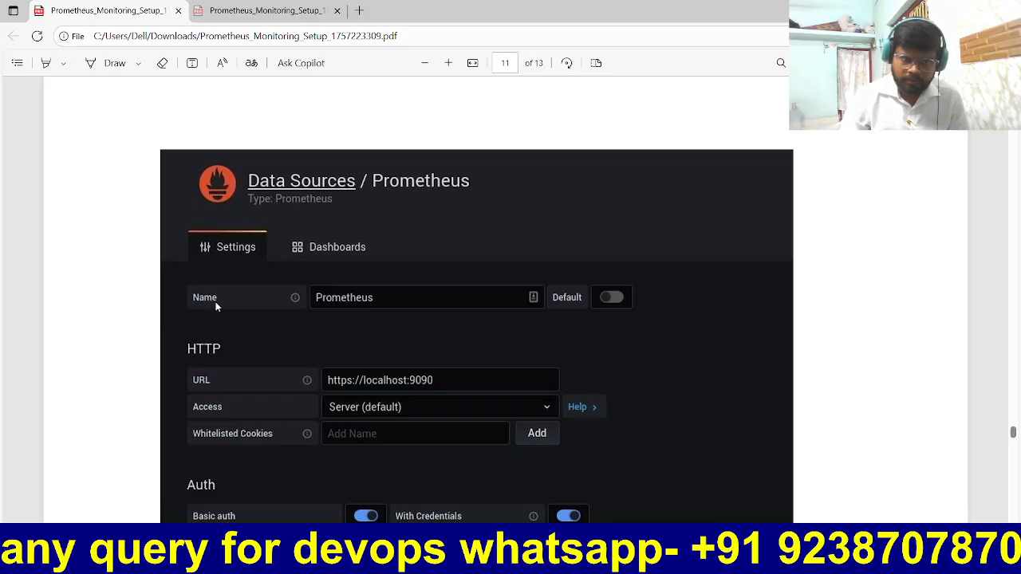
pyautogui.scroll(-2, 366, 295)
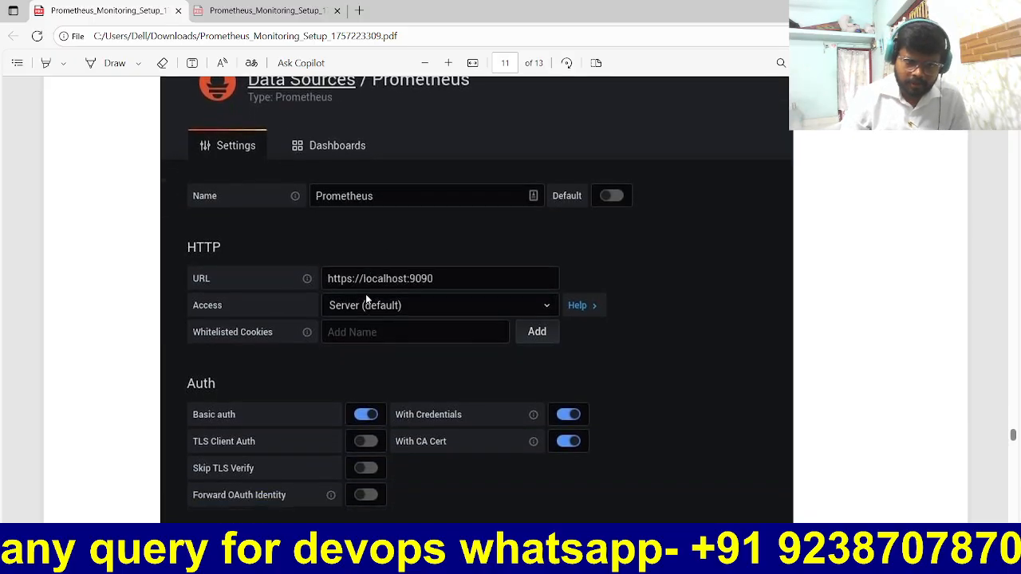
pyautogui.scroll(-3, 375, 297)
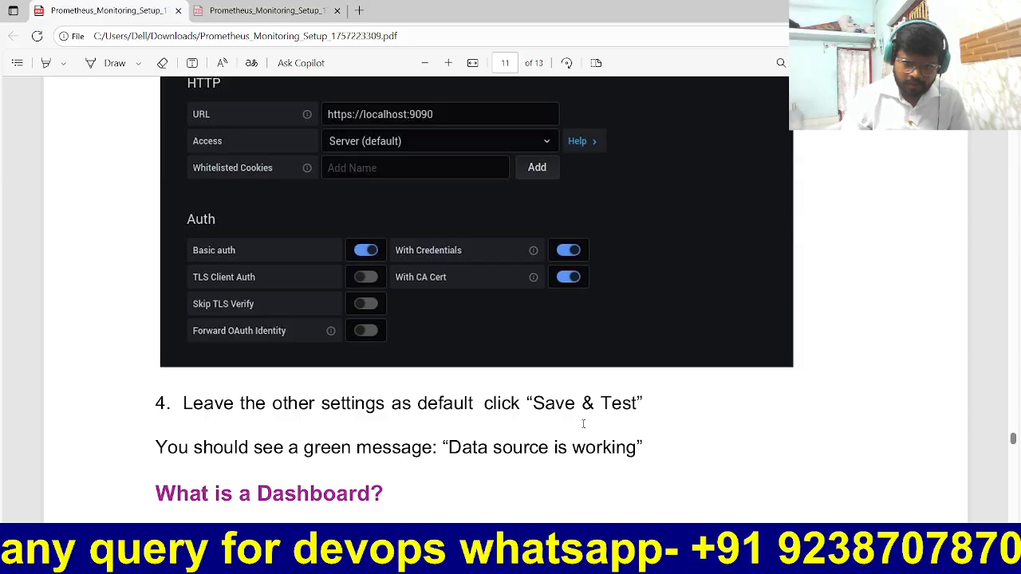
pyautogui.scroll(-5, 473, 428)
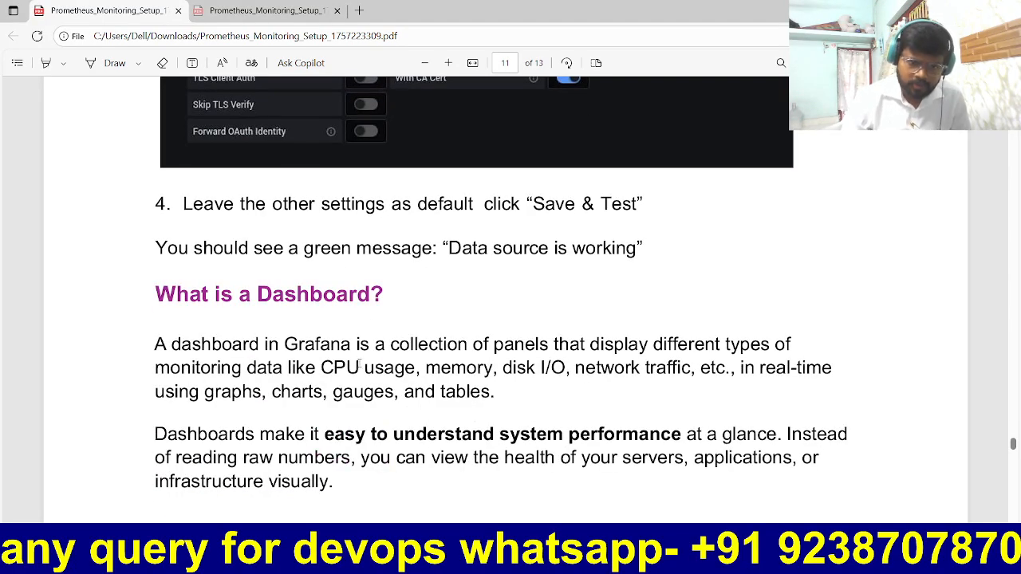
pyautogui.scroll(-20, 361, 364)
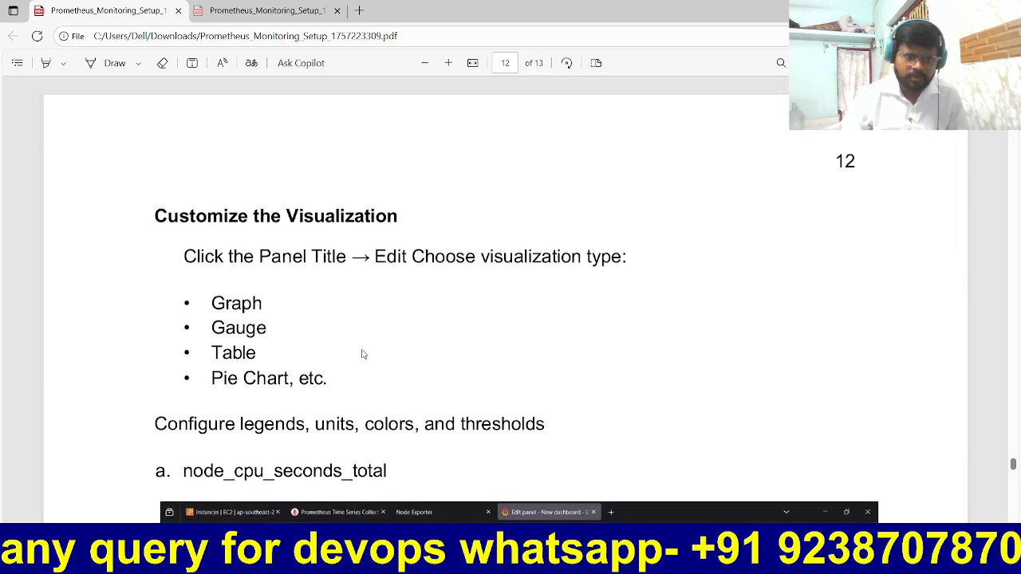
pyautogui.scroll(-8, 361, 354)
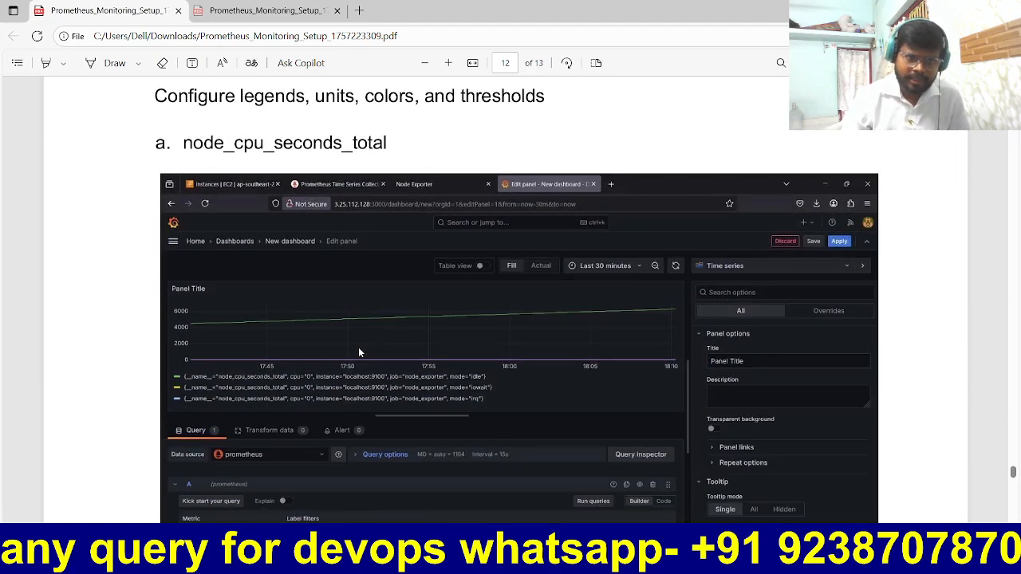
pyautogui.scroll(20, 359, 346)
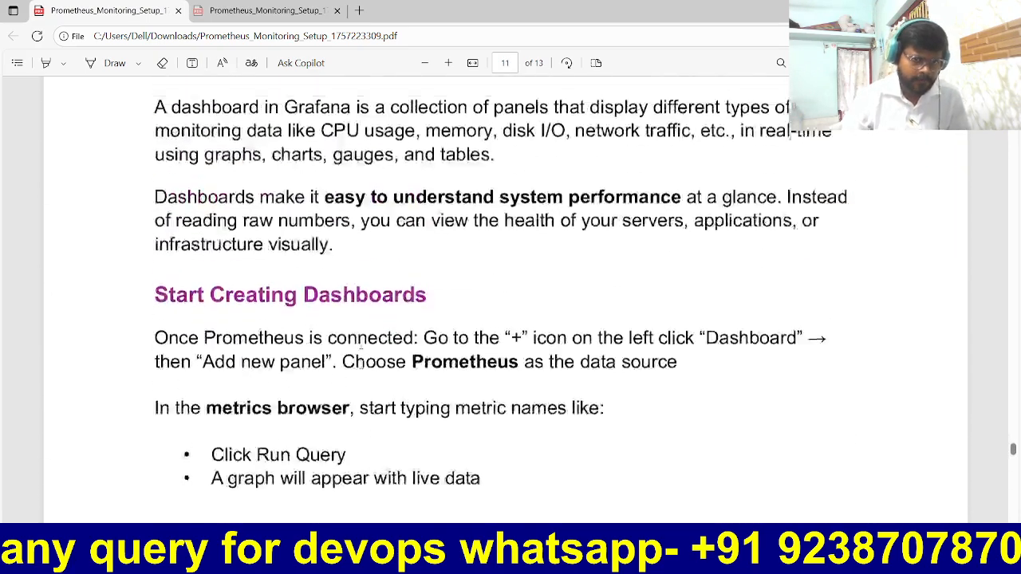
pyautogui.scroll(8, 361, 343)
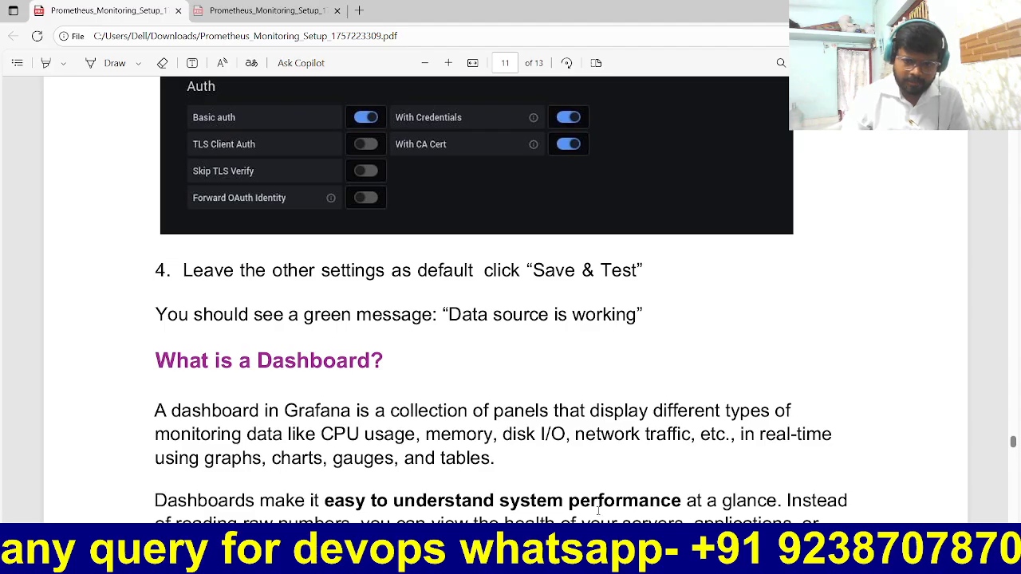
# - Switch back to Grafana, choose Prometheus as the data source type and review its connection, authentication and advanced settings
pyautogui.hotkey('alt', 'Tab')
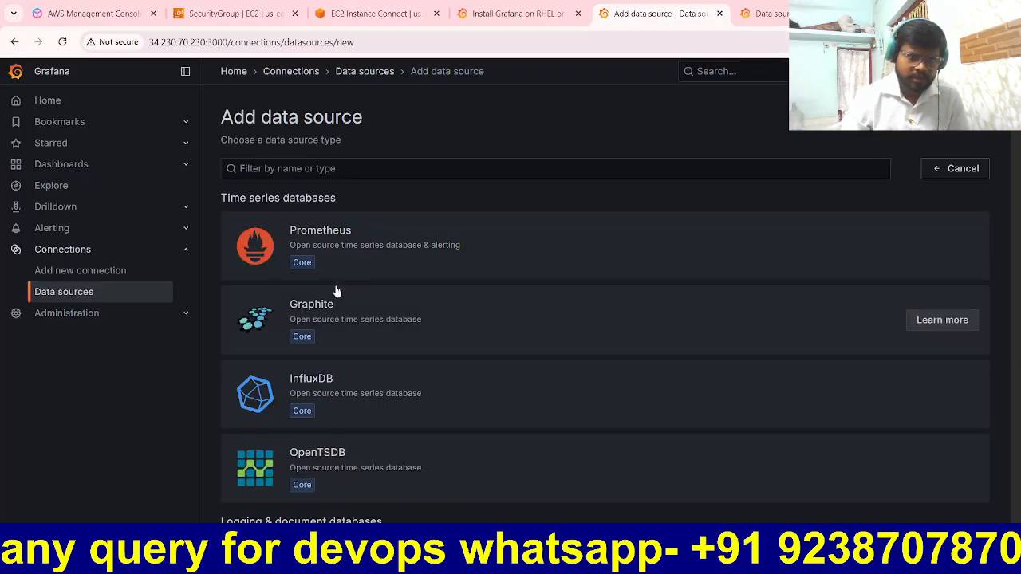
pyautogui.click(326, 241)
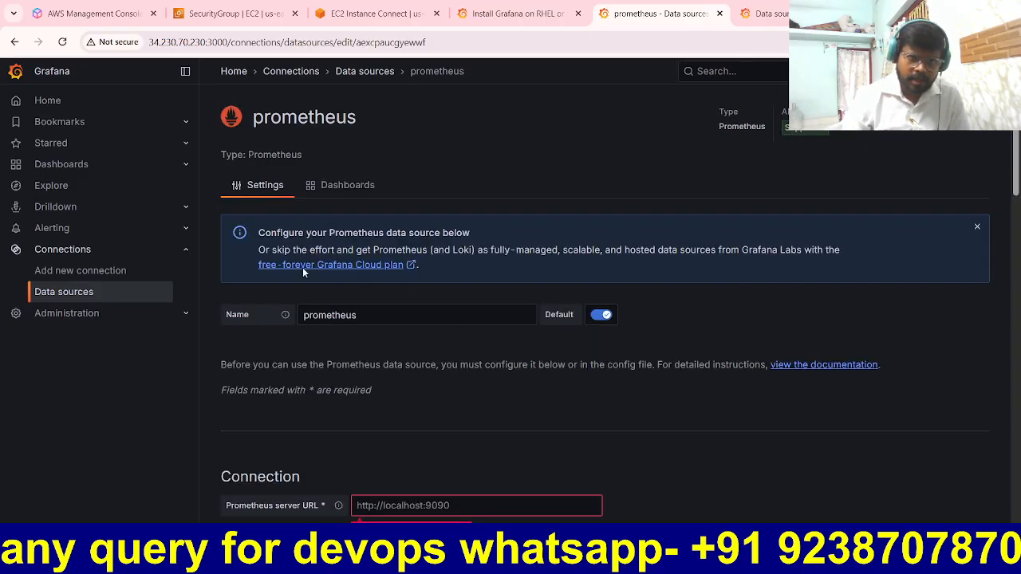
pyautogui.scroll(-1, 461, 348)
pyautogui.scroll(-1, 461, 349)
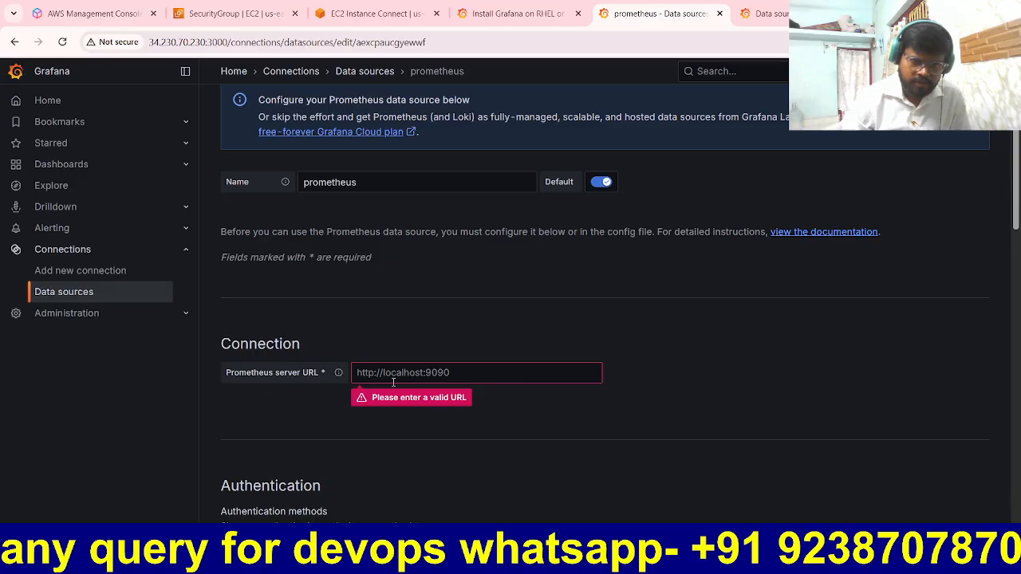
pyautogui.scroll(-3, 510, 332)
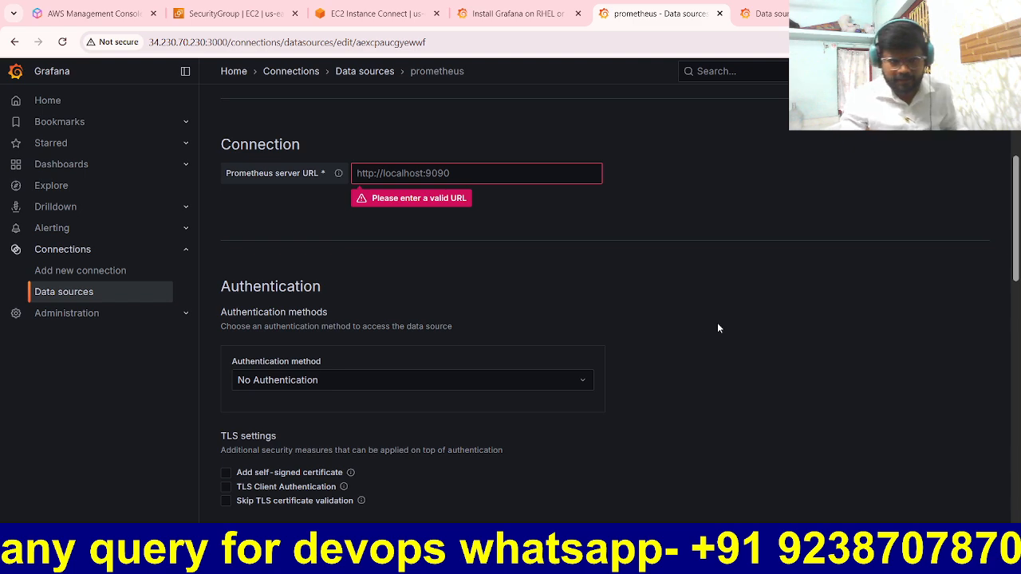
pyautogui.scroll(-5, 638, 329)
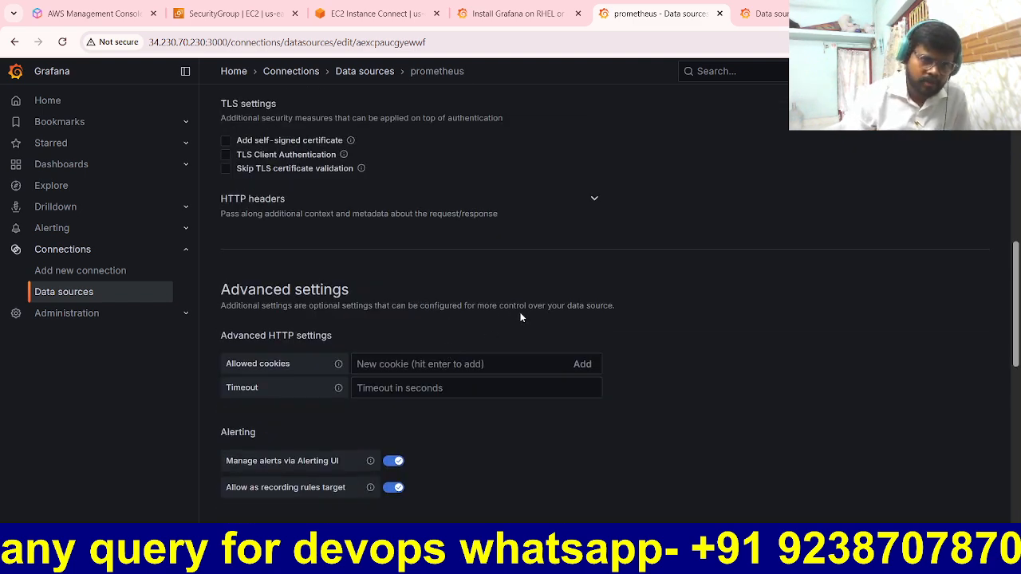
pyautogui.scroll(-7, 552, 345)
pyautogui.scroll(-2, 552, 344)
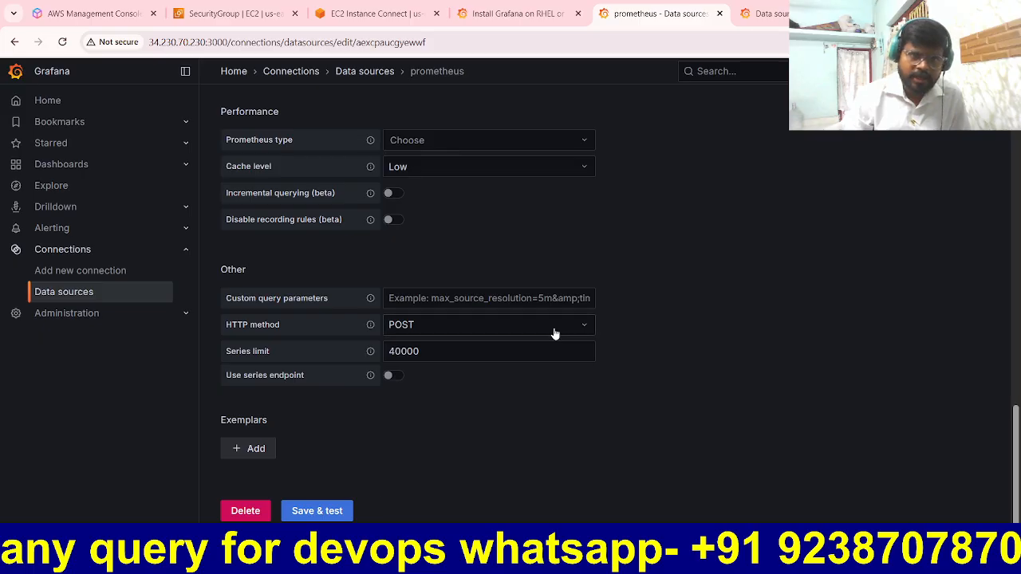
# - Switch to the setup PDF and check step 4 about leaving the other settings as default and using "Save & Test"
pyautogui.hotkey('alt', 'Tab')
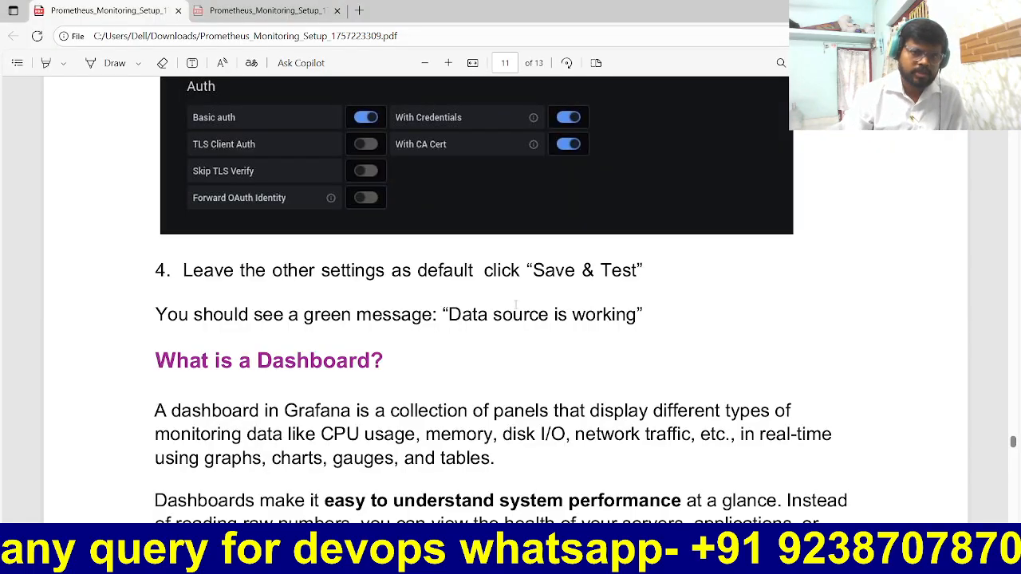
pyautogui.moveTo(644, 271); pyautogui.dragTo(263, 273)
pyautogui.click(681, 355)
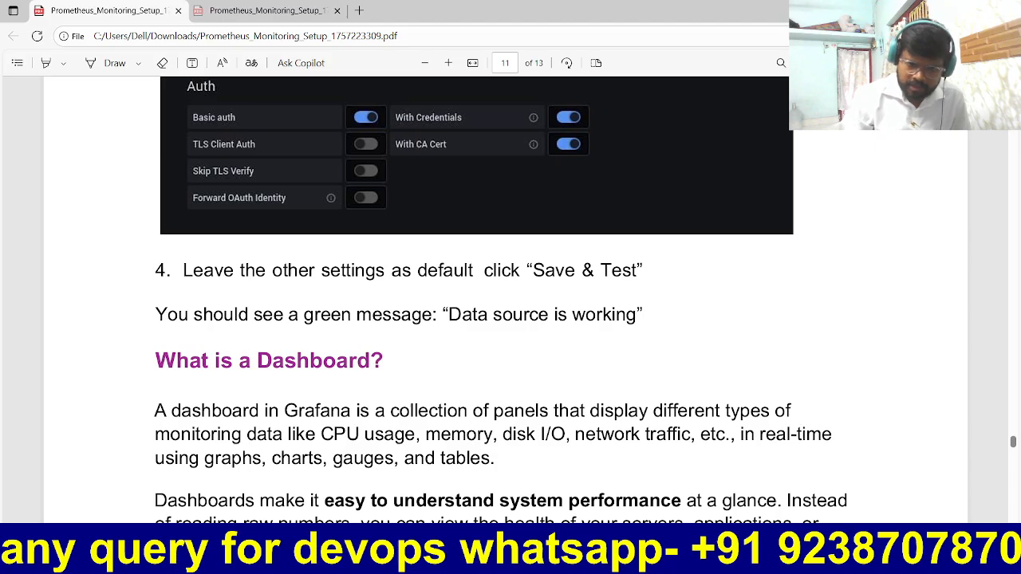
# - Switch back to Grafana and try to save and test the prometheus data source with an empty server URL and default settings
pyautogui.click(687, 558)
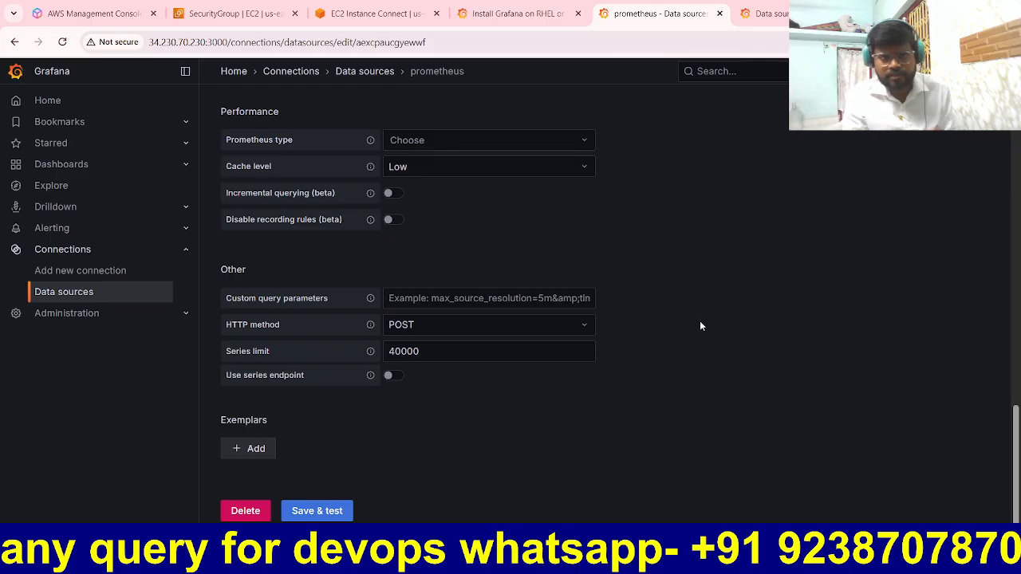
pyautogui.scroll(1, 700, 320)
pyautogui.scroll(10, 715, 327)
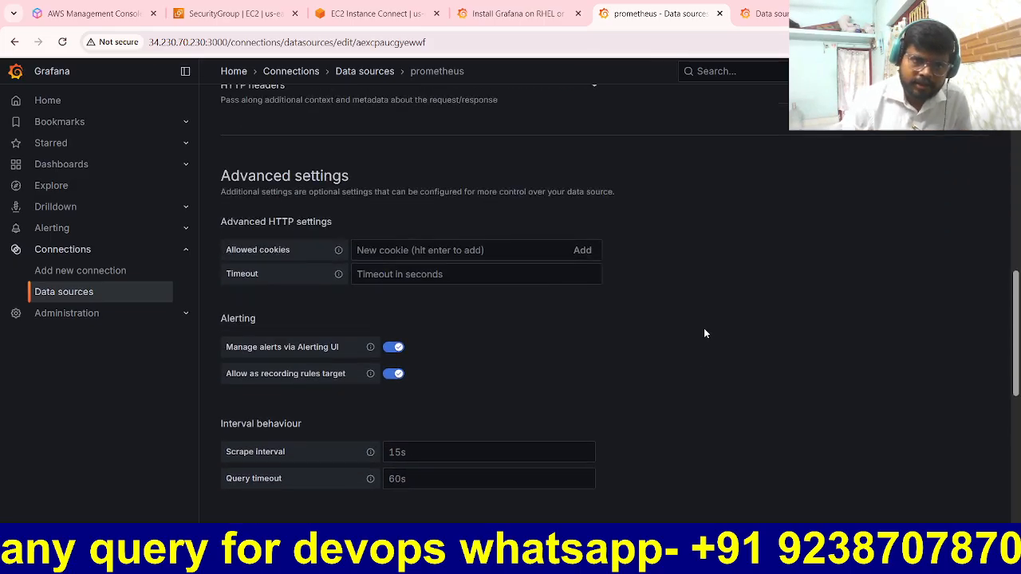
pyautogui.scroll(3, 702, 338)
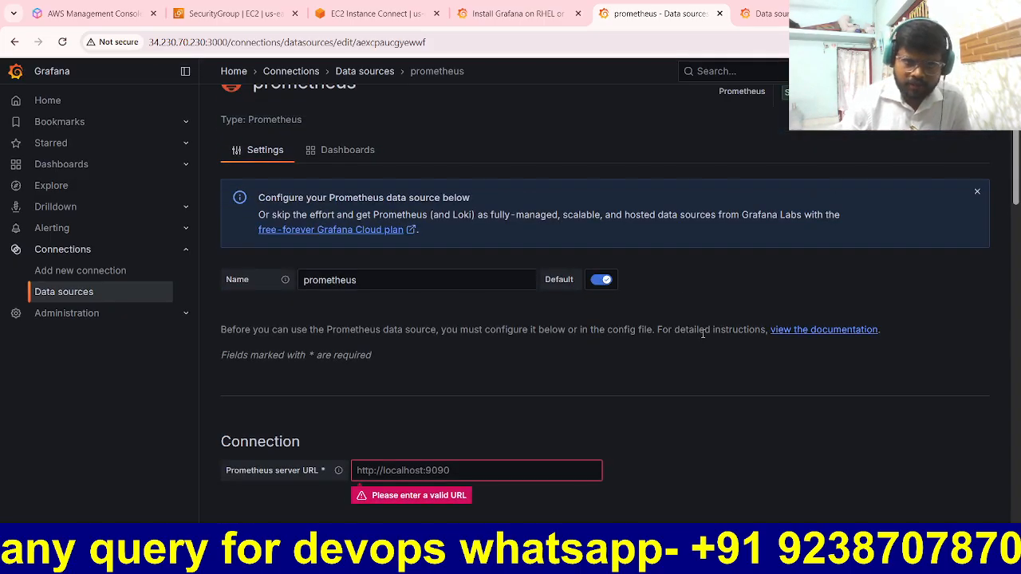
pyautogui.scroll(1, 700, 335)
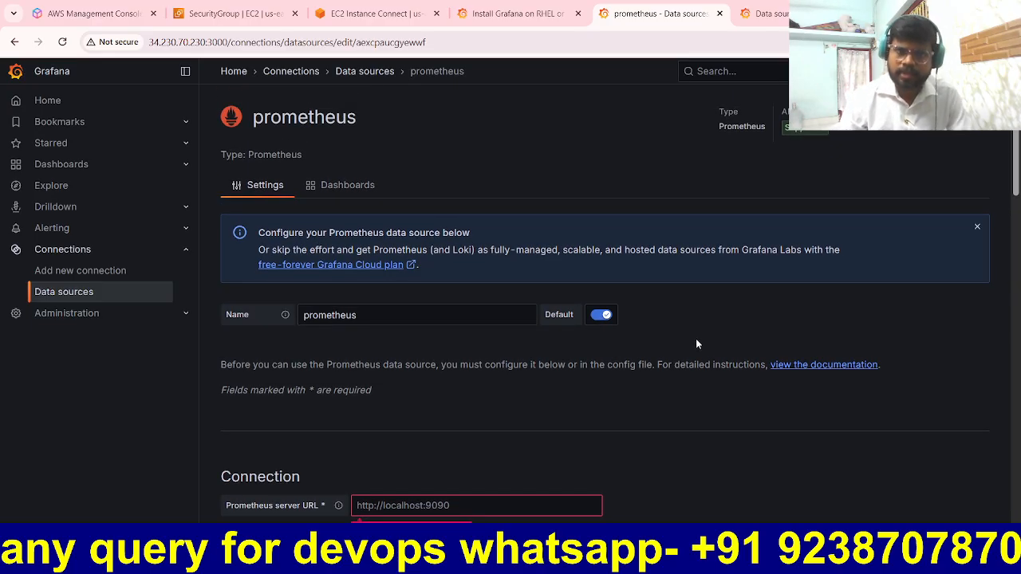
pyautogui.scroll(-15, 697, 343)
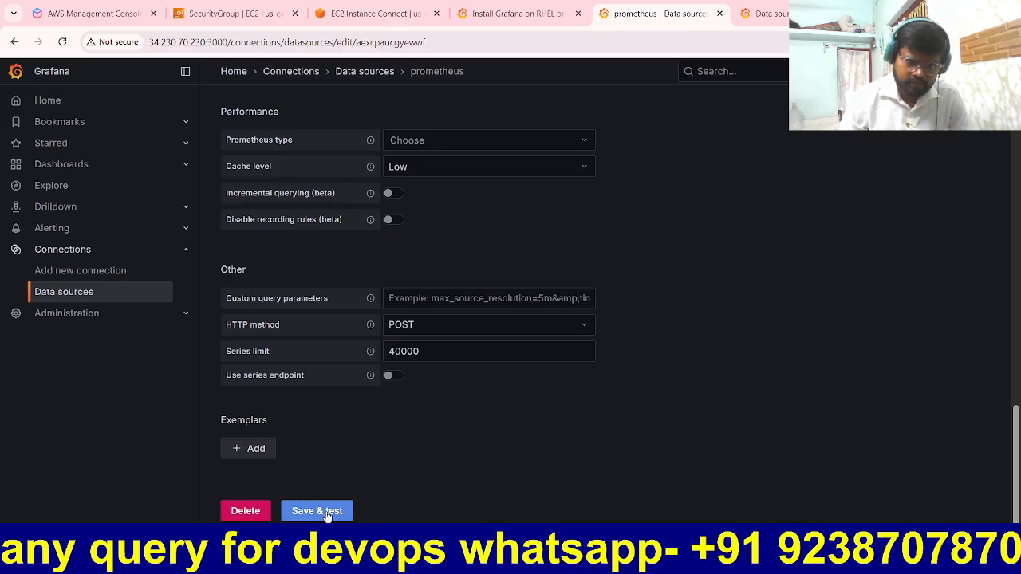
pyautogui.click(327, 513)
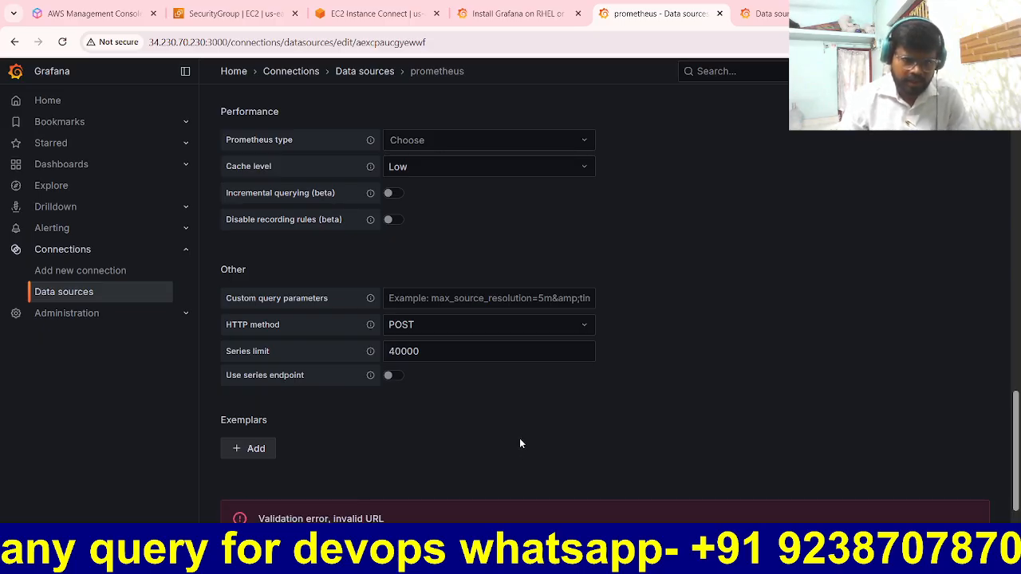
pyautogui.scroll(-1, 520, 443)
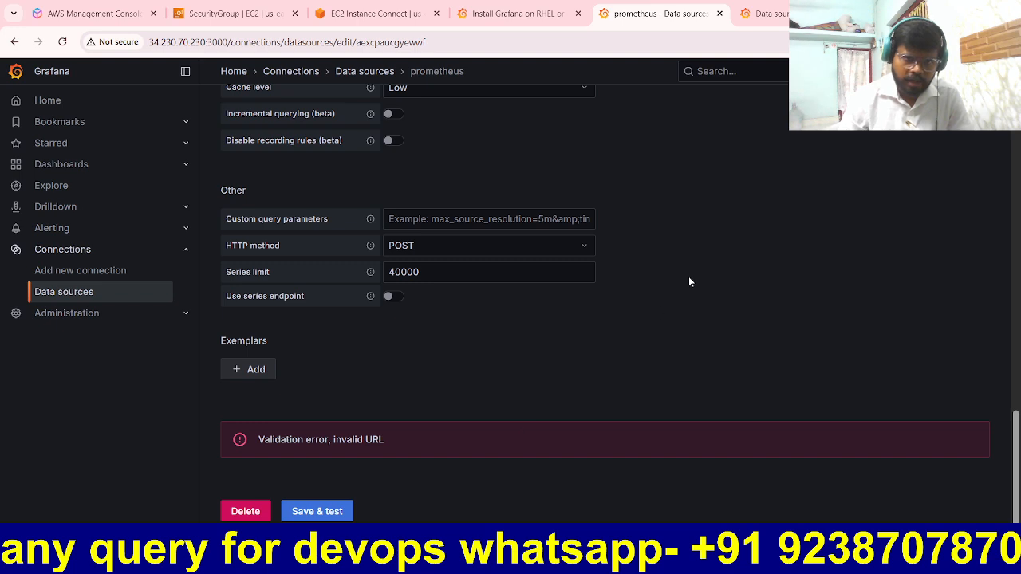
# - Place the cursor in the empty Prometheus server URL field, switch to the Prometheus window and copy its page address
pyautogui.scroll(8, 689, 275)
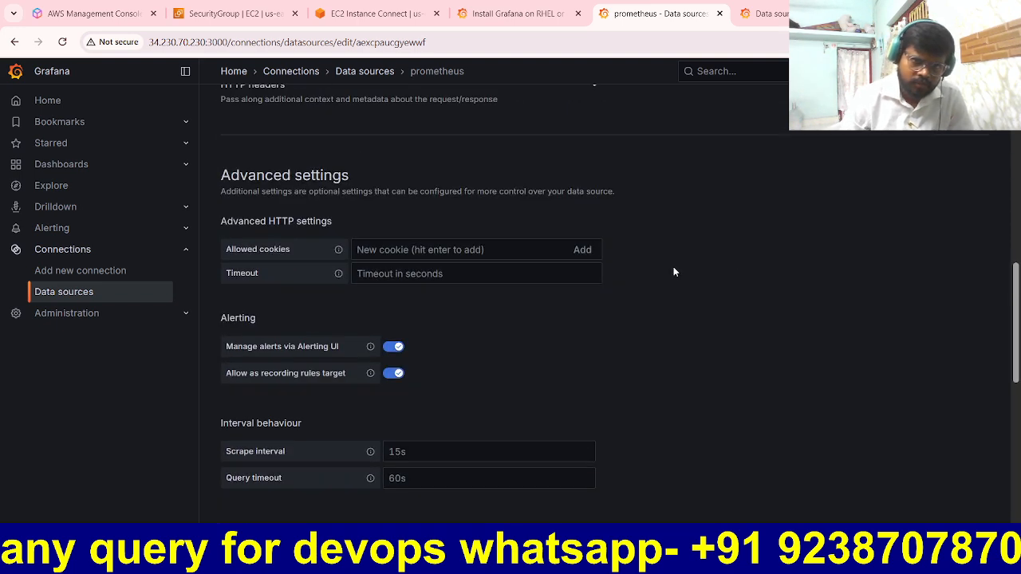
pyautogui.scroll(8, 673, 272)
pyautogui.scroll(1, 671, 283)
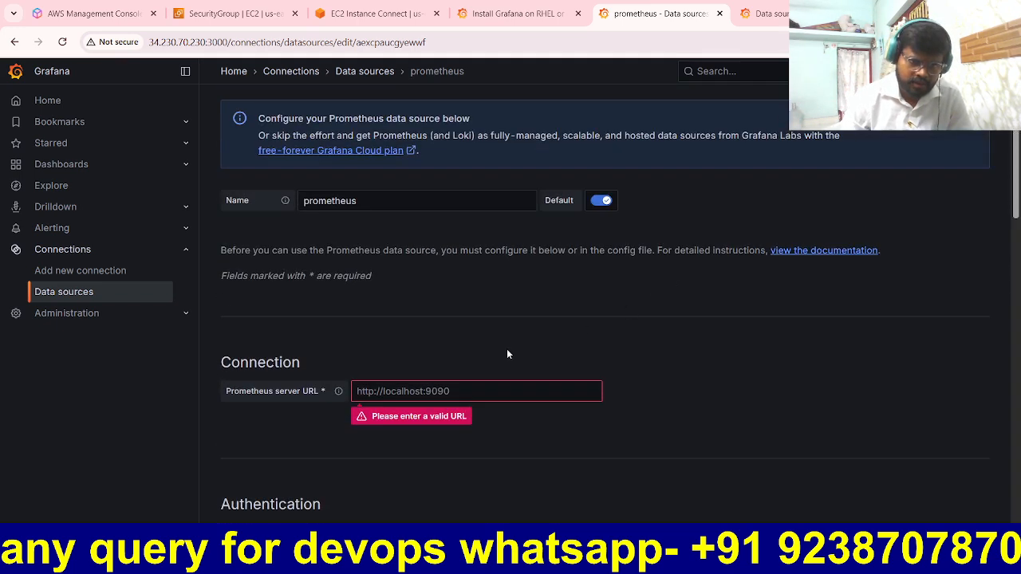
pyautogui.click(480, 390)
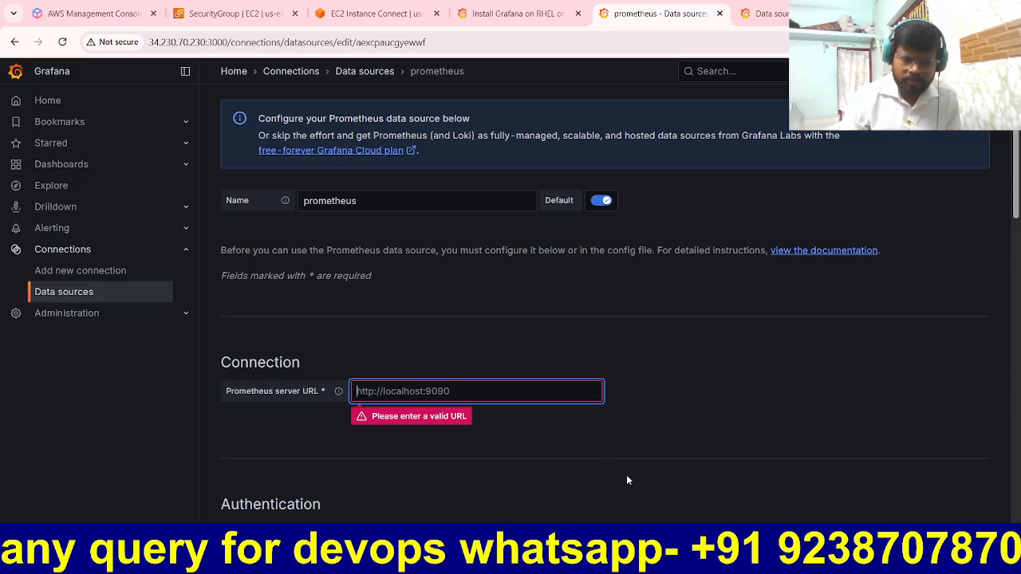
pyautogui.moveTo(659, 562)
pyautogui.click(659, 477)
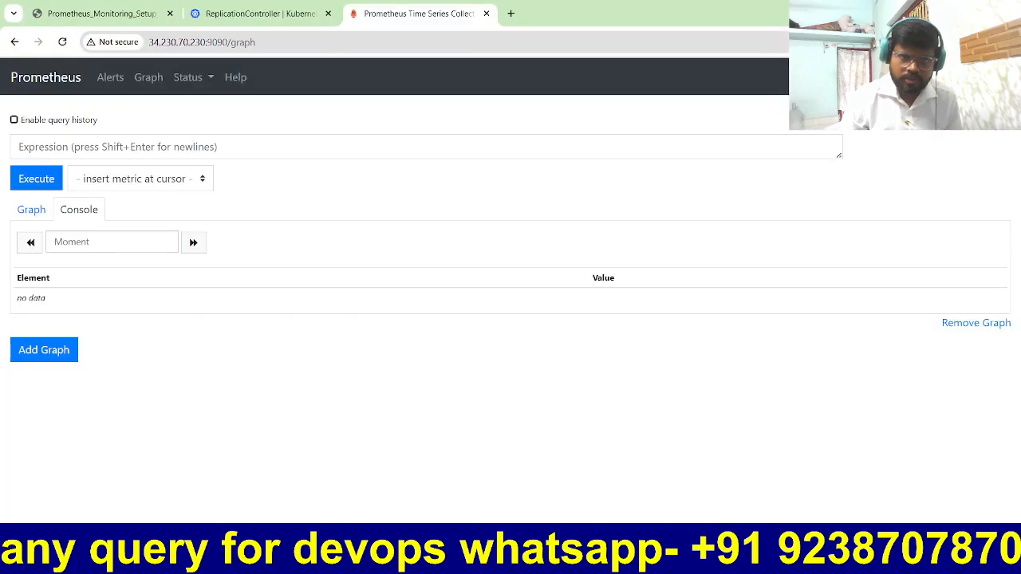
pyautogui.click(284, 49)
pyautogui.hotkey('ctrl', 'c')
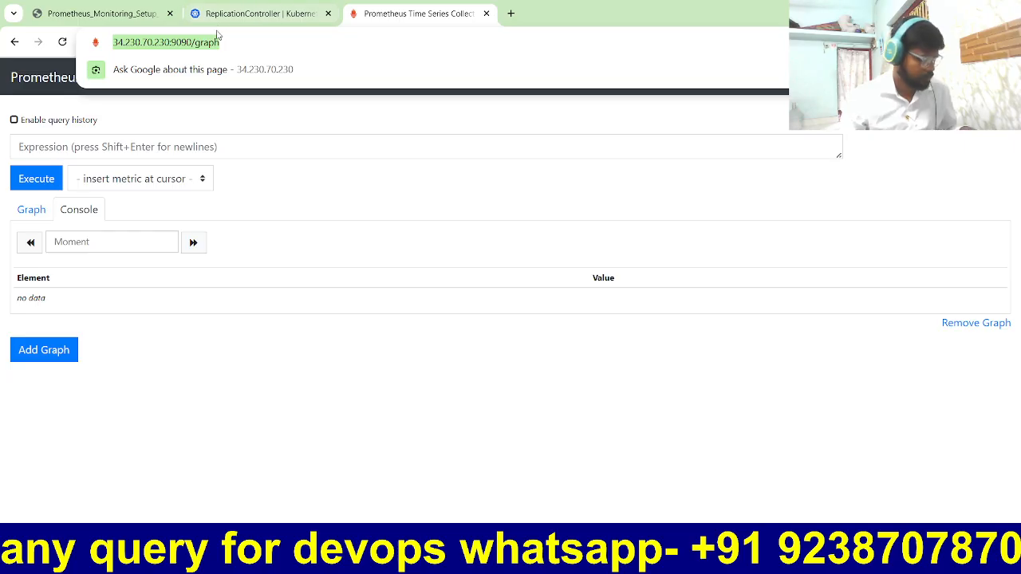
pyautogui.hotkey('alt', 'Tab')
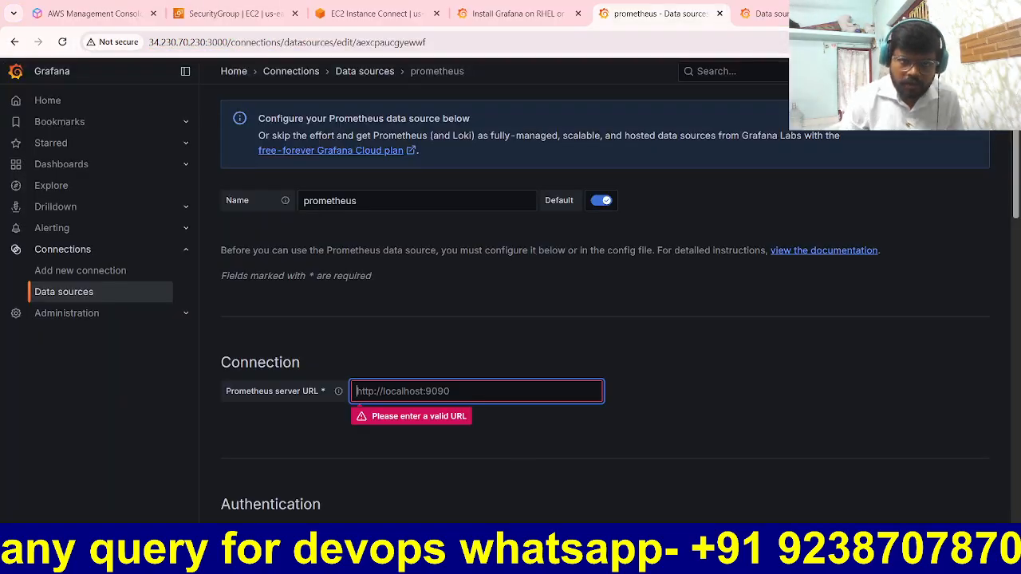
pyautogui.hotkey('ctrl', 'v')
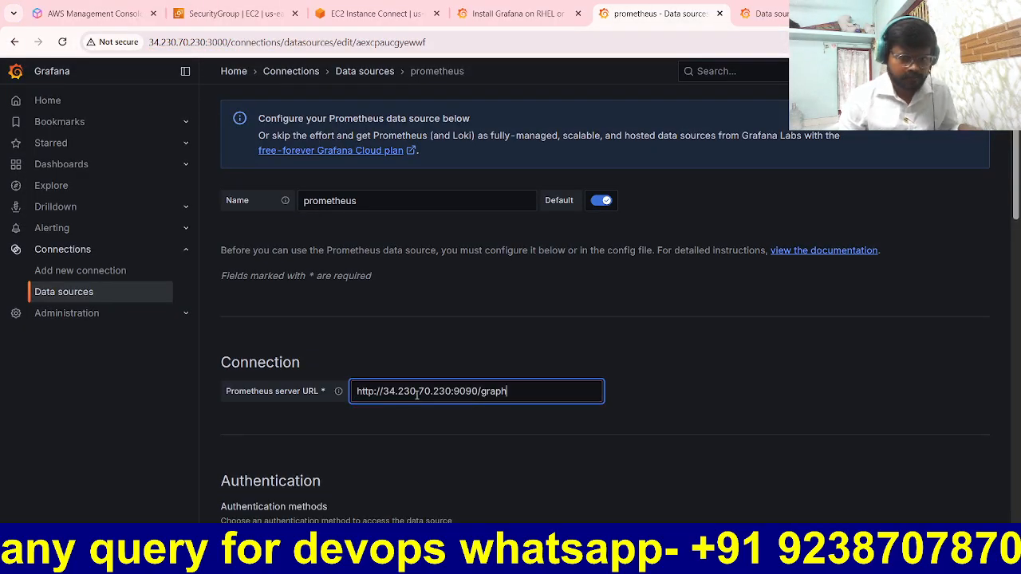
pyautogui.press('BackSpace')
pyautogui.press('BackSpace')
pyautogui.press('BackSpace')
pyautogui.press('BackSpace')
pyautogui.press('BackSpace')
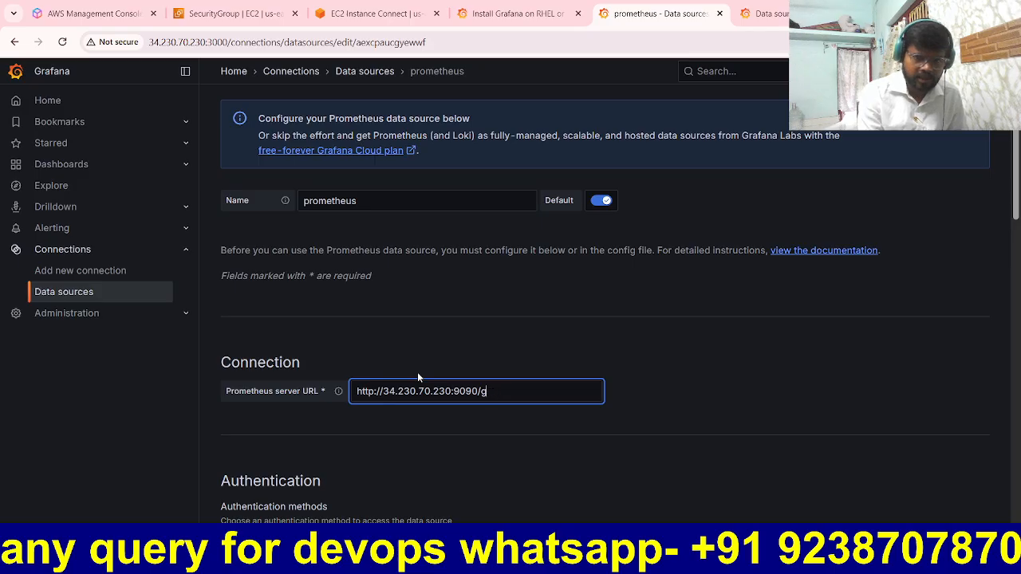
pyautogui.click(504, 342)
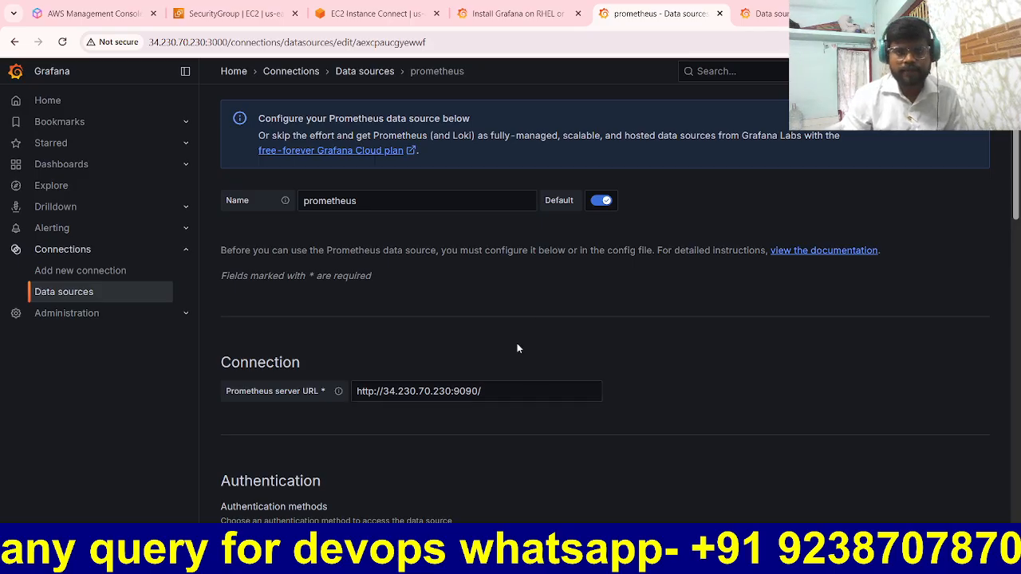
# - Save and test the prometheus data source with the remaining settings at their defaults
pyautogui.scroll(-15, 517, 349)
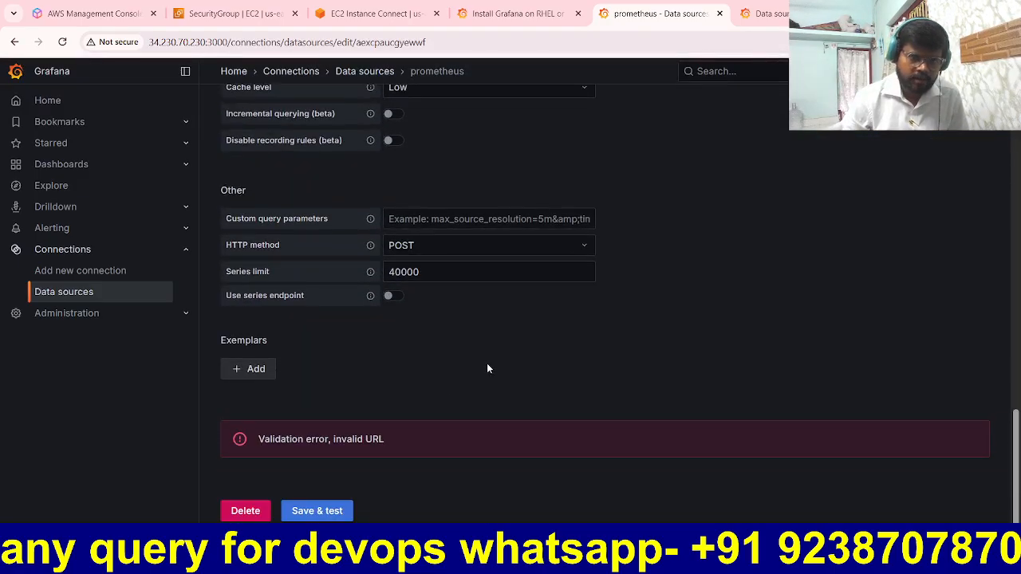
pyautogui.click(329, 514)
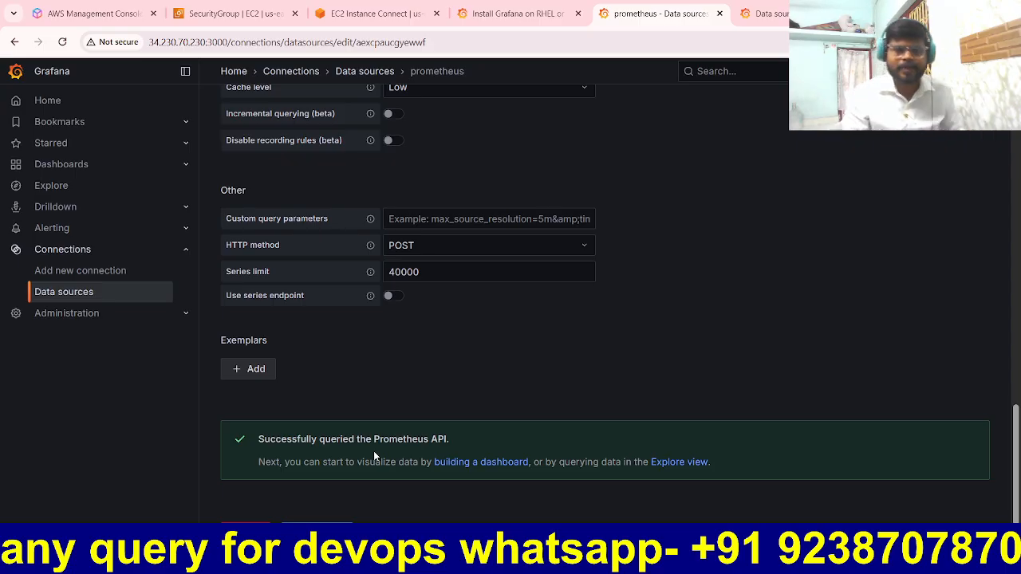
pyautogui.scroll(-1, 403, 397)
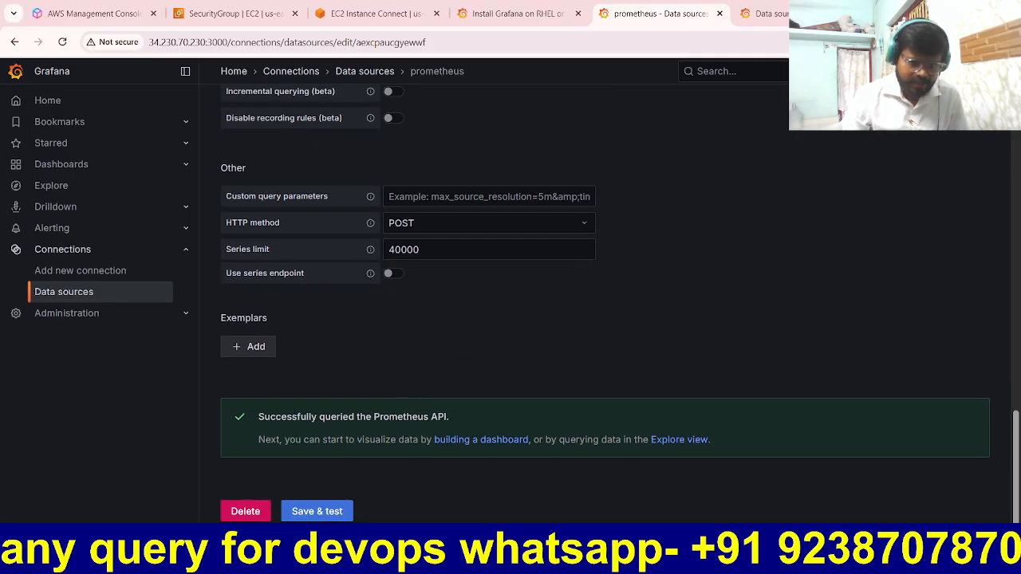
# - Switch to the setup PDF at the "What is a Dashboard?" section and clear the old screen annotations
pyautogui.hotkey('alt', 'Tab')
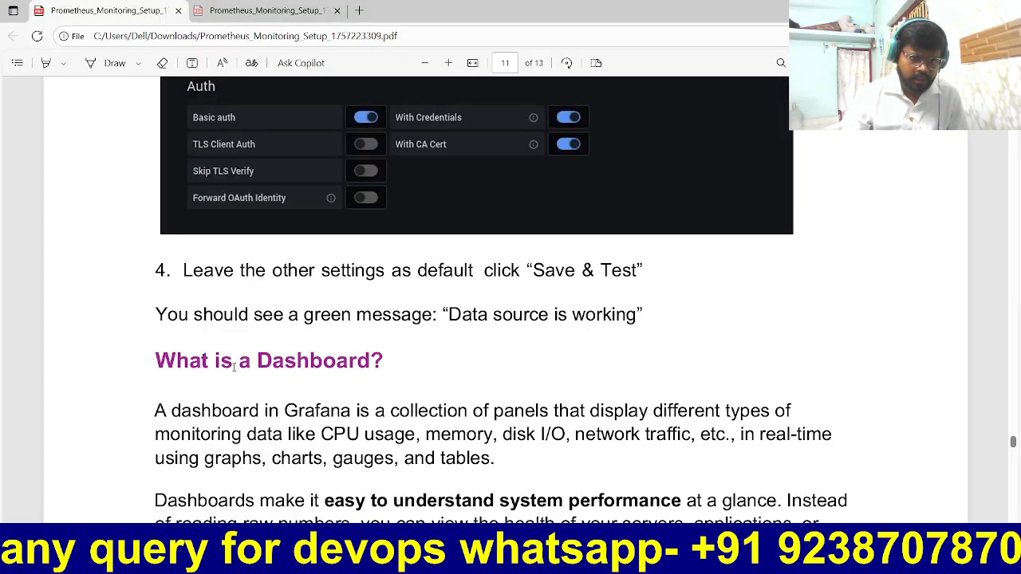
pyautogui.moveTo(157, 360); pyautogui.dragTo(415, 362)
pyautogui.click(449, 369)
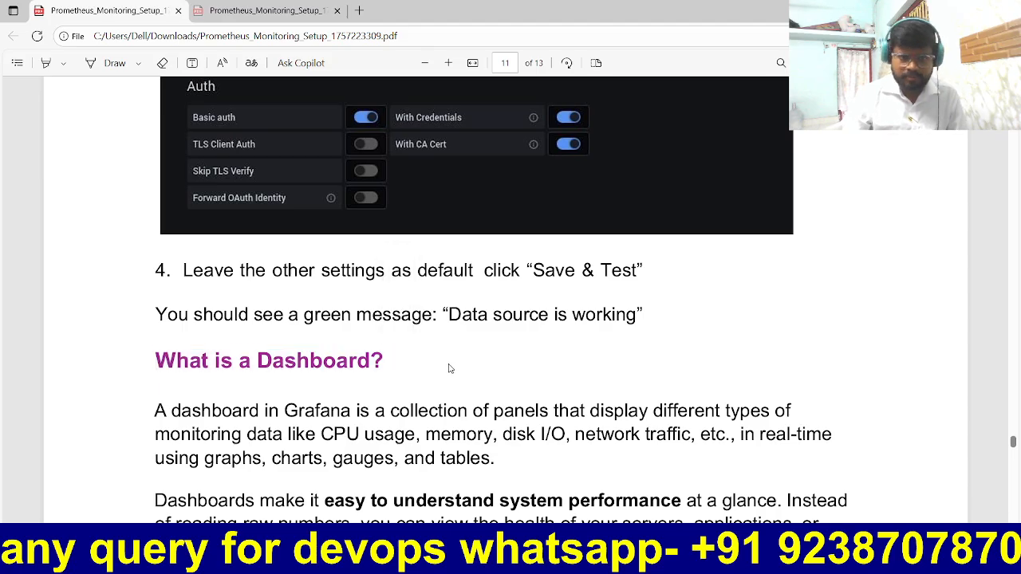
pyautogui.click(995, 72)
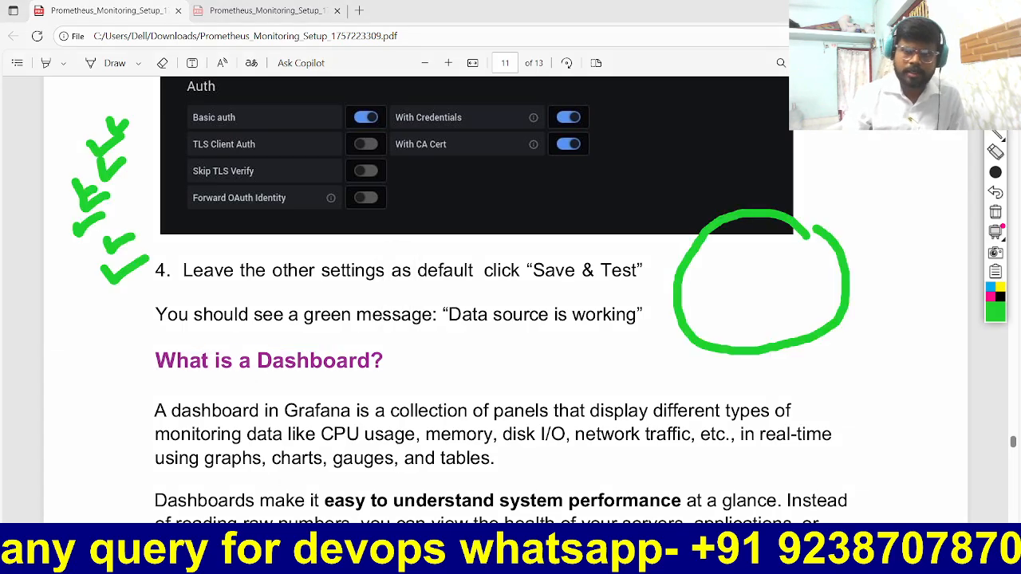
pyautogui.click(996, 213)
# - Box the "What is a Dashboard?" heading in green, draw an arrow from it and handwrite an underlined "Dash" note
pyautogui.moveTo(169, 348)
pyautogui.mouseDown()
pyautogui.moveTo(408, 346)
pyautogui.moveTo(281, 383)
pyautogui.moveTo(134, 378)
pyautogui.moveTo(137, 338)
pyautogui.mouseUp()
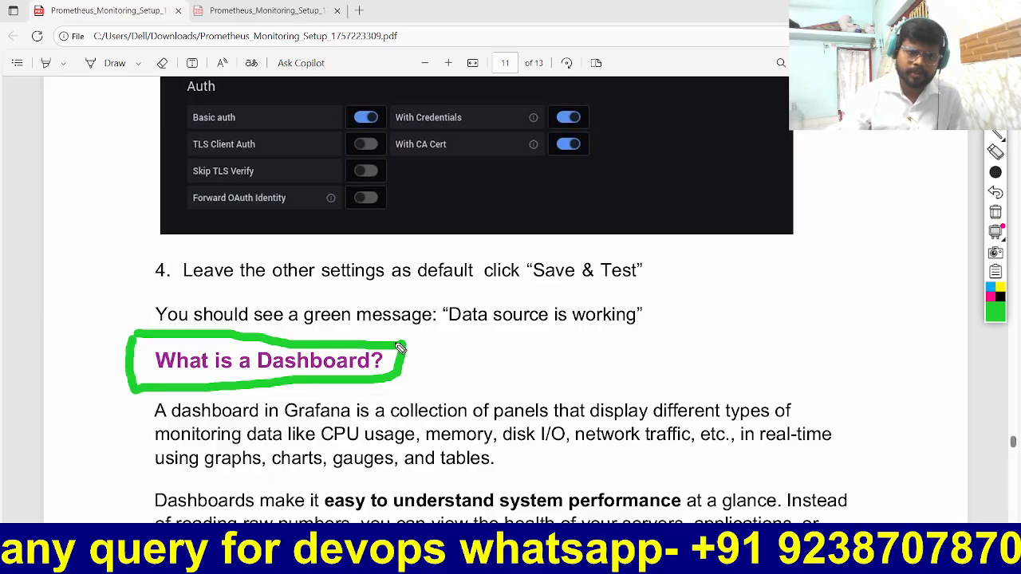
pyautogui.moveTo(401, 349)
pyautogui.mouseDown()
pyautogui.moveTo(565, 269)
pyautogui.moveTo(572, 292)
pyautogui.mouseUp()
pyautogui.moveTo(684, 217); pyautogui.dragTo(700, 282)
pyautogui.moveTo(695, 191)
pyautogui.mouseDown()
pyautogui.moveTo(721, 292)
pyautogui.moveTo(774, 247)
pyautogui.moveTo(802, 189)
pyautogui.moveTo(867, 260)
pyautogui.mouseUp()
pyautogui.moveTo(700, 349); pyautogui.dragTo(861, 257)
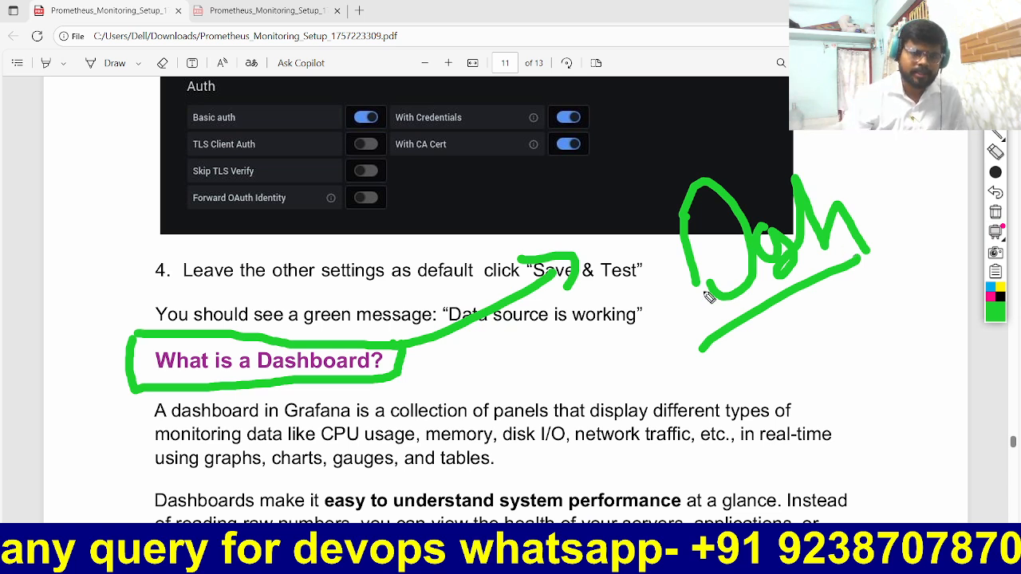
# - Mark the first line of the dashboard definition with green lines, then clear all screen annotations
pyautogui.moveTo(154, 426)
pyautogui.mouseDown()
pyautogui.moveTo(259, 436)
pyautogui.moveTo(550, 425)
pyautogui.mouseUp()
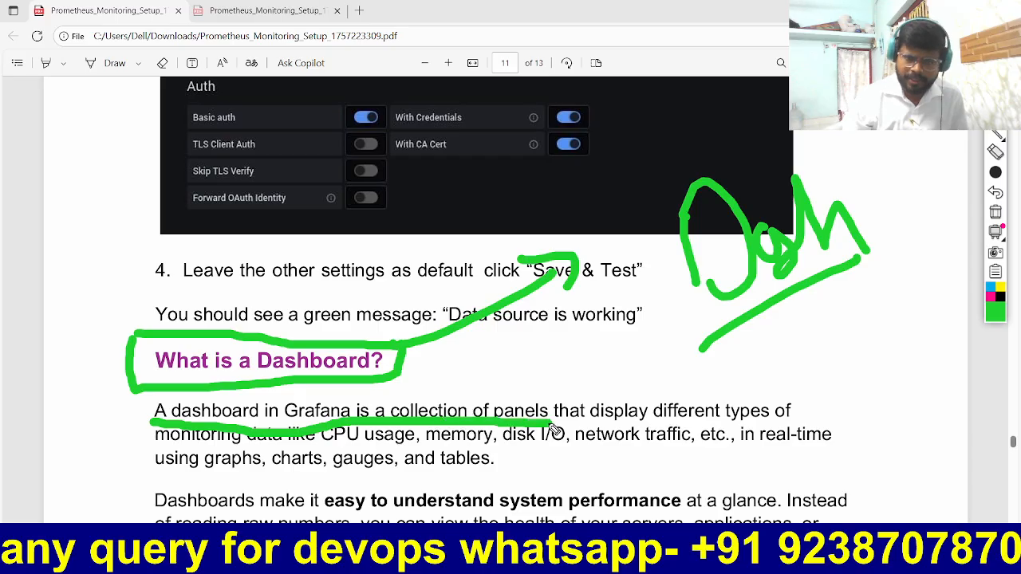
pyautogui.moveTo(591, 394); pyautogui.dragTo(758, 390)
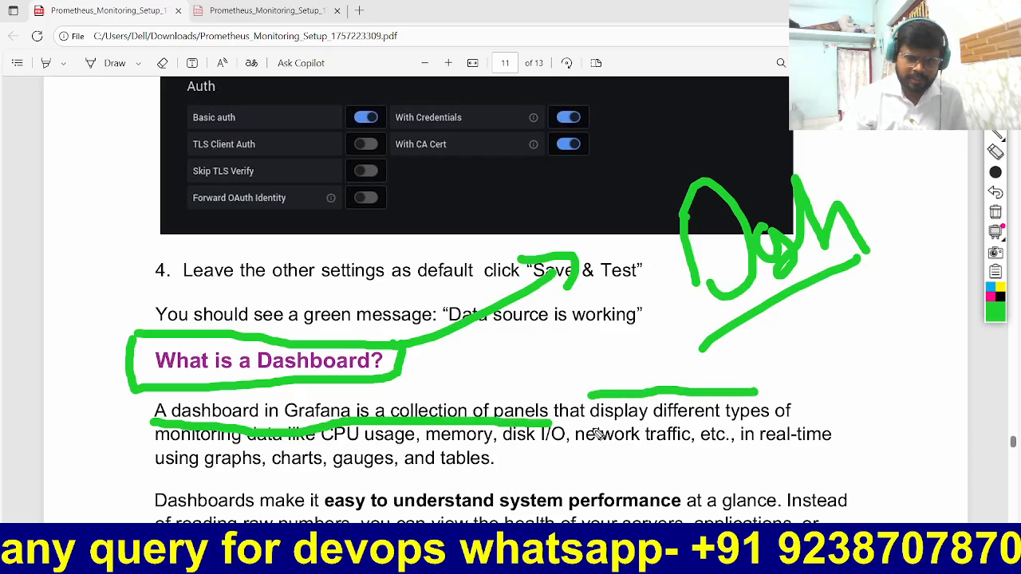
pyautogui.moveTo(683, 429); pyautogui.dragTo(788, 423)
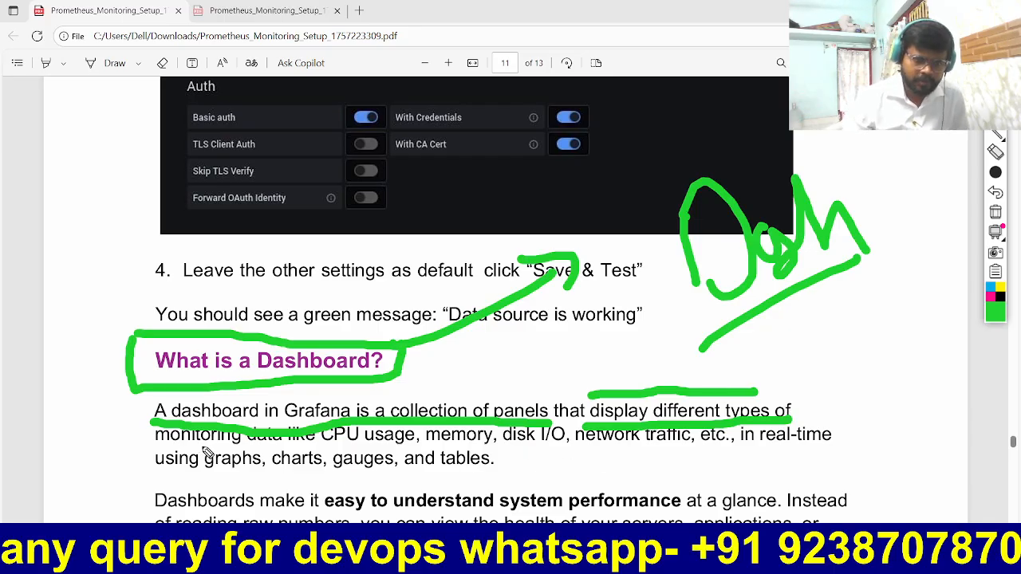
pyautogui.click(994, 236)
pyautogui.click(995, 211)
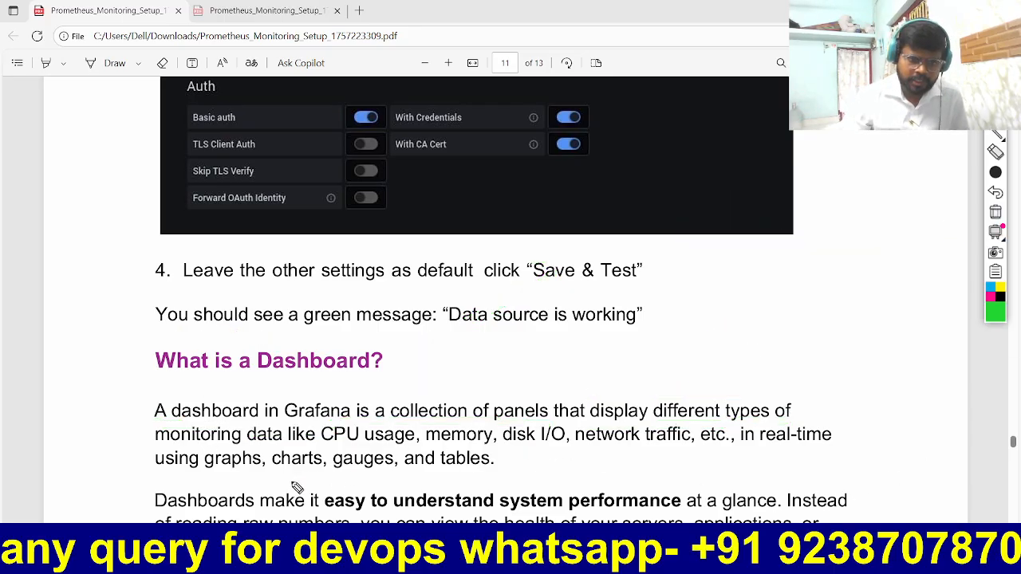
# - Underline "monitoring" in the dashboard definition, handwrite green notes beside step 4 and leave annotation mode
pyautogui.moveTo(157, 452); pyautogui.dragTo(253, 458)
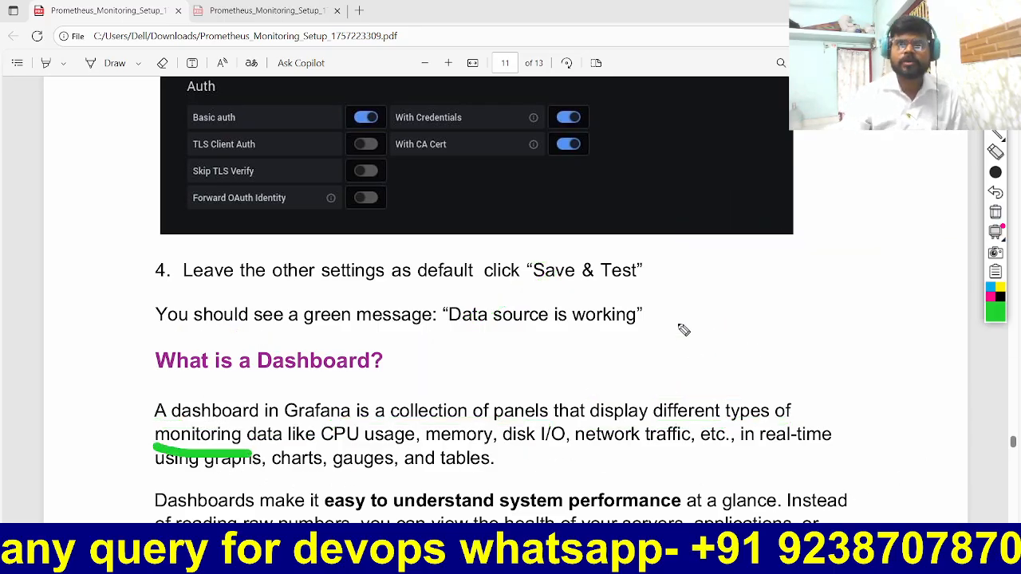
pyautogui.moveTo(680, 287)
pyautogui.mouseDown()
pyautogui.moveTo(700, 313)
pyautogui.moveTo(737, 297)
pyautogui.moveTo(792, 256)
pyautogui.moveTo(806, 229)
pyautogui.mouseUp()
pyautogui.click(726, 317)
pyautogui.moveTo(724, 319); pyautogui.dragTo(820, 252)
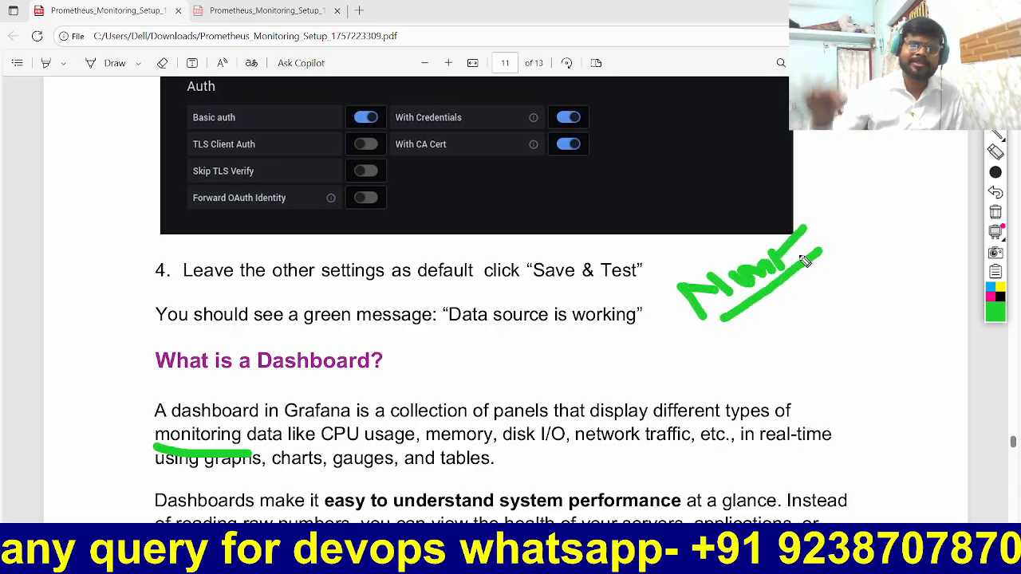
pyautogui.moveTo(842, 169)
pyautogui.mouseDown()
pyautogui.moveTo(852, 206)
pyautogui.moveTo(837, 231)
pyautogui.mouseUp()
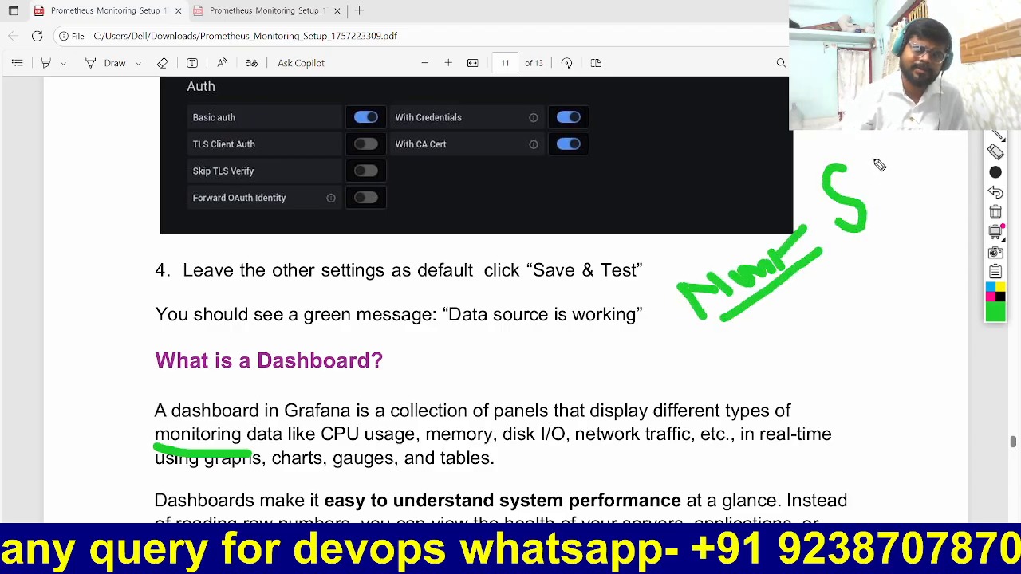
pyautogui.moveTo(885, 182)
pyautogui.mouseDown()
pyautogui.moveTo(892, 188)
pyautogui.moveTo(931, 163)
pyautogui.mouseUp()
pyautogui.moveTo(892, 257)
pyautogui.mouseDown()
pyautogui.moveTo(910, 294)
pyautogui.moveTo(945, 231)
pyautogui.moveTo(962, 233)
pyautogui.mouseUp()
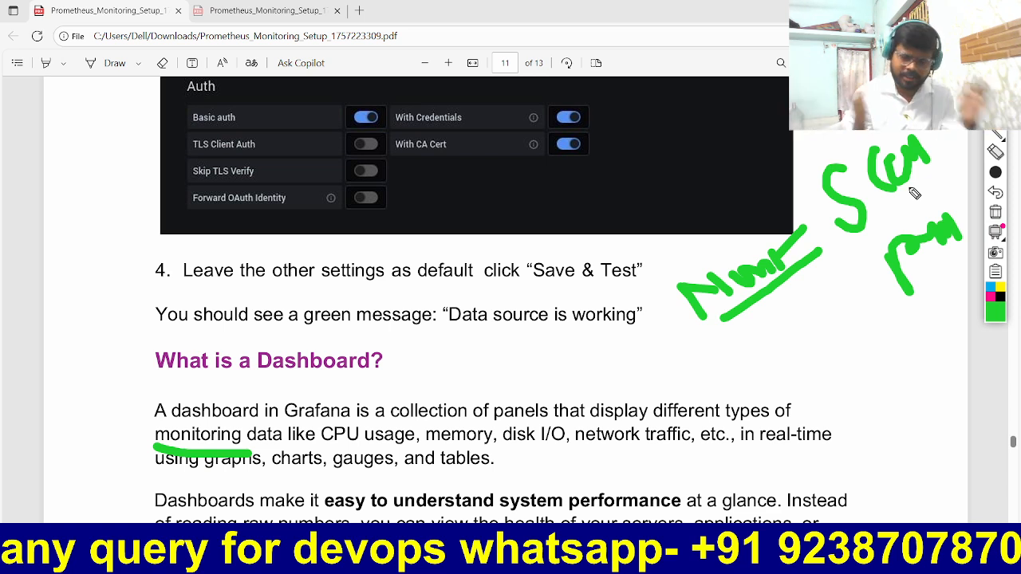
pyautogui.click(995, 77)
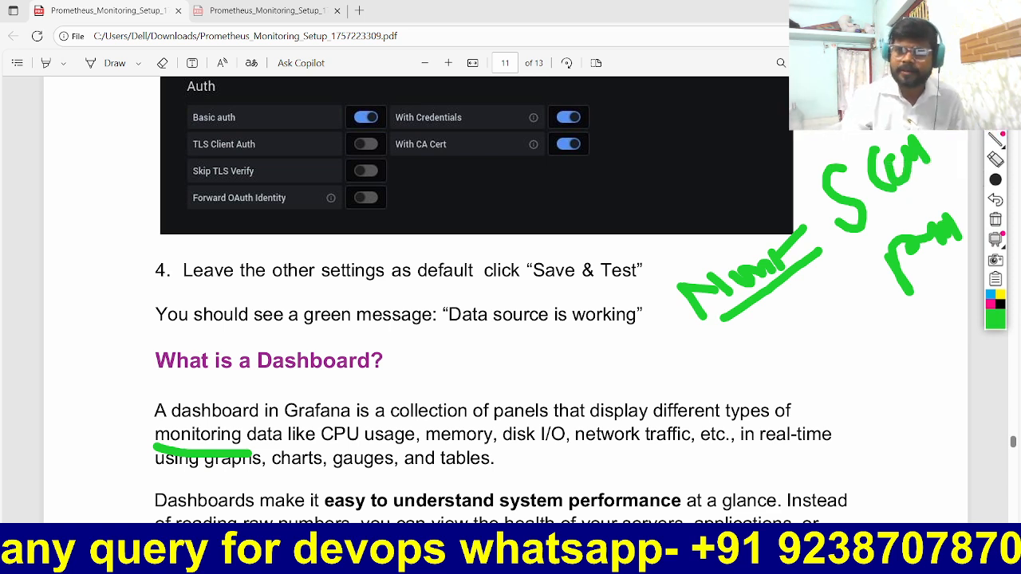
# - Read the PDF's dashboard definition and benefits, the "Start Creating Dashboards" section and the visualization types on page 12
pyautogui.moveTo(158, 410); pyautogui.dragTo(510, 480)
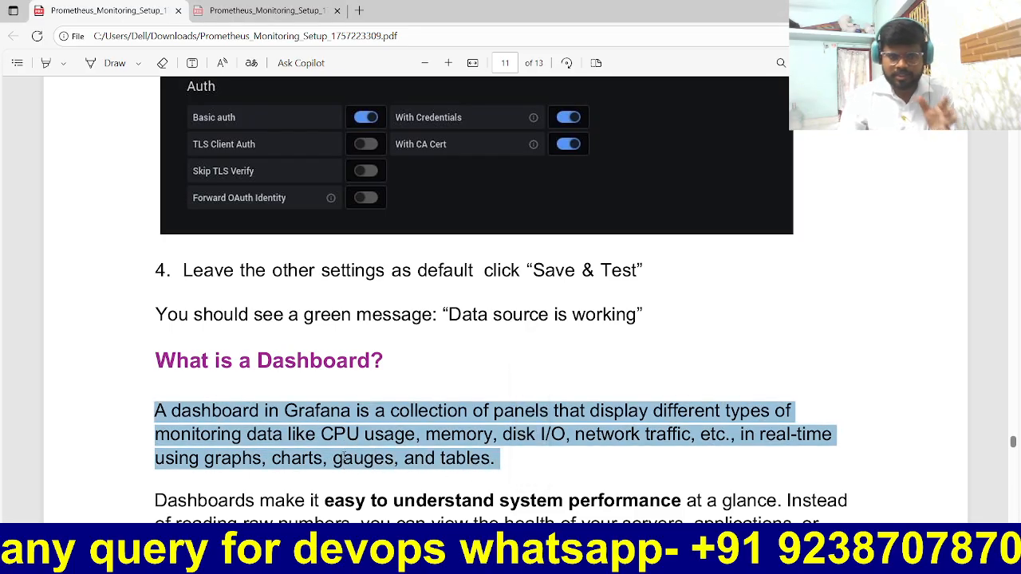
pyautogui.click(483, 478)
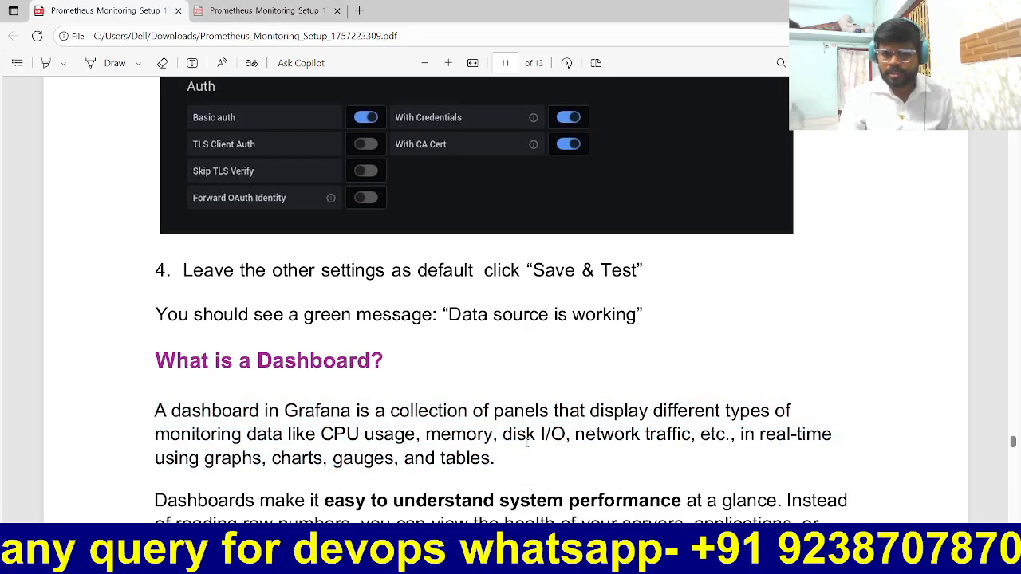
pyautogui.scroll(-2, 483, 478)
pyautogui.moveTo(157, 367); pyautogui.dragTo(357, 427)
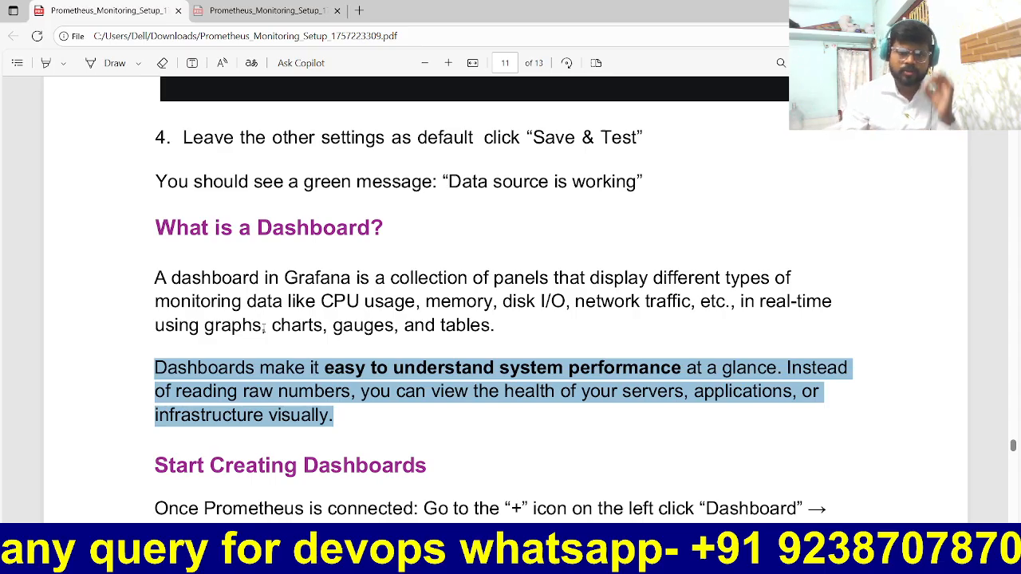
pyautogui.scroll(-3, 465, 381)
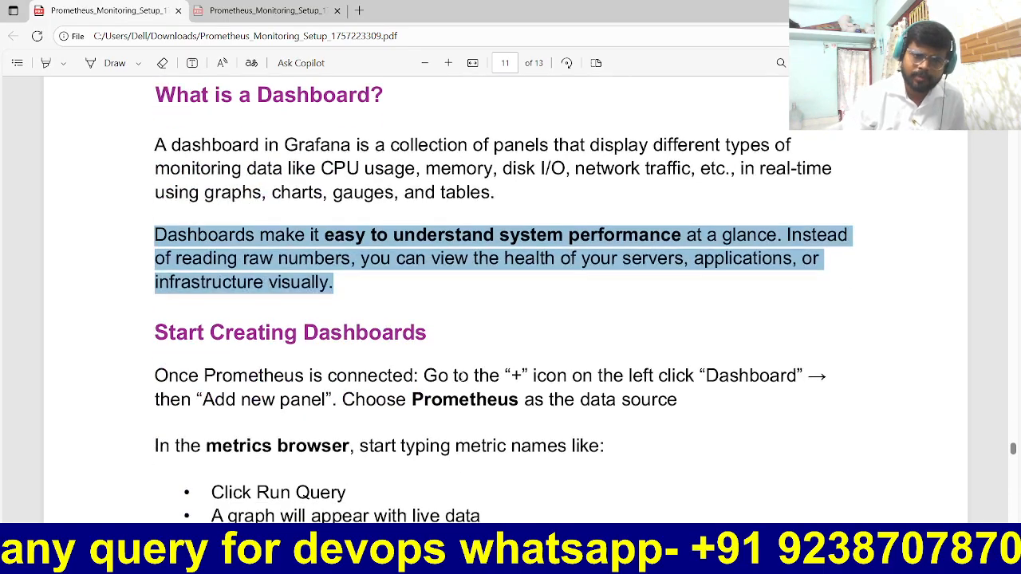
pyautogui.moveTo(153, 327); pyautogui.dragTo(497, 332)
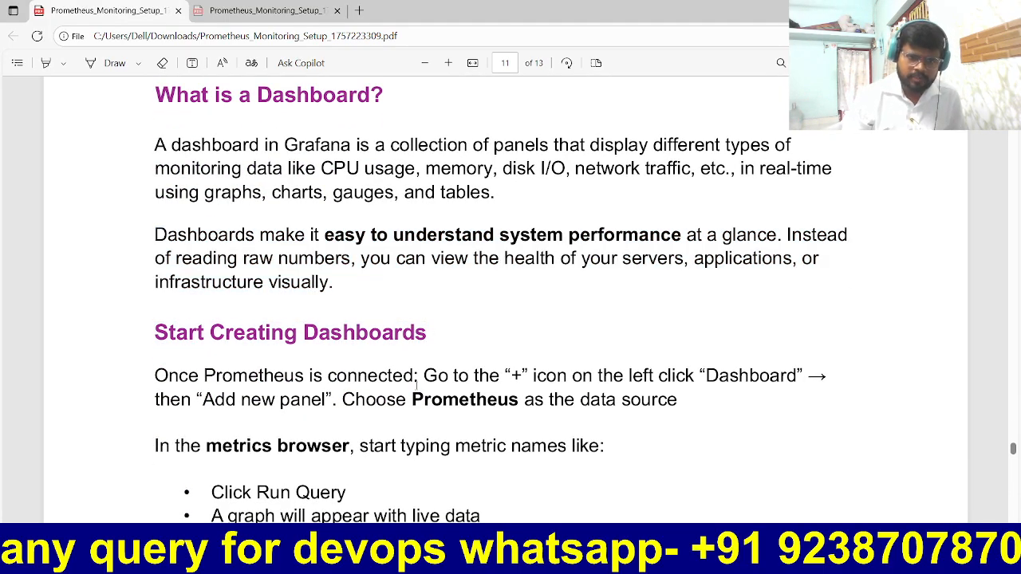
pyautogui.scroll(-6, 485, 328)
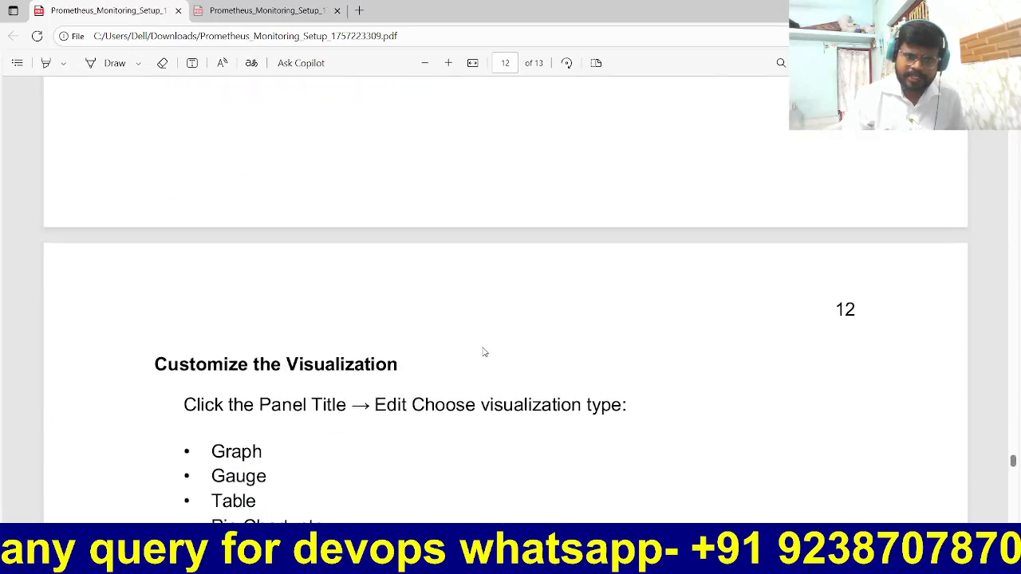
pyautogui.scroll(-1, 484, 352)
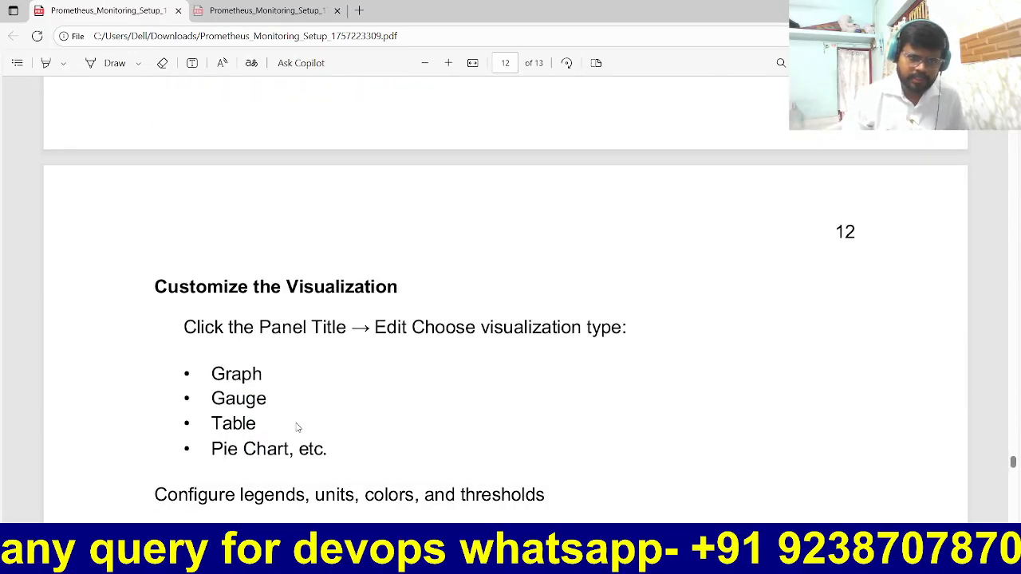
# - Switch to Grafana and view the dashboards offered for the prometheus data source
pyautogui.hotkey('alt', 'Tab')
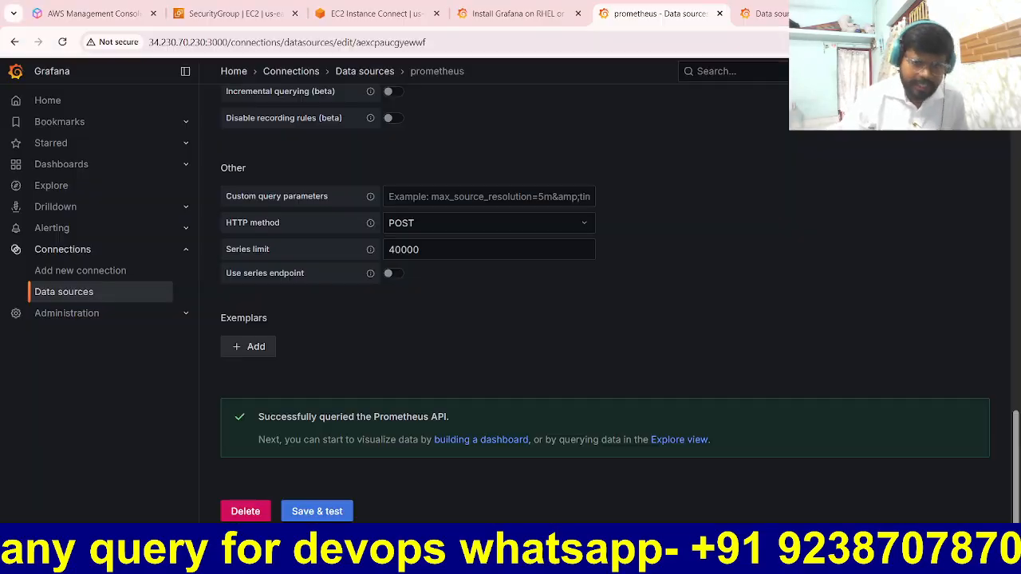
pyautogui.scroll(8, 384, 367)
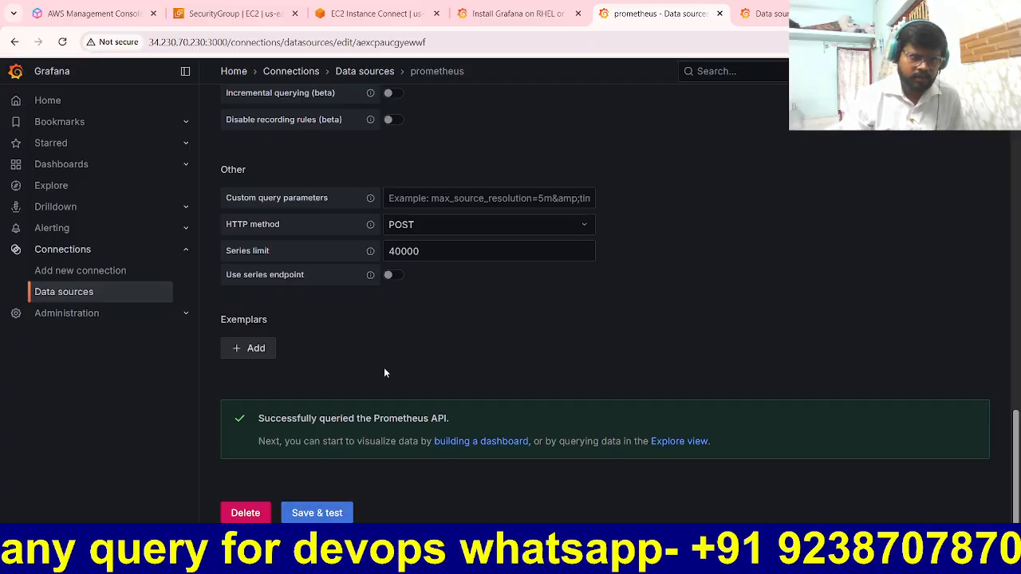
pyautogui.scroll(10, 395, 335)
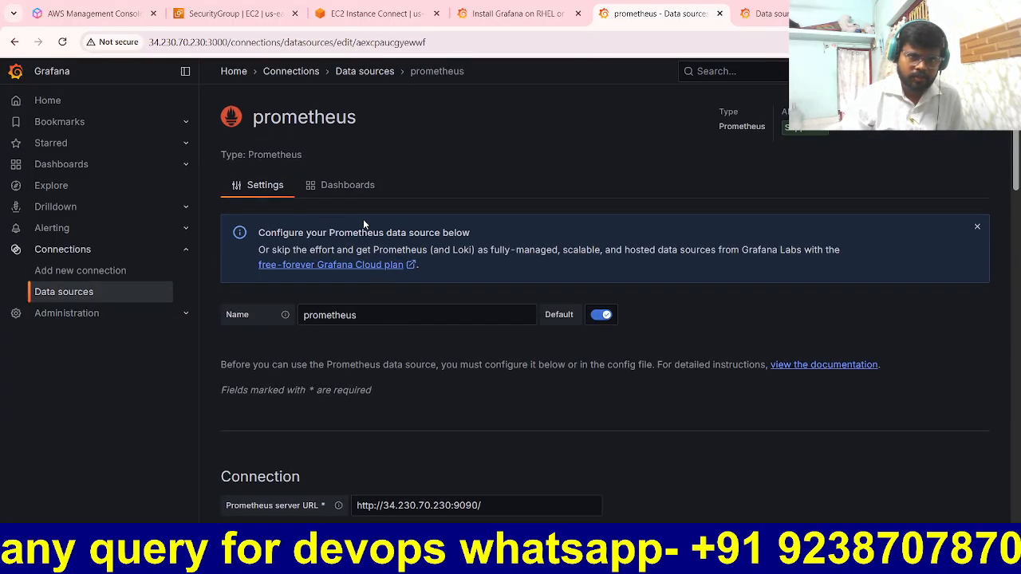
pyautogui.click(347, 186)
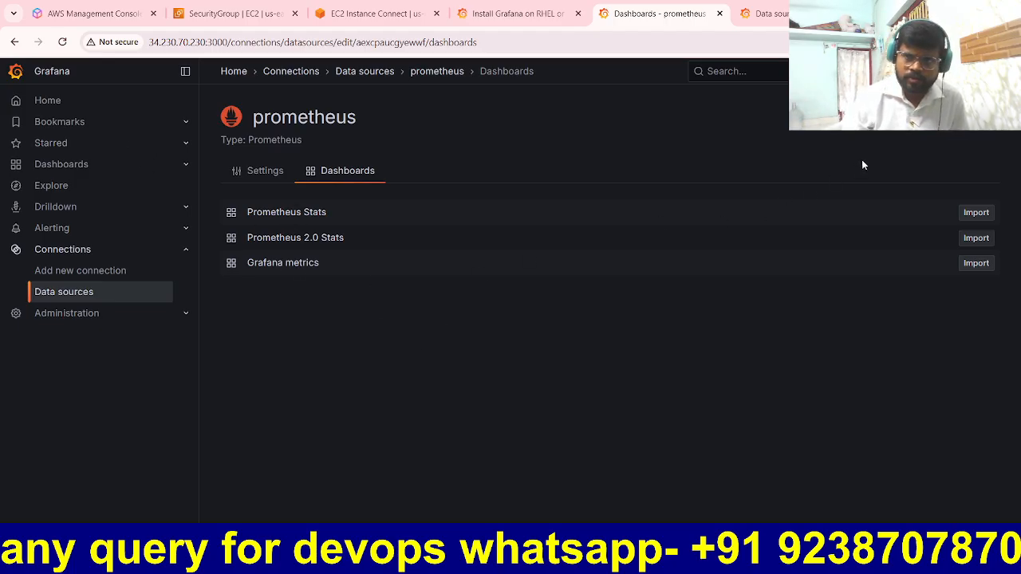
# - Return to the Grafana home page and start creating the first dashboard
pyautogui.click(48, 103)
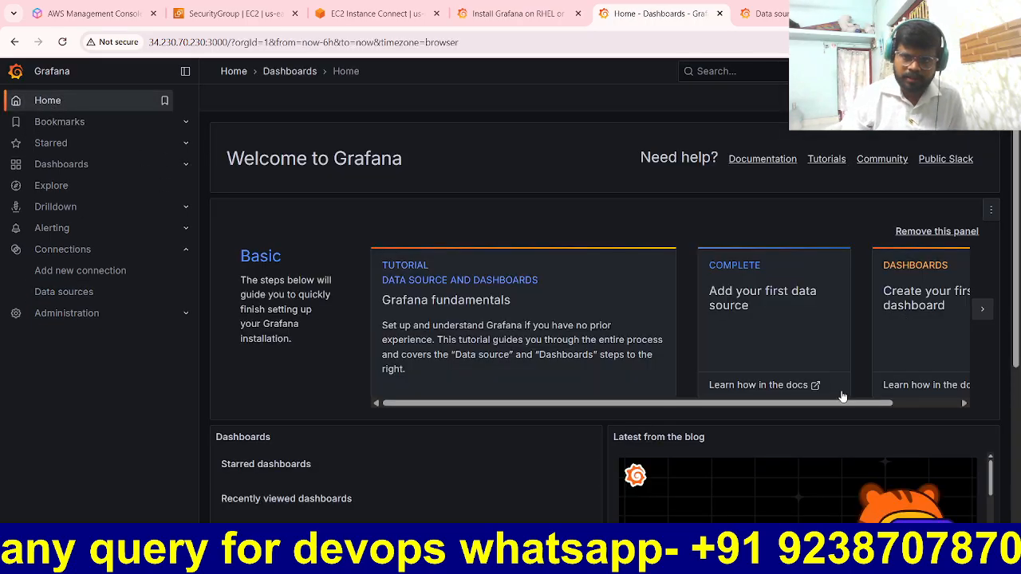
pyautogui.hscroll(2, 833, 403)
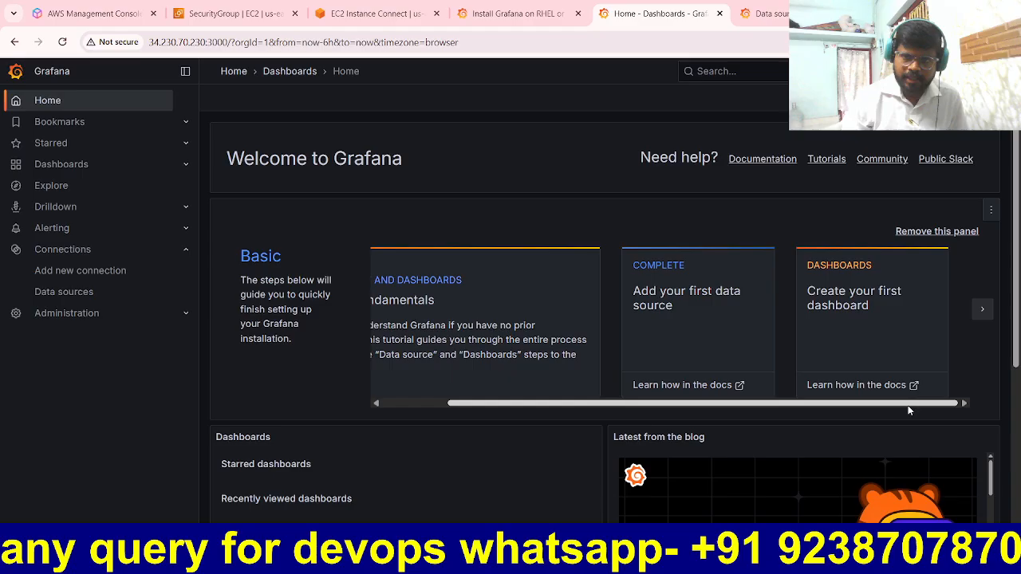
pyautogui.click(858, 314)
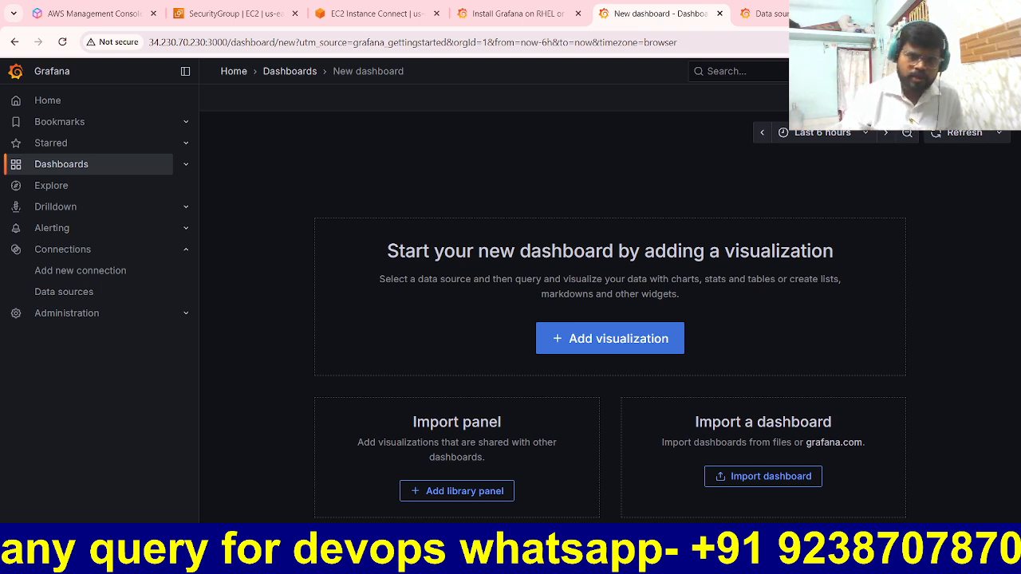
# - Check the PDF's "Start Creating Dashboards" instructions, select the words "Add new panel", and return to Grafana
pyautogui.hotkey('alt', 'Tab')
pyautogui.scroll(5, 402, 362)
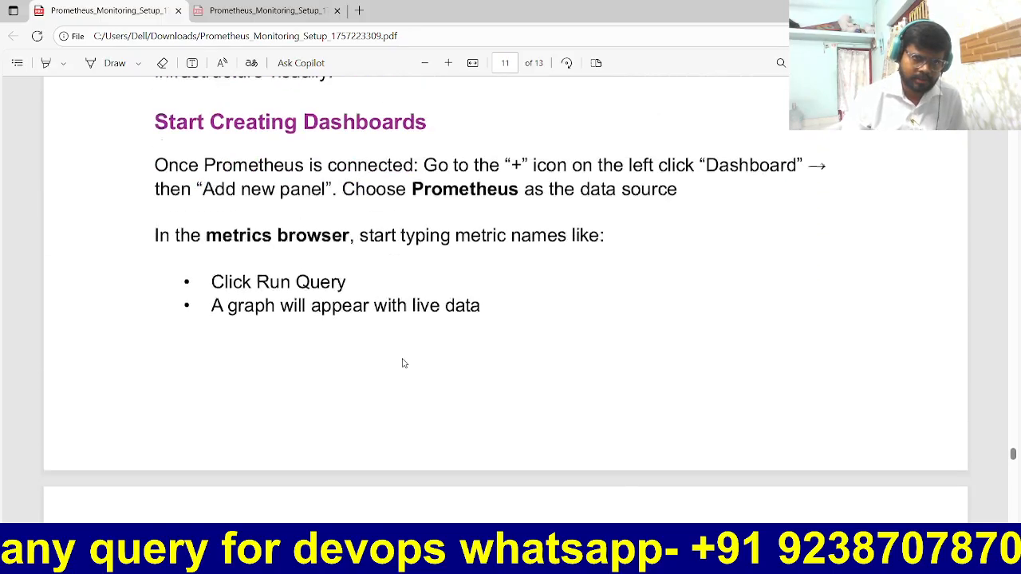
pyautogui.scroll(2, 403, 363)
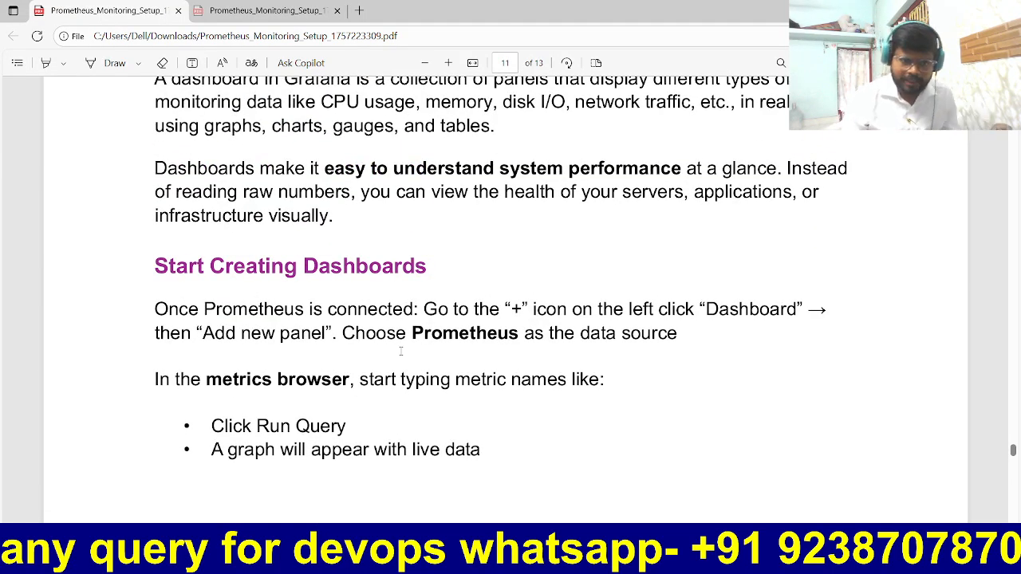
pyautogui.moveTo(332, 339); pyautogui.dragTo(193, 339)
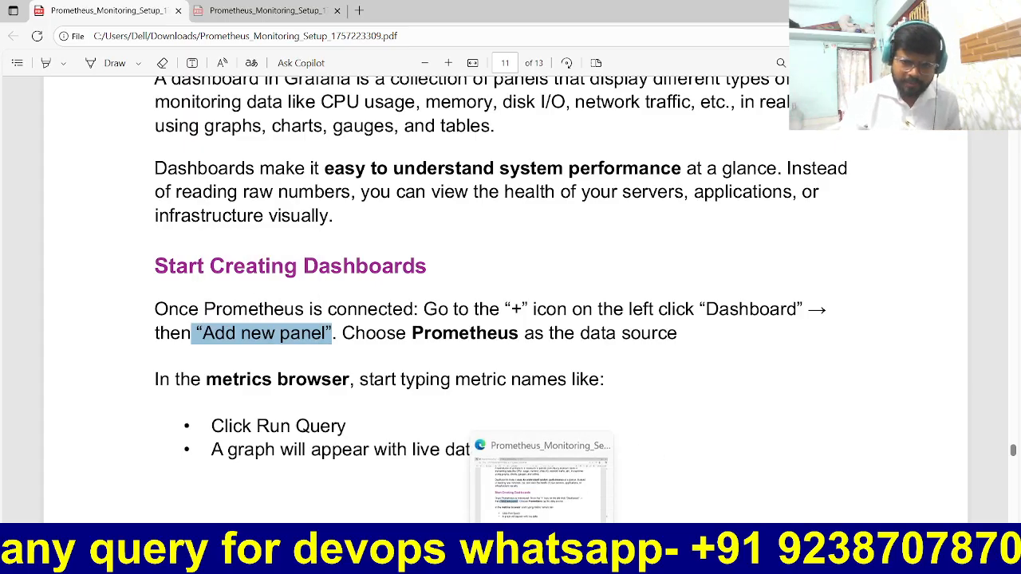
pyautogui.click(569, 558)
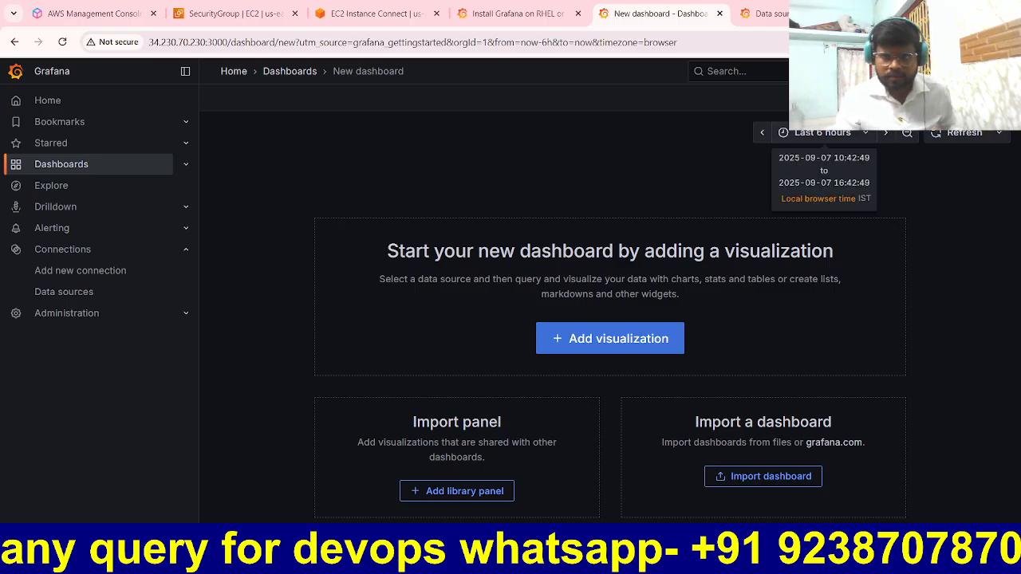
# - Add a visualization to the new dashboard with prometheus as its data source
pyautogui.click(857, 97)
pyautogui.click(603, 196)
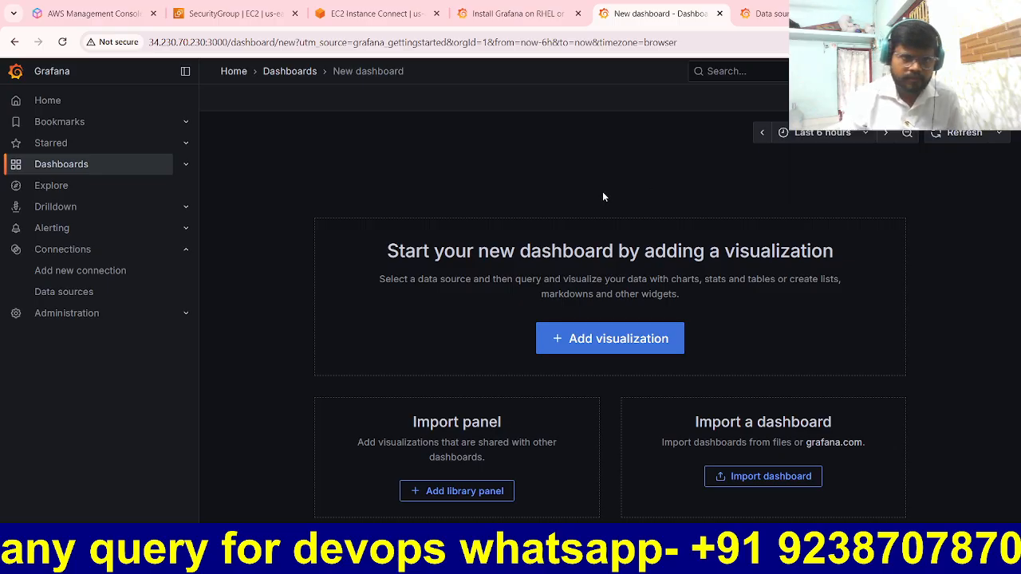
pyautogui.click(612, 341)
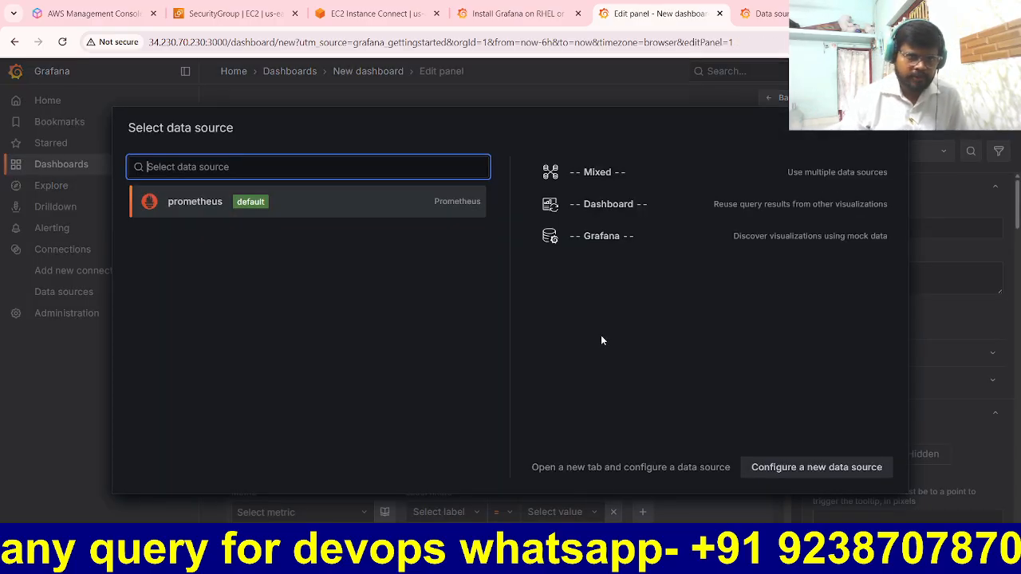
pyautogui.click(217, 207)
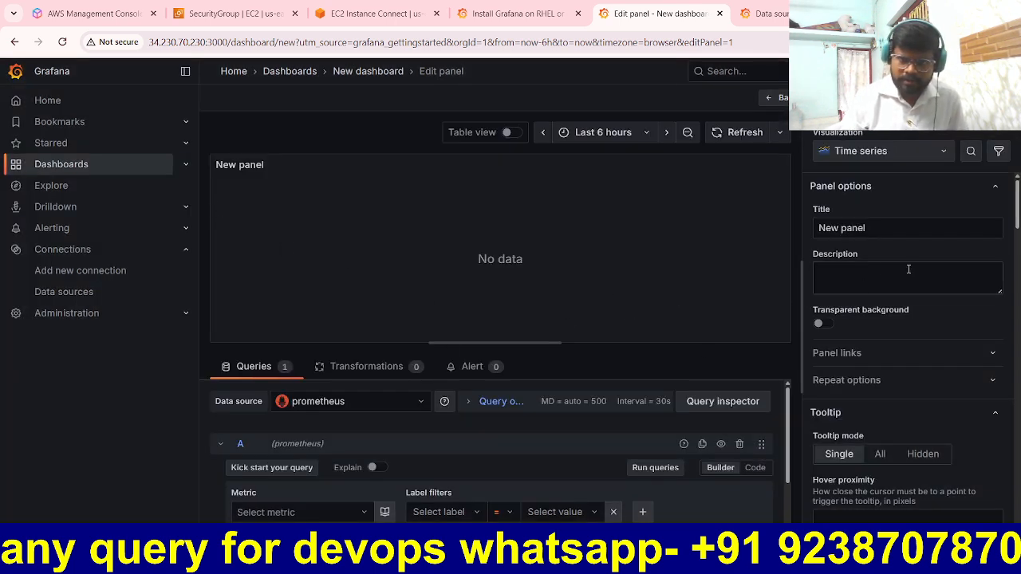
# - Look over the panel's query builder and set the panel's time range to Last 5 minutes
pyautogui.scroll(-2, 342, 455)
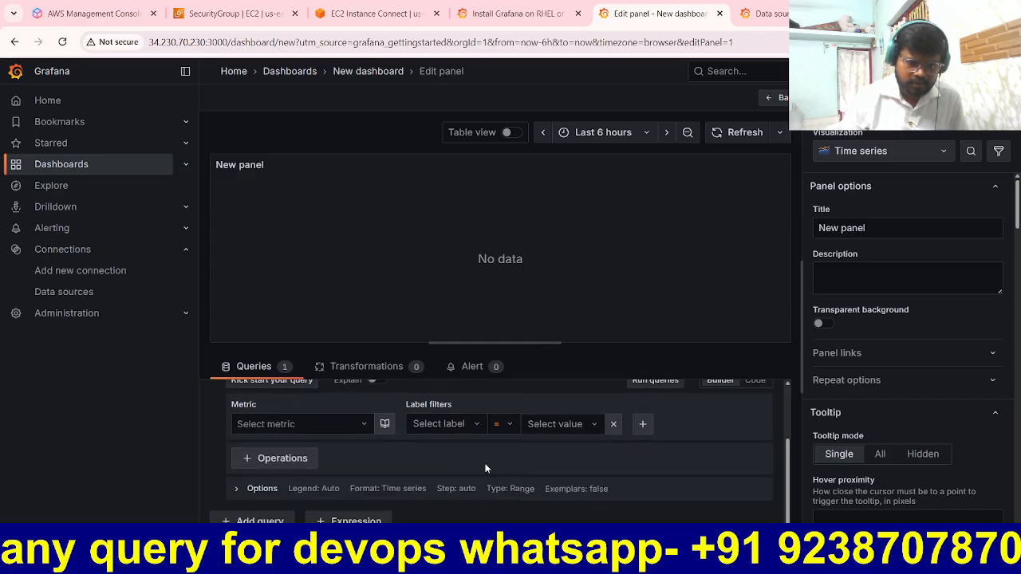
pyautogui.scroll(2, 327, 450)
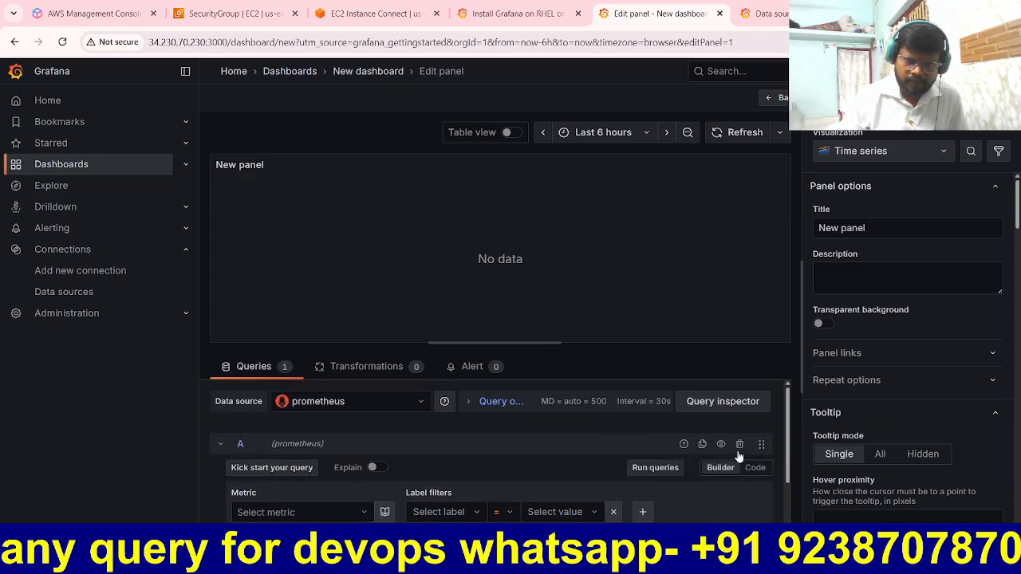
pyautogui.scroll(-2, 490, 443)
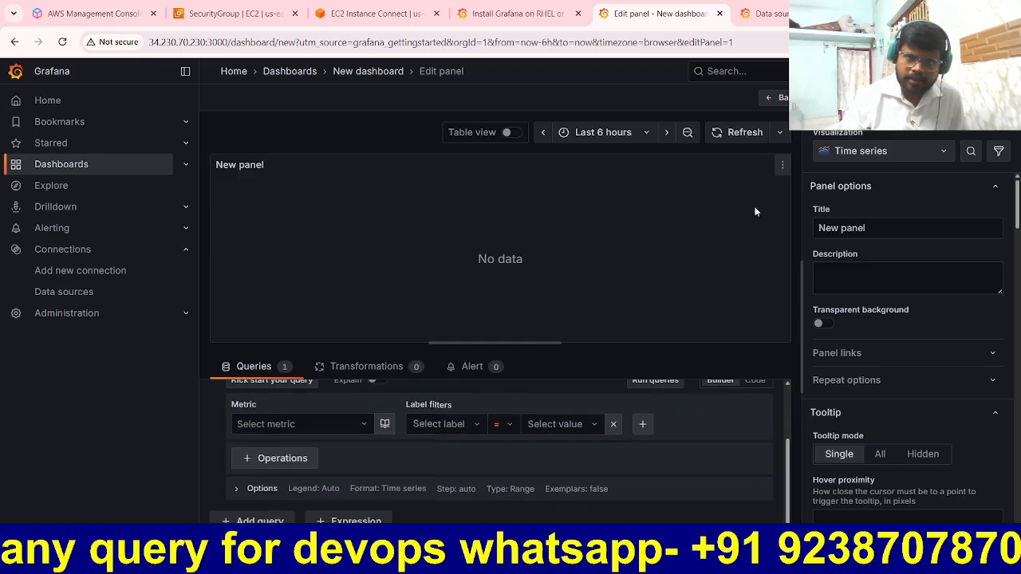
pyautogui.click(648, 141)
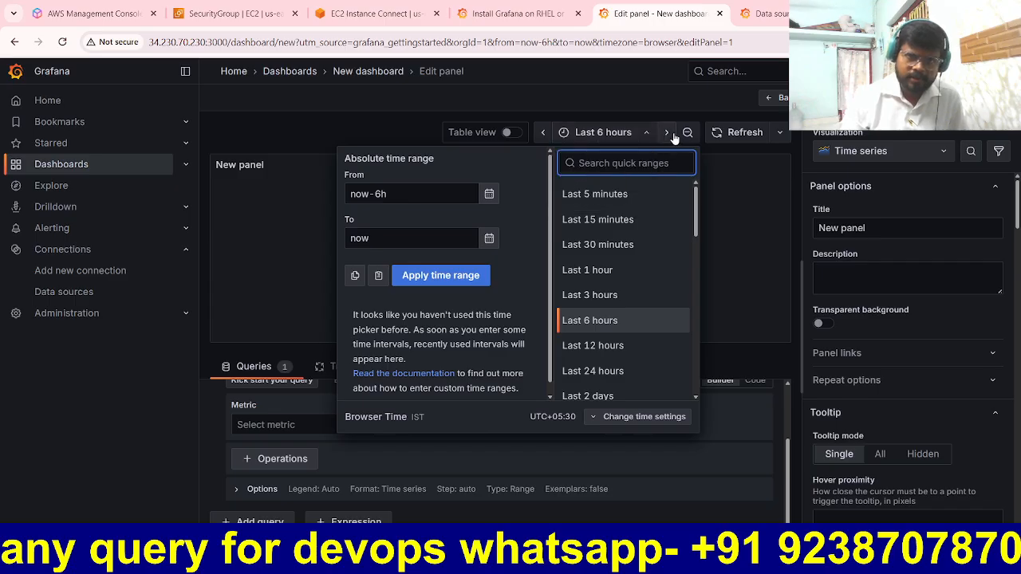
pyautogui.click(647, 139)
pyautogui.click(645, 136)
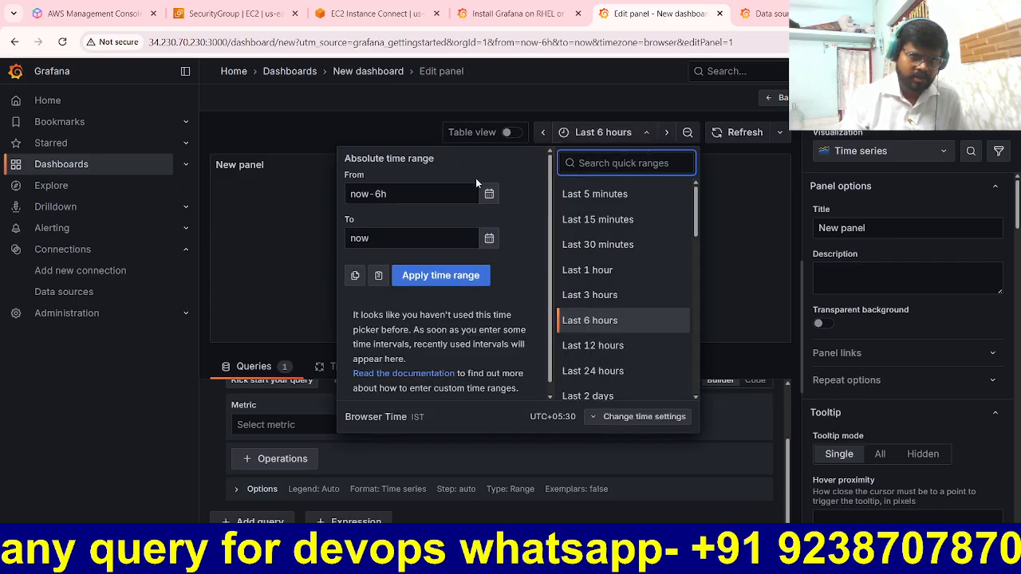
pyautogui.click(490, 194)
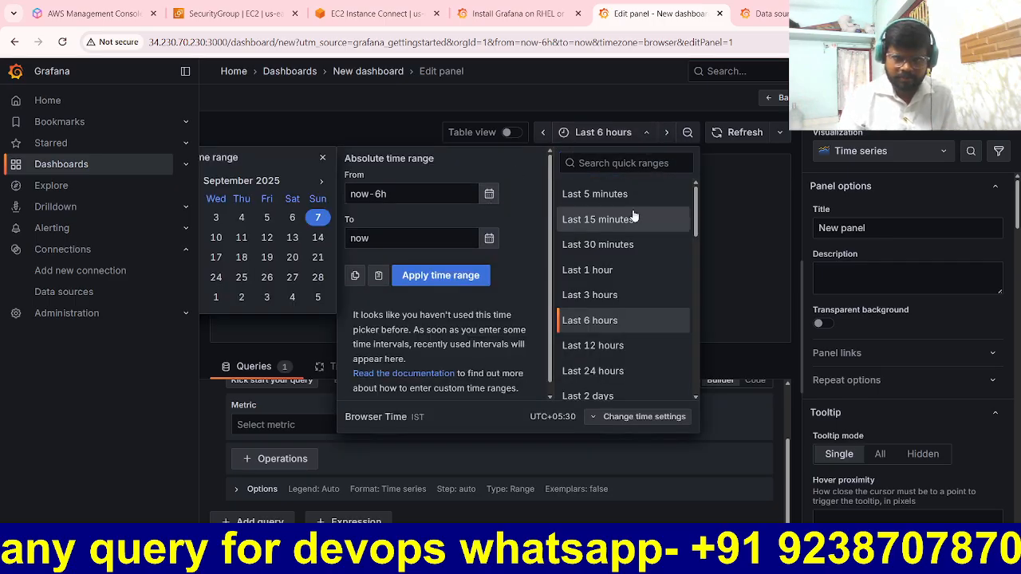
pyautogui.scroll(-3, 602, 311)
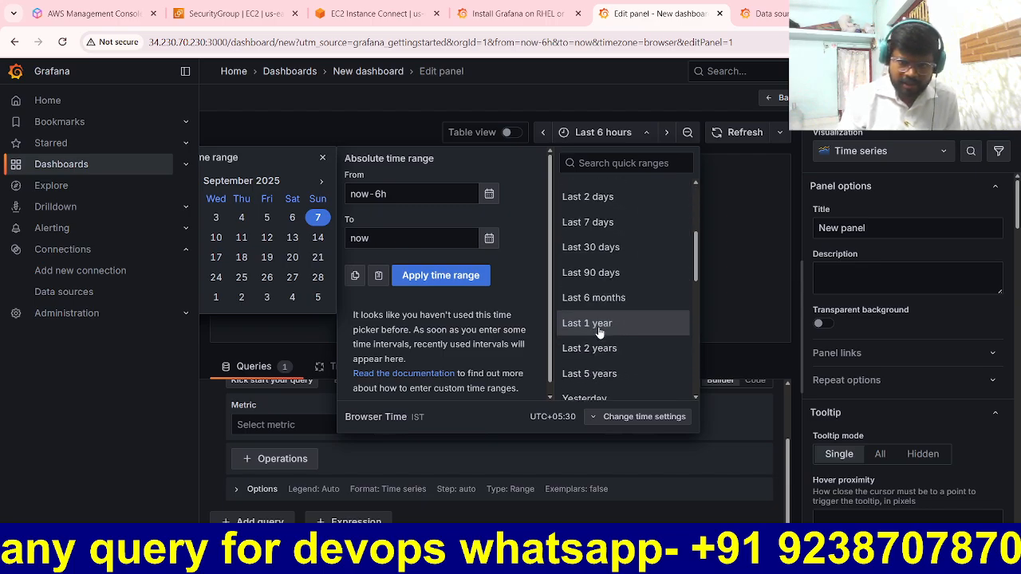
pyautogui.scroll(3, 610, 327)
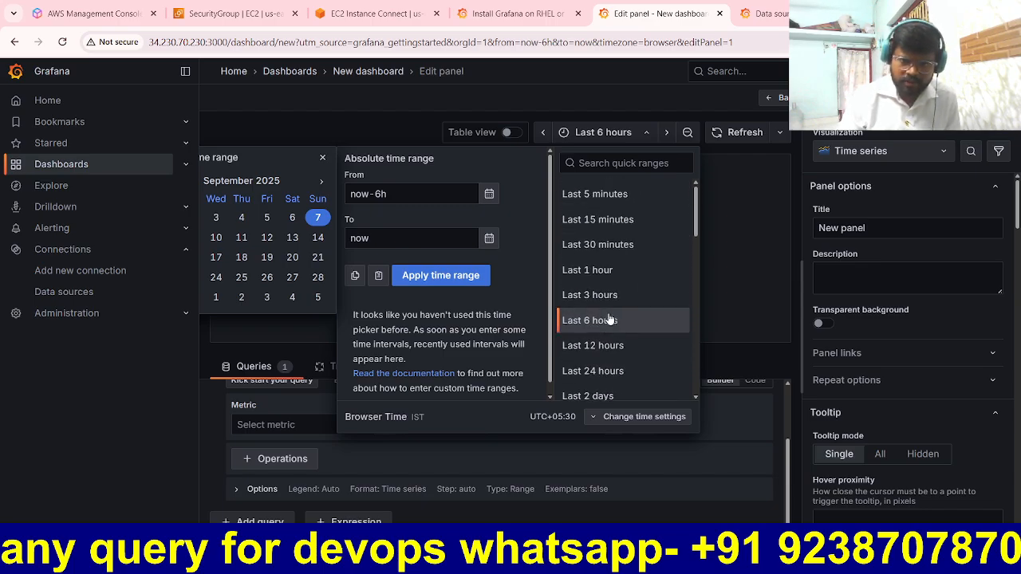
pyautogui.click(607, 199)
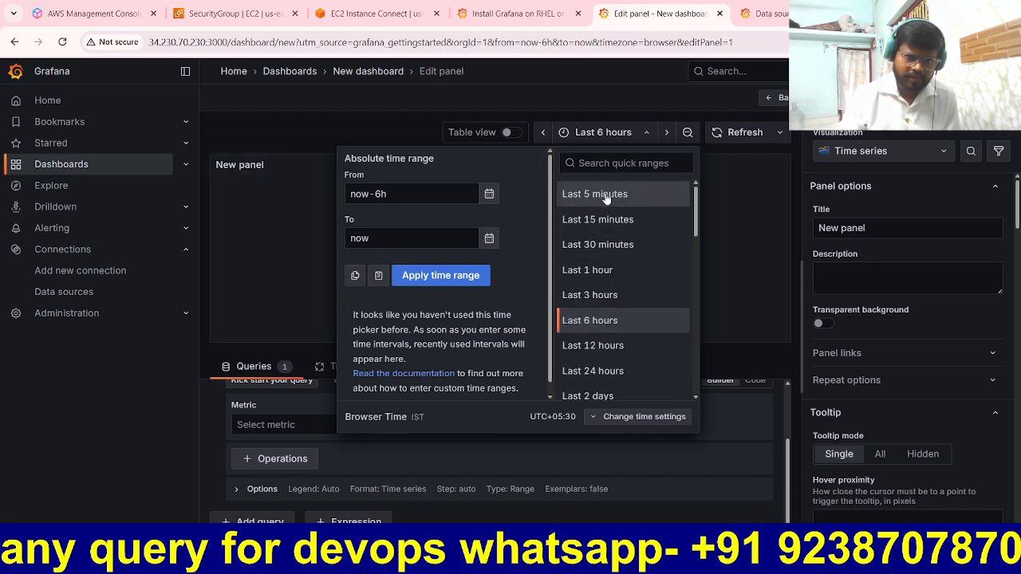
pyautogui.click(606, 196)
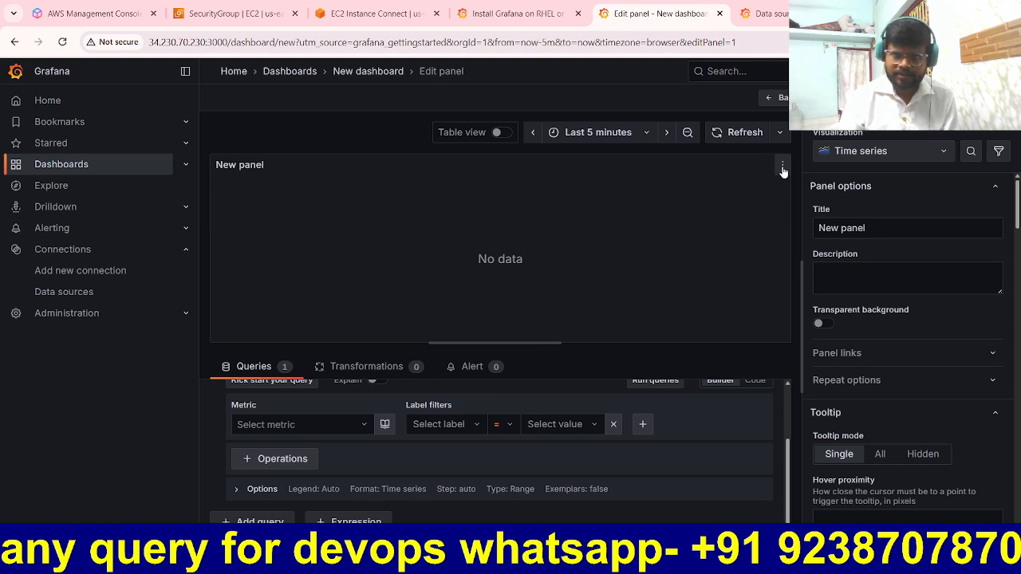
# - Try the Gauge and Table visualizations on the new panel and return it to Time series
pyautogui.click(965, 229)
pyautogui.click(878, 288)
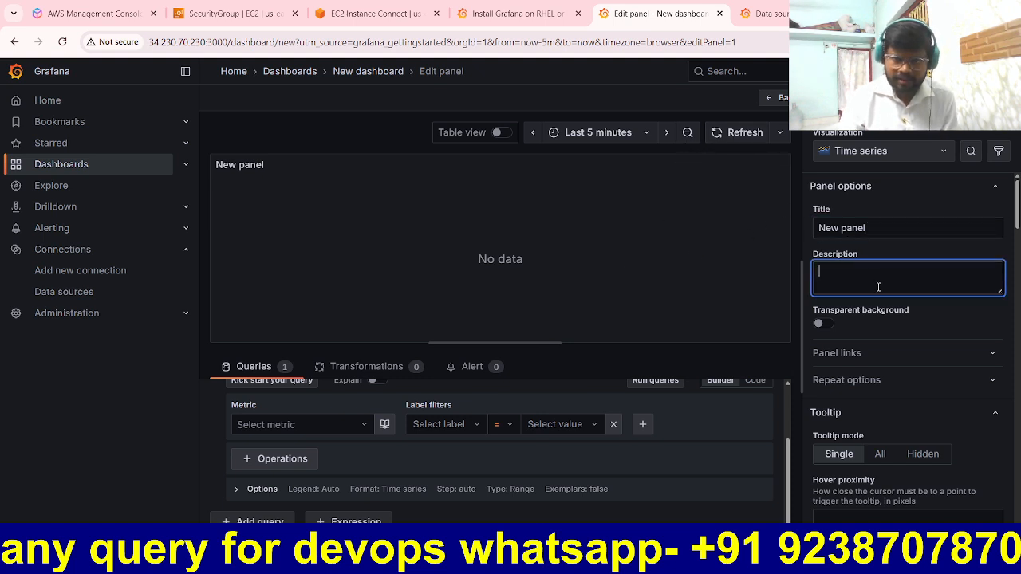
pyautogui.click(937, 151)
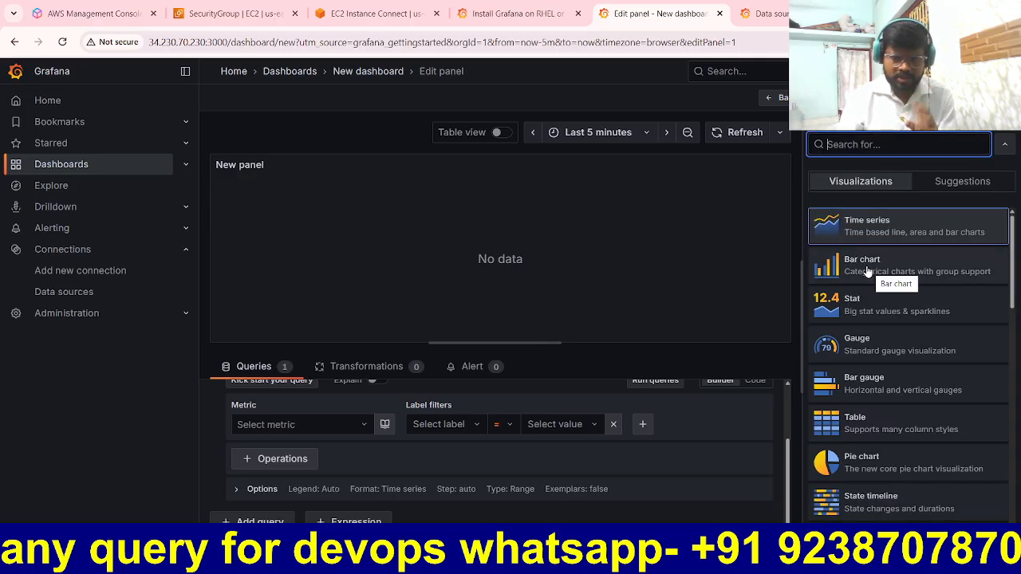
pyautogui.click(862, 349)
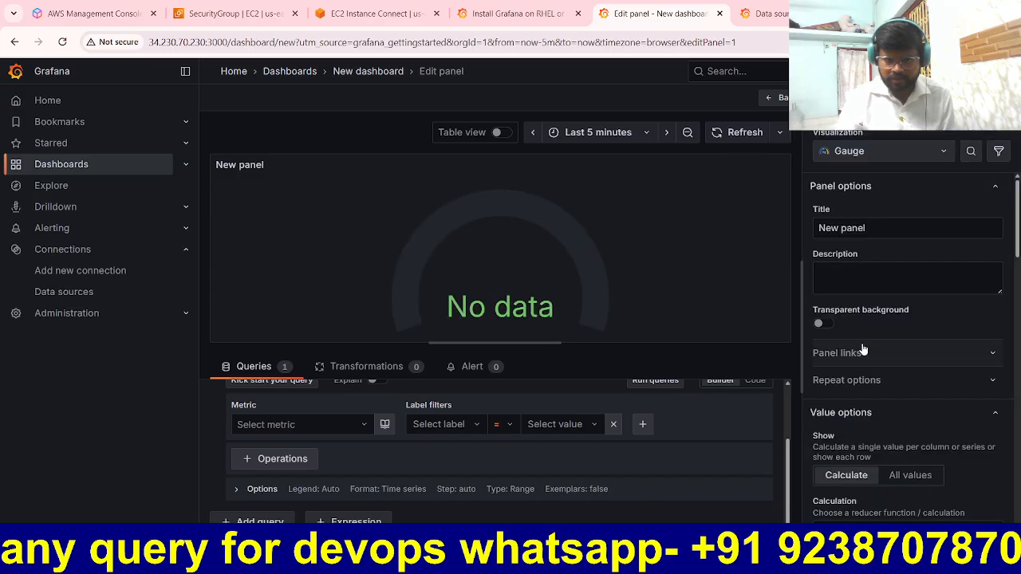
pyautogui.click(941, 153)
pyautogui.click(859, 427)
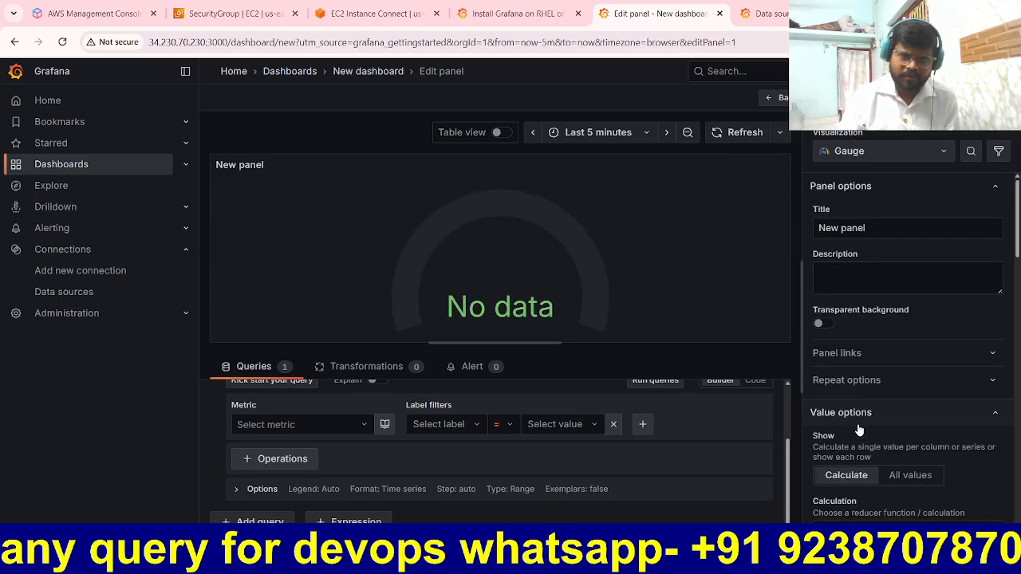
pyautogui.click(944, 154)
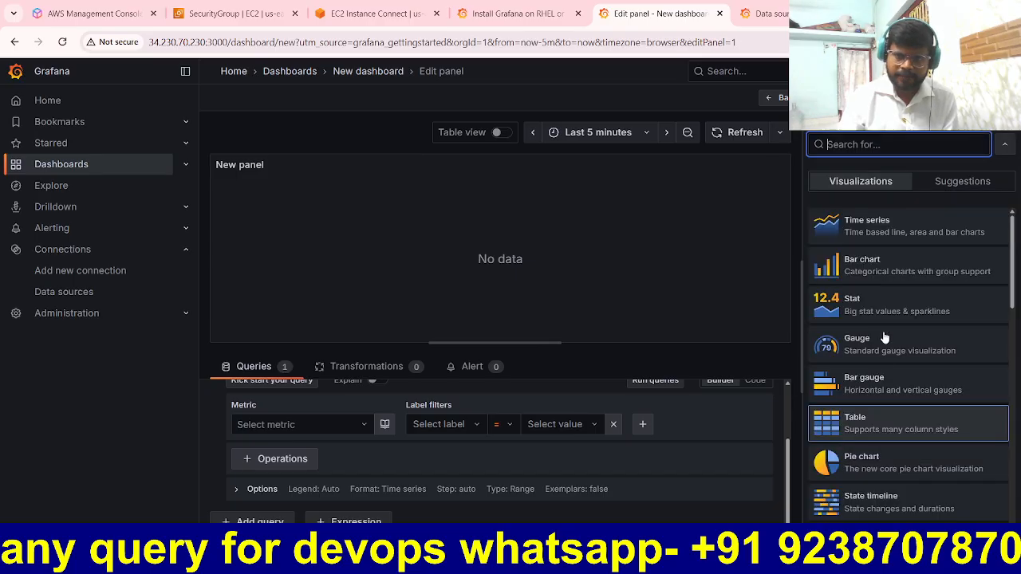
pyautogui.click(872, 459)
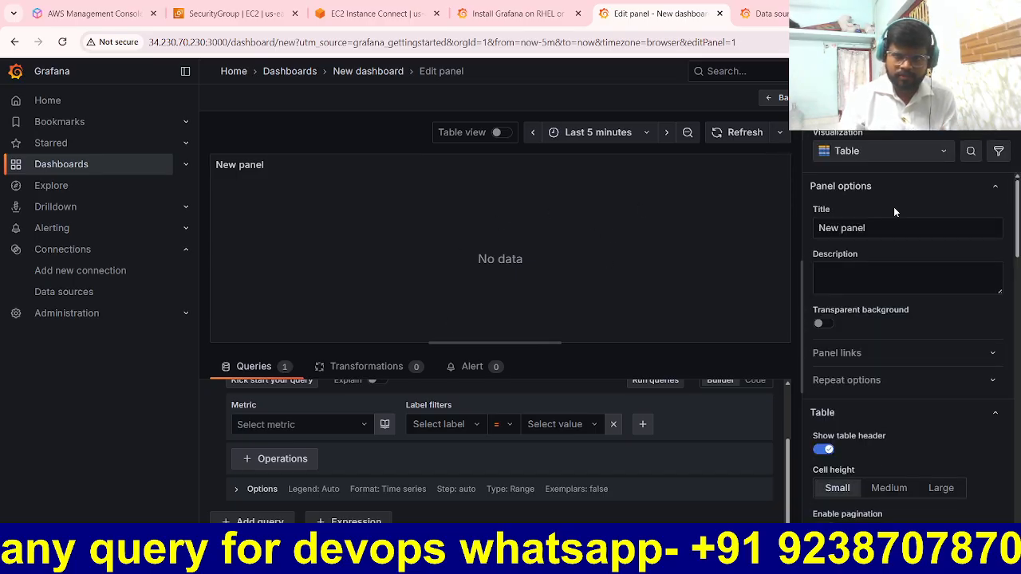
pyautogui.click(942, 149)
pyautogui.click(867, 226)
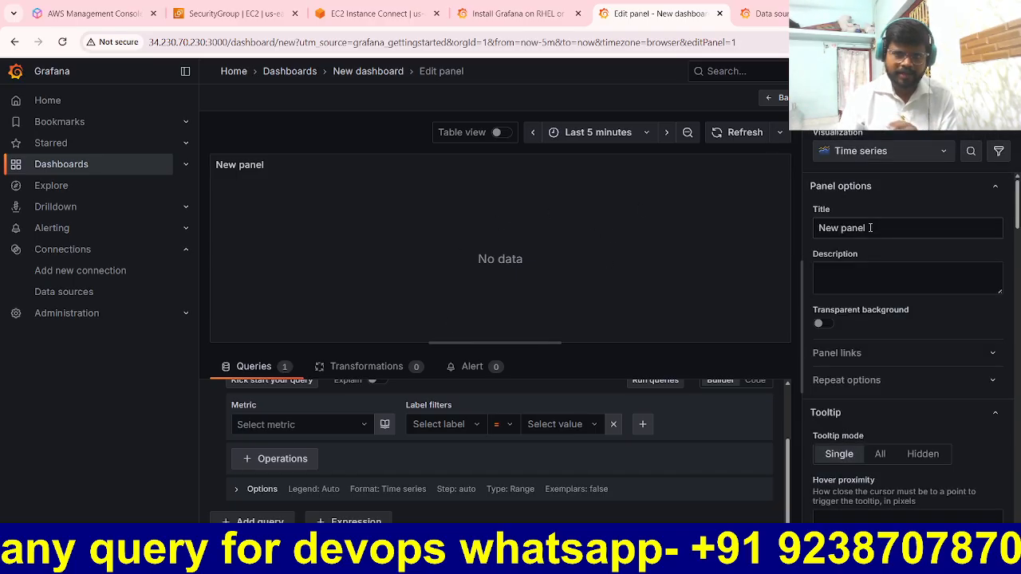
# - Change the panel's visualization to Gauge and review its value, orientation, threshold and text size options
pyautogui.click(878, 151)
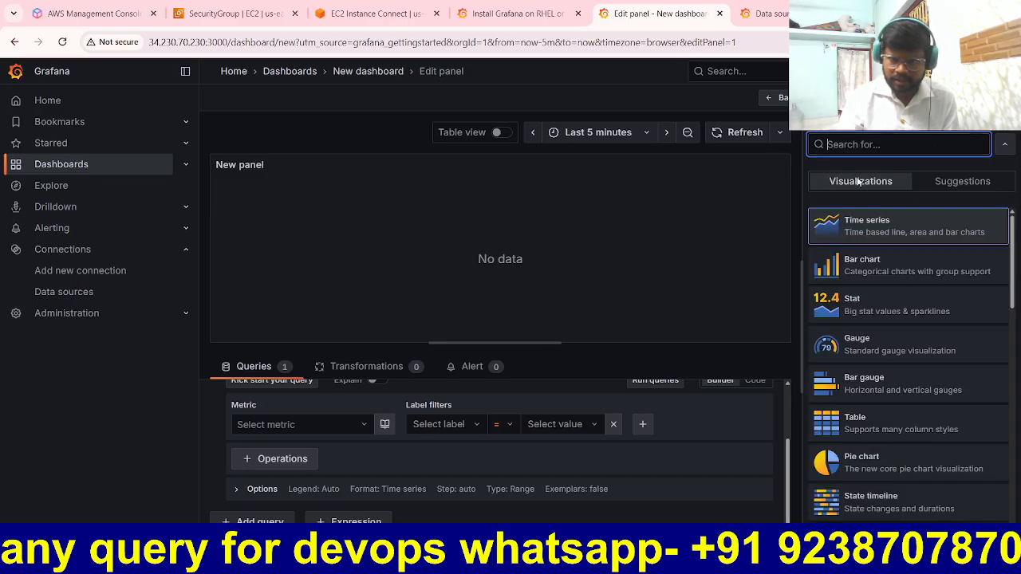
pyautogui.click(866, 349)
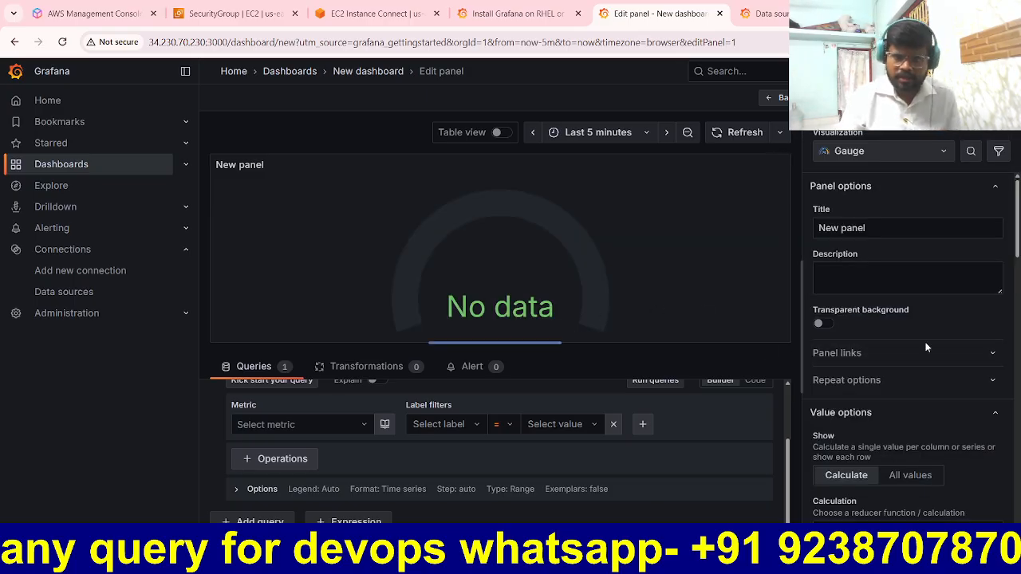
pyautogui.scroll(-1, 927, 333)
pyautogui.scroll(-1, 926, 329)
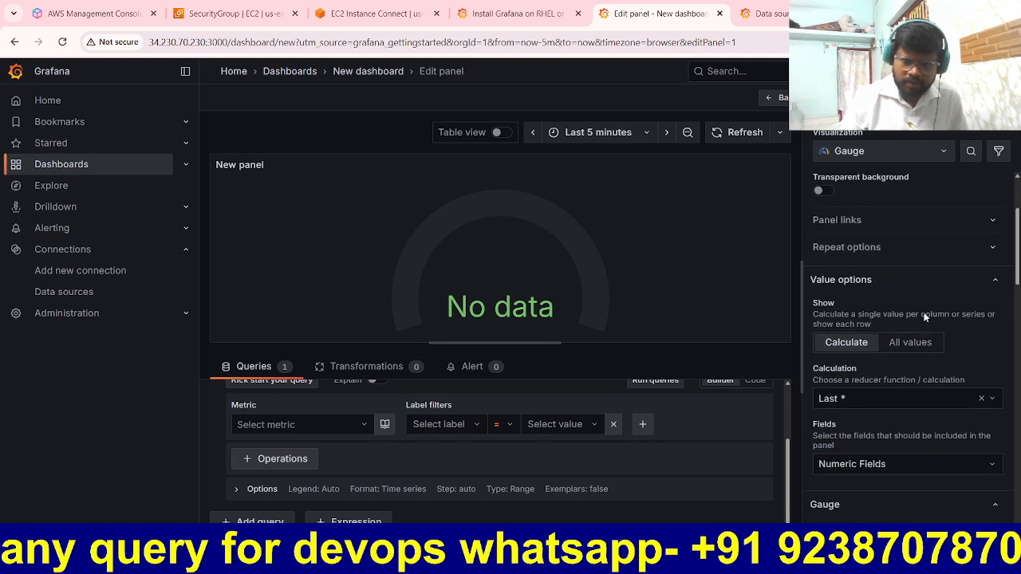
pyautogui.scroll(-5, 941, 400)
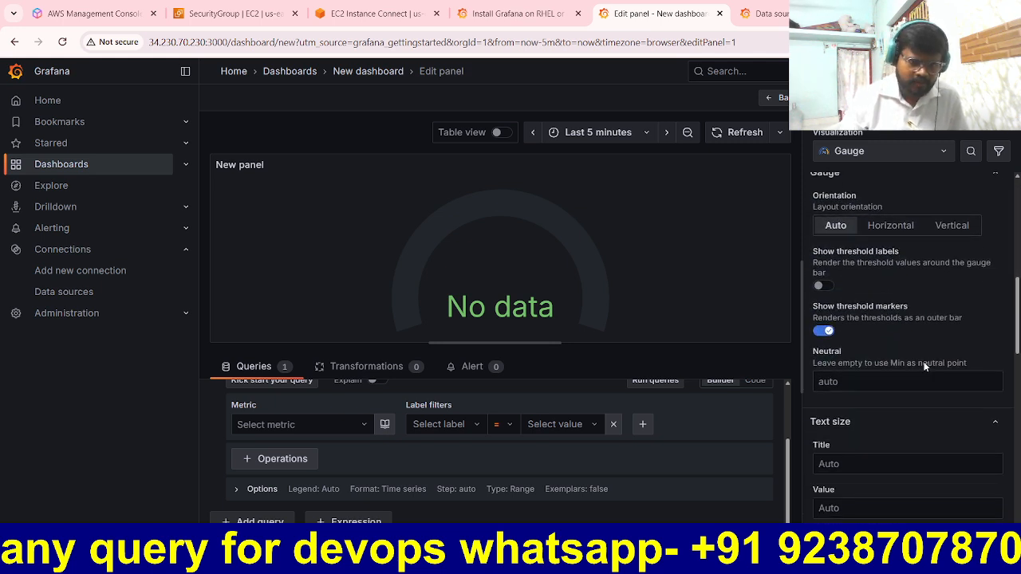
# - Switch to the Prometheus setup PDF and read its instructions on the metrics browser and customizing the visualization
pyautogui.scroll(-4, 925, 365)
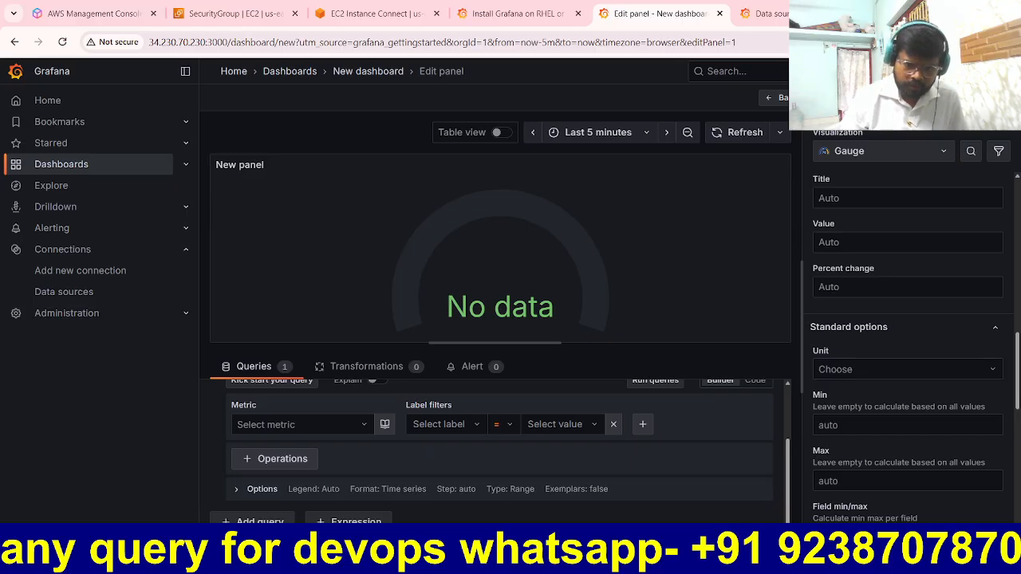
pyautogui.hotkey('alt', 'Tab')
pyautogui.scroll(-1, 550, 405)
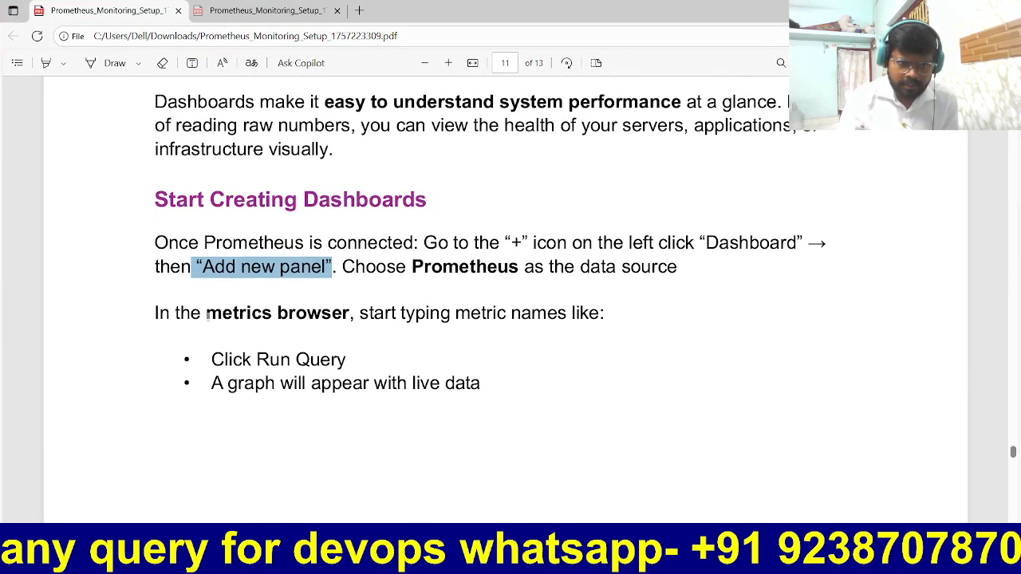
pyautogui.moveTo(155, 314); pyautogui.dragTo(604, 311)
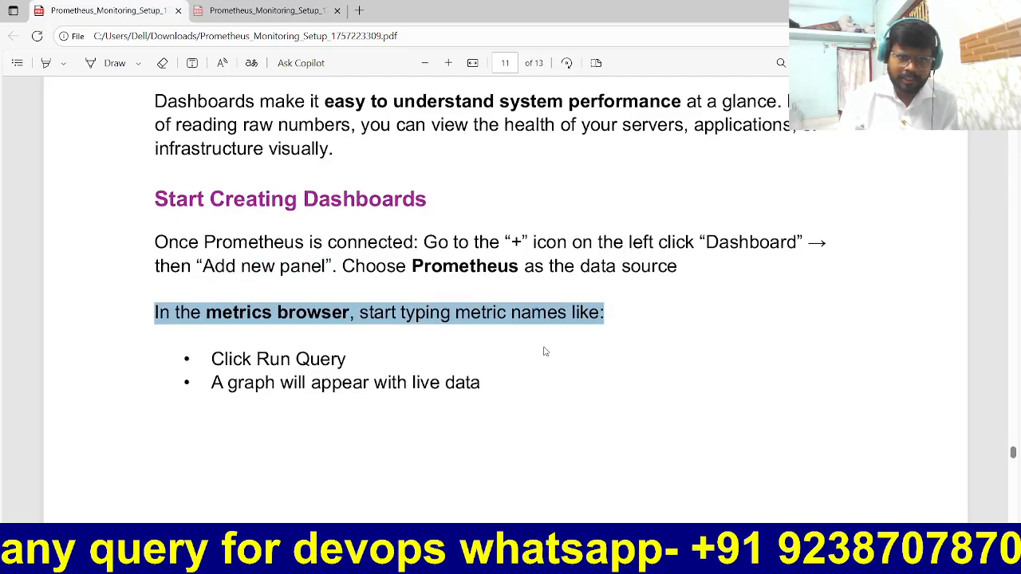
pyautogui.scroll(-6, 542, 347)
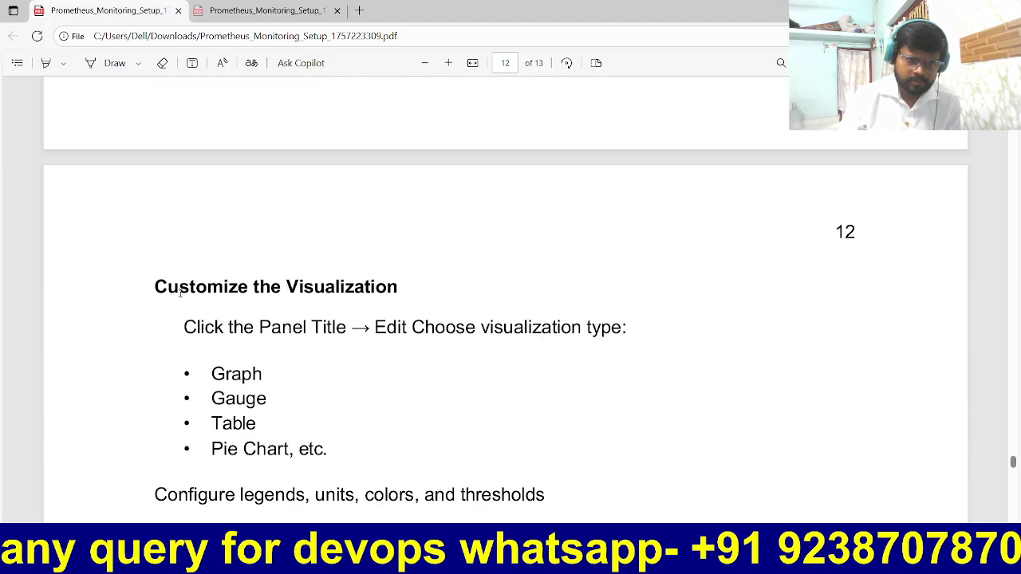
pyautogui.moveTo(156, 289); pyautogui.dragTo(397, 289)
pyautogui.moveTo(350, 329); pyautogui.dragTo(676, 327)
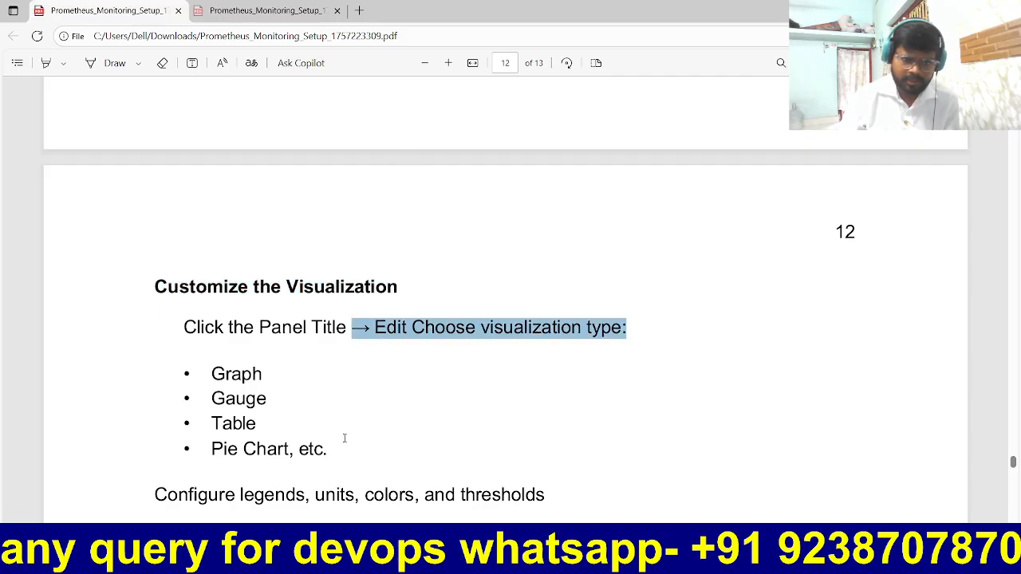
pyautogui.click(469, 360)
pyautogui.scroll(-3, 415, 372)
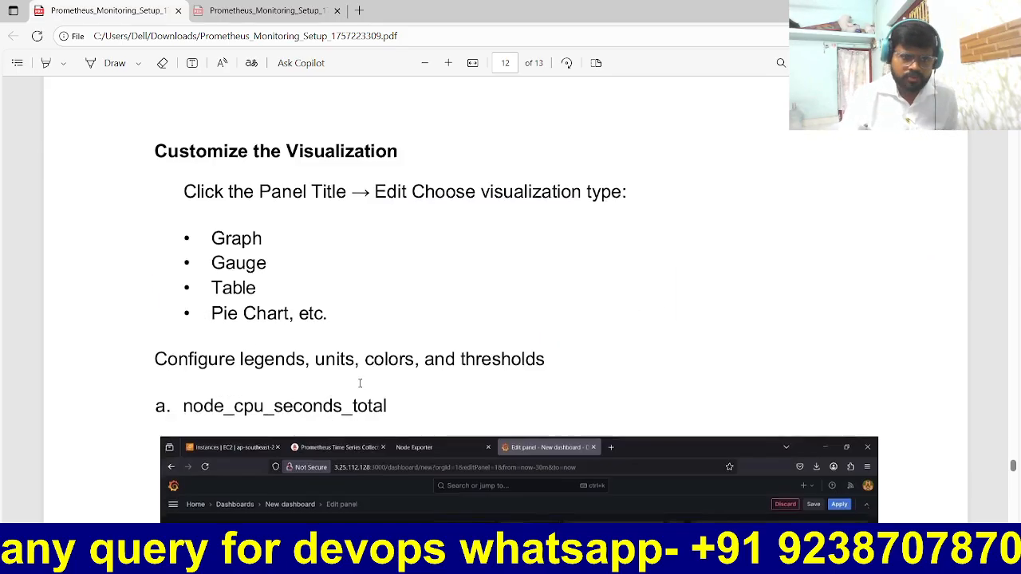
pyautogui.moveTo(177, 297); pyautogui.dragTo(570, 317)
pyautogui.click(621, 331)
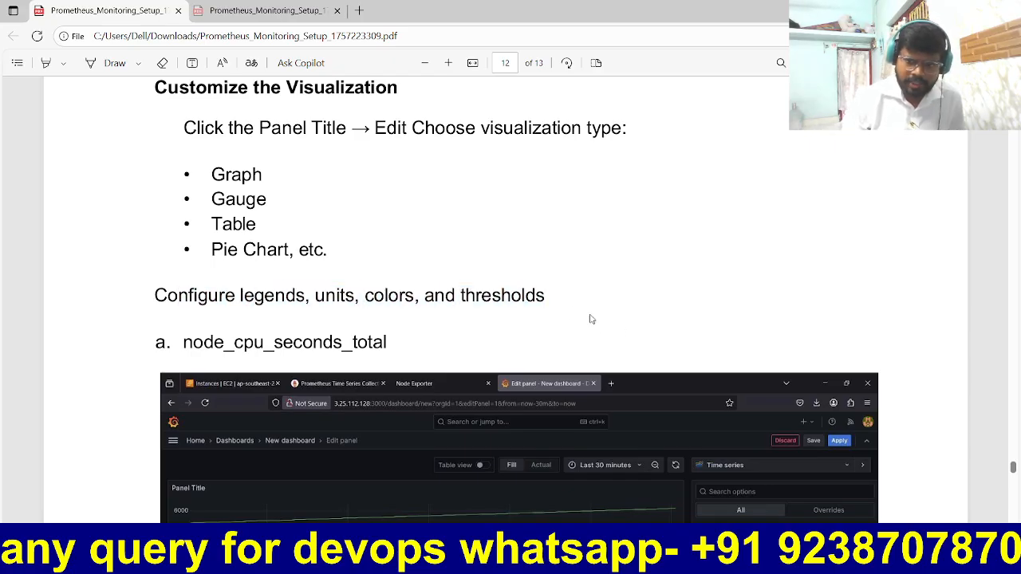
# - Read the guide's node_cpu_seconds_total and node_memory_MemAvailable_bytes panel examples and dashboard saving steps, and return to Grafana
pyautogui.scroll(-3, 558, 306)
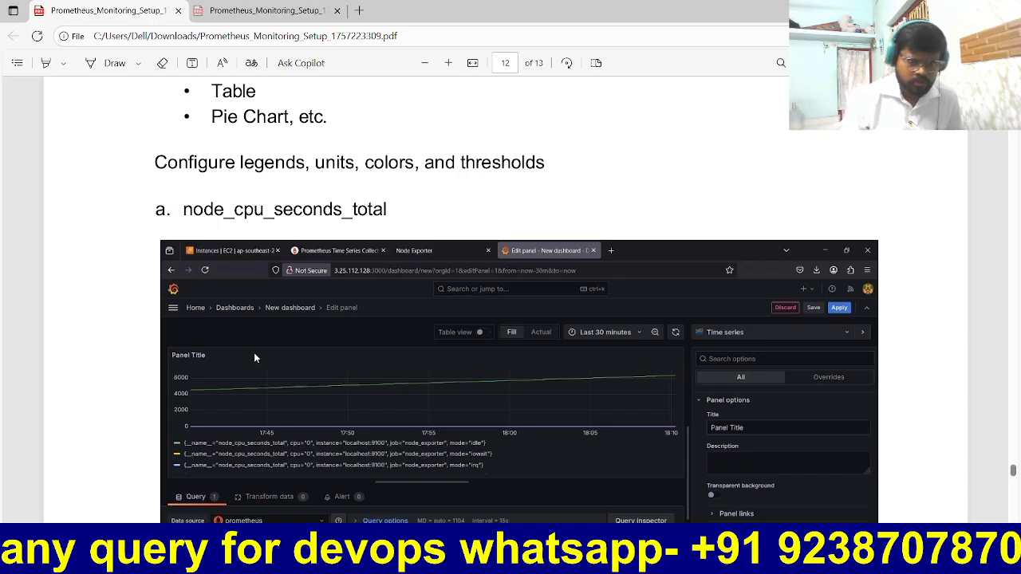
pyautogui.scroll(-2, 440, 369)
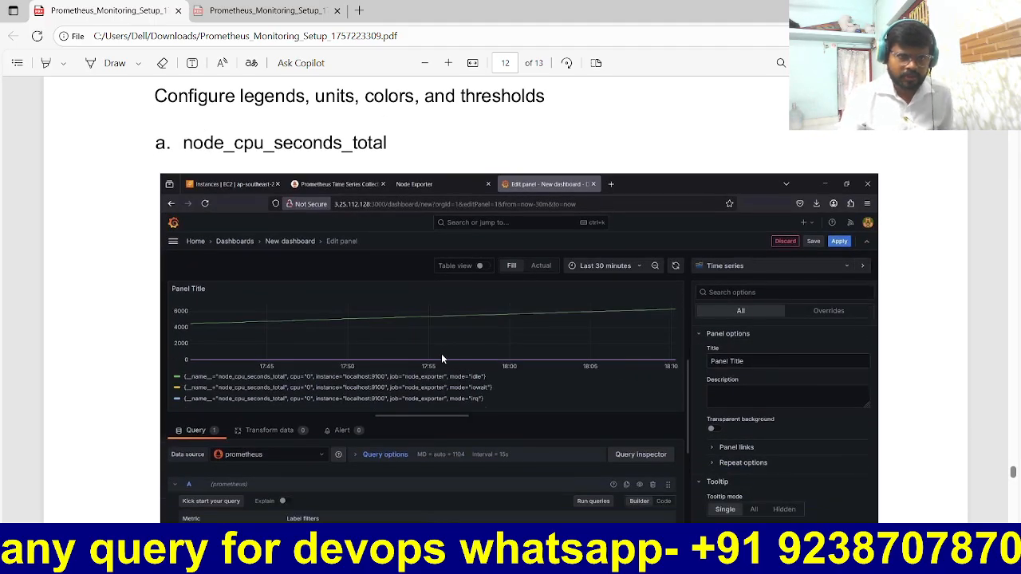
pyautogui.scroll(-6, 435, 351)
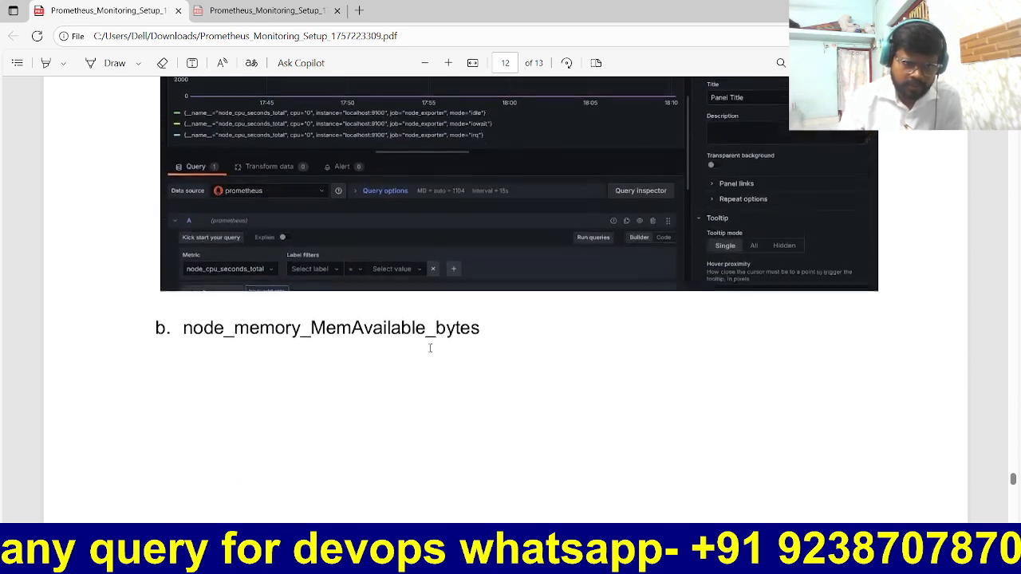
pyautogui.scroll(-15, 429, 348)
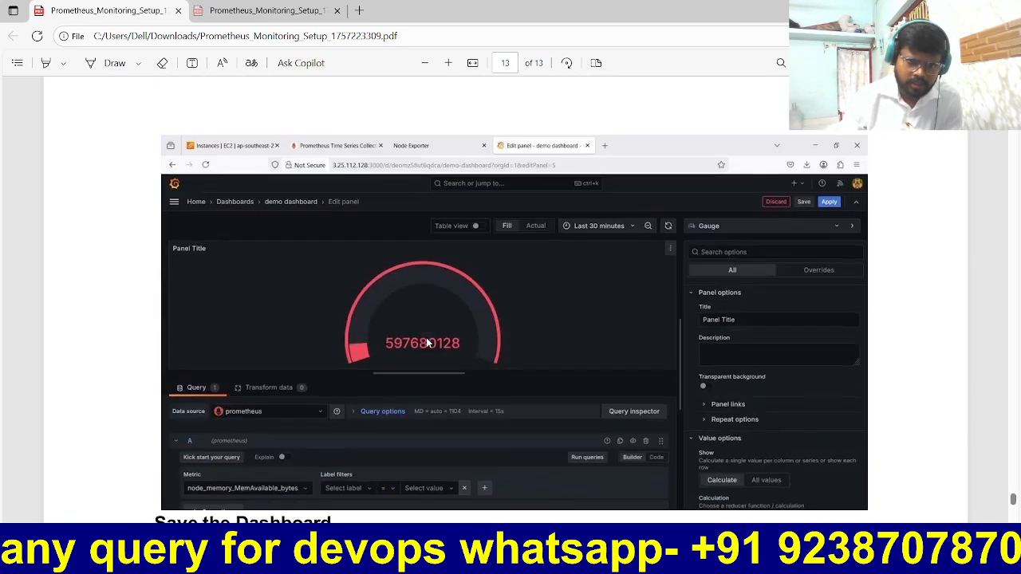
pyautogui.scroll(-6, 361, 381)
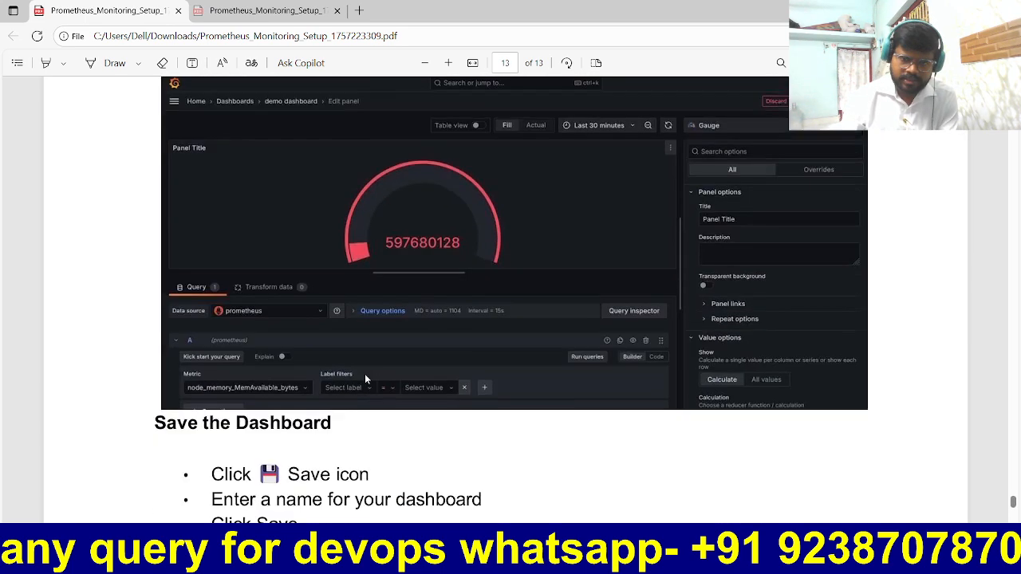
pyautogui.scroll(-1, 366, 375)
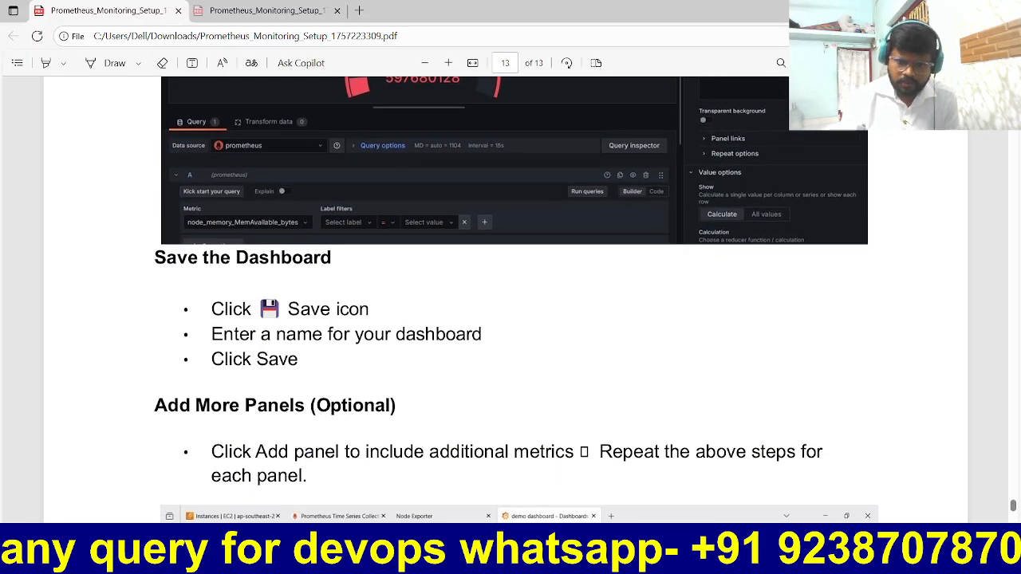
pyautogui.hotkey('alt', 'Tab')
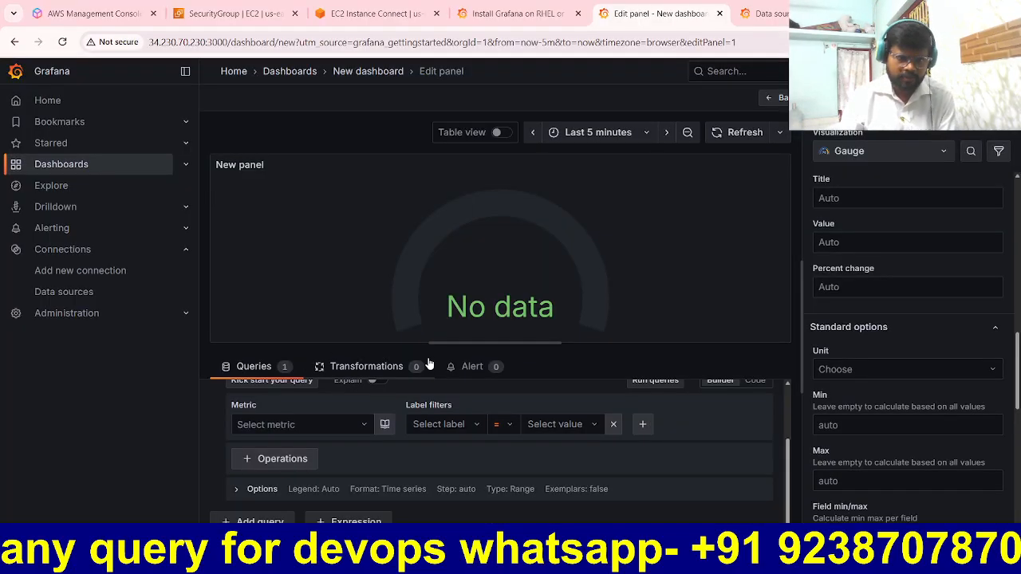
# - Browse the available metrics and choose go_gc_duration_seconds for the panel's query
pyautogui.click(363, 425)
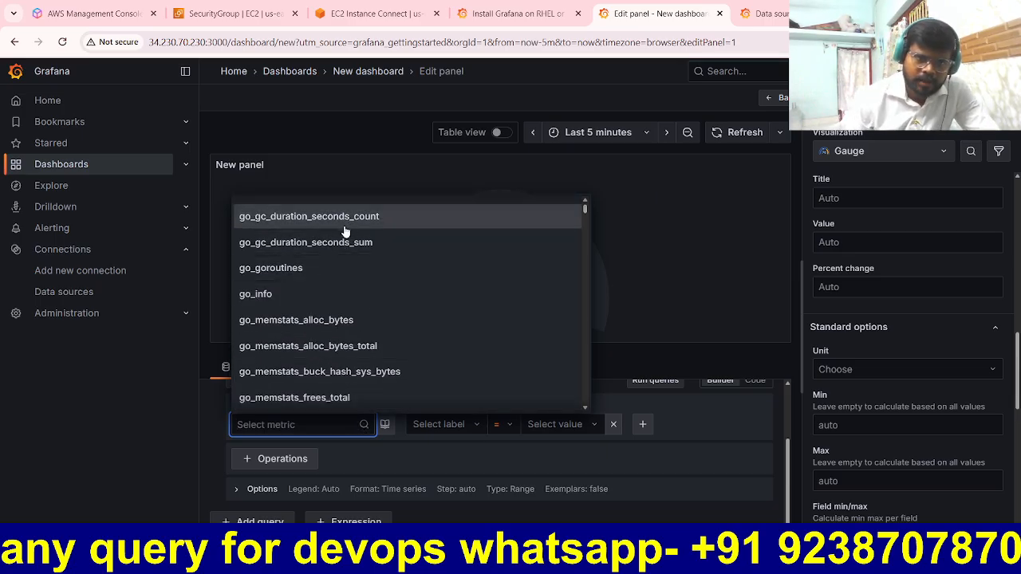
pyautogui.scroll(-6, 359, 331)
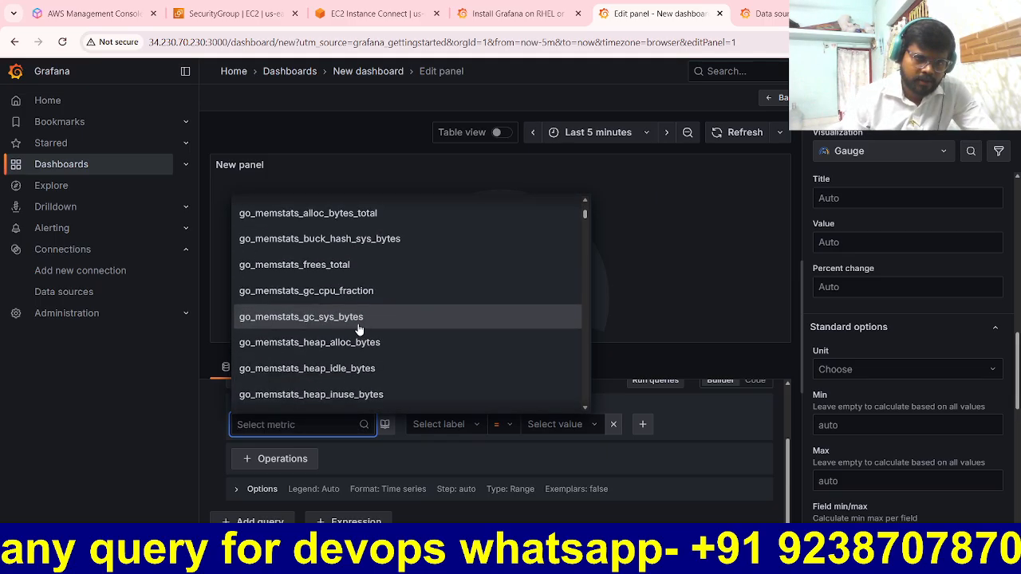
pyautogui.scroll(6, 367, 353)
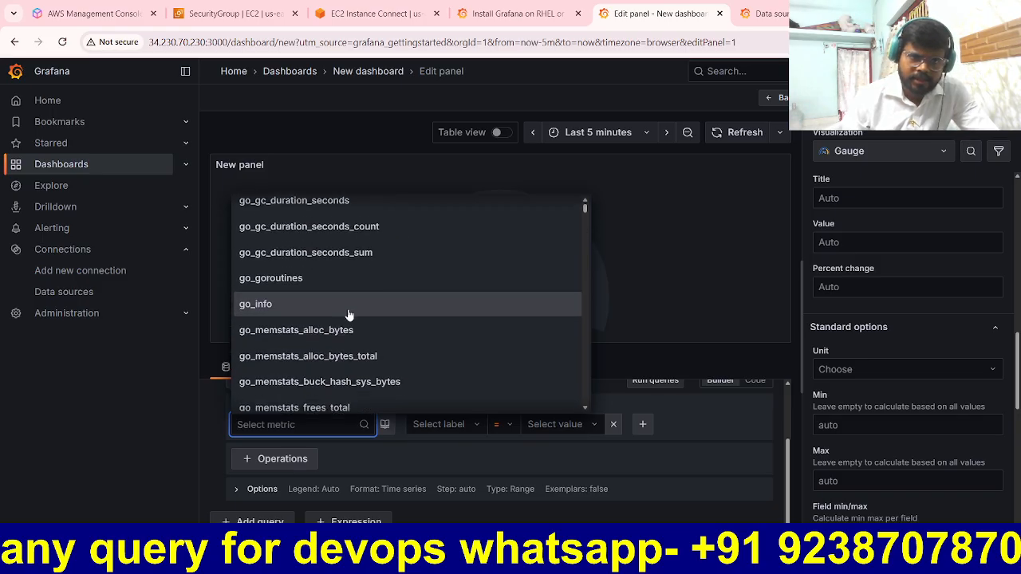
pyautogui.click(311, 217)
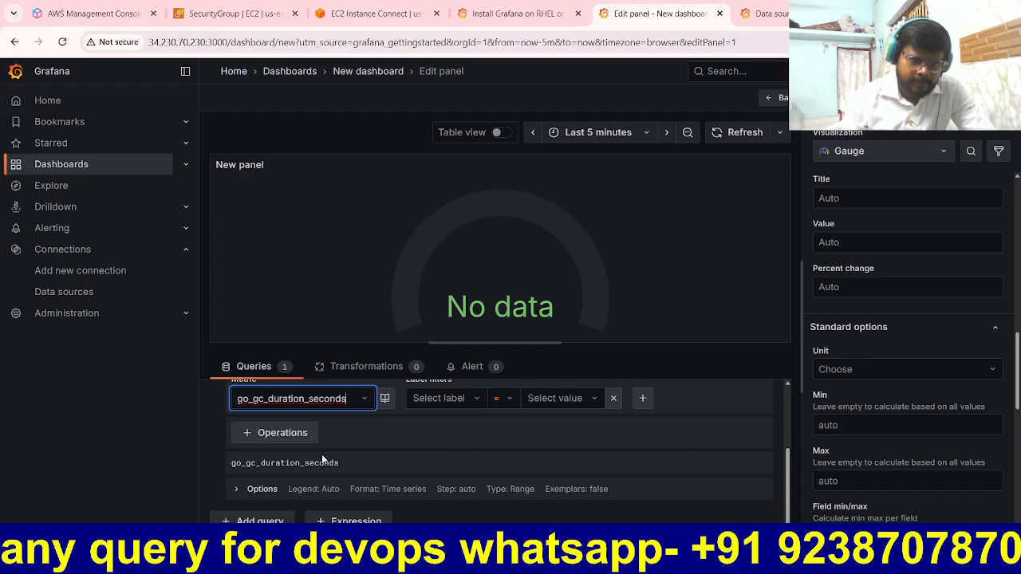
# - Examine the operation categories and the label and value filter choices offered for the query, adding none of them
pyautogui.click(292, 440)
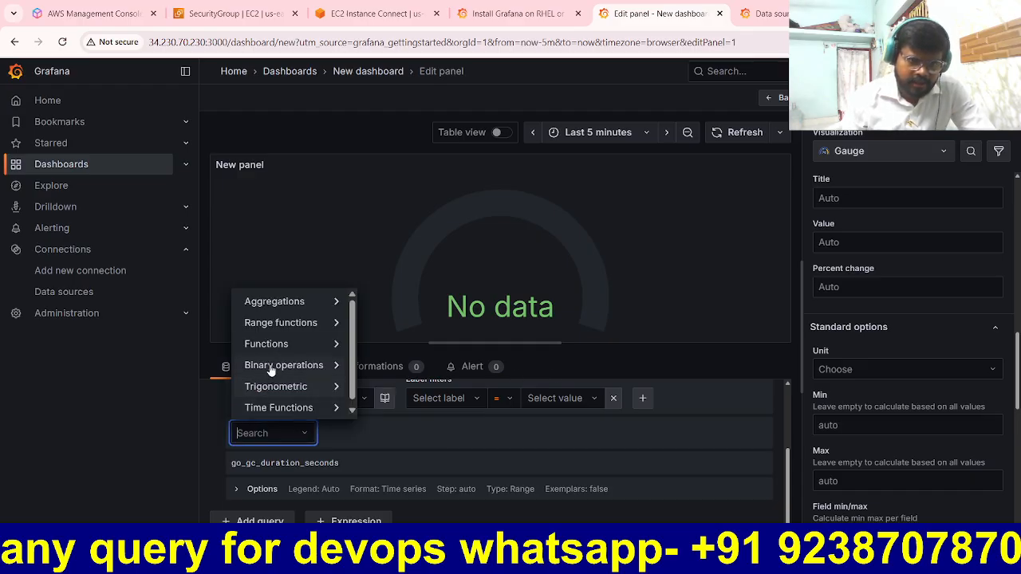
pyautogui.click(303, 271)
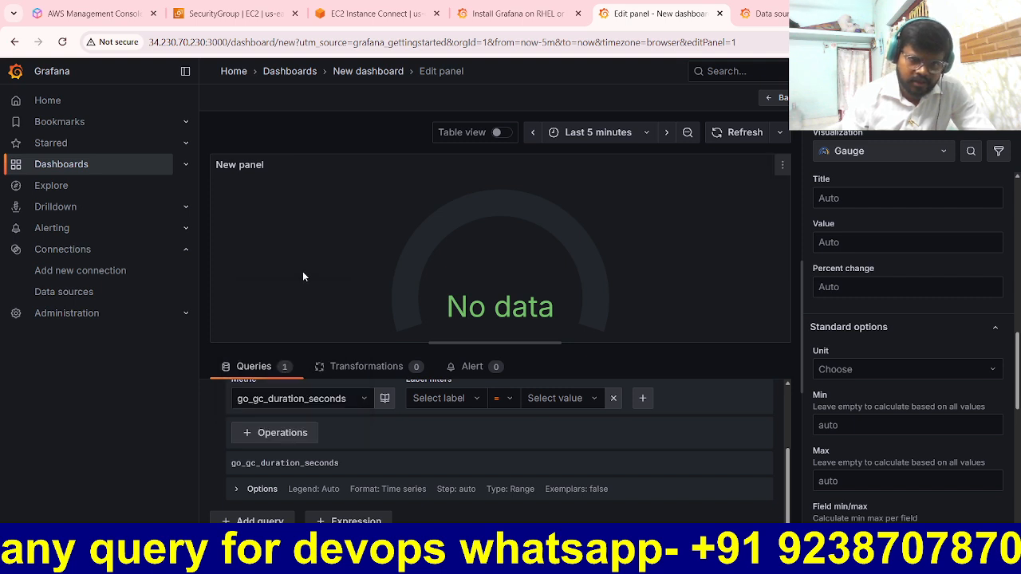
pyautogui.click(479, 402)
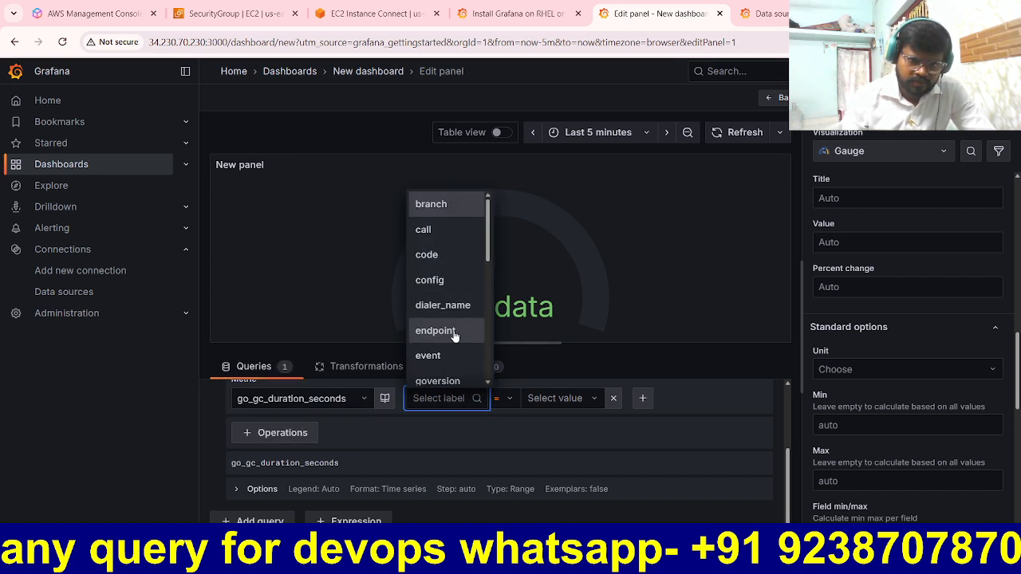
pyautogui.click(381, 309)
pyautogui.click(594, 402)
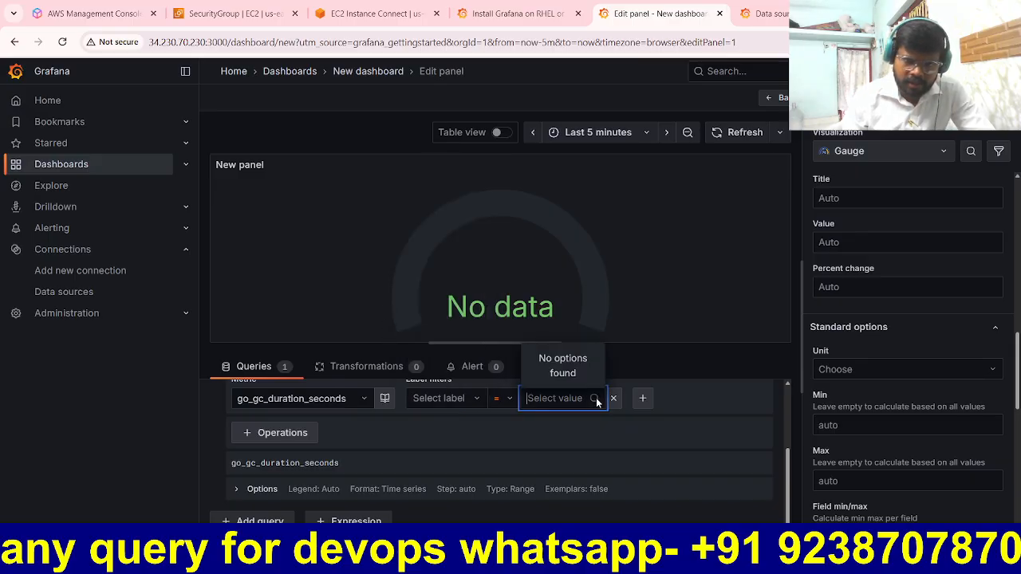
pyautogui.click(675, 301)
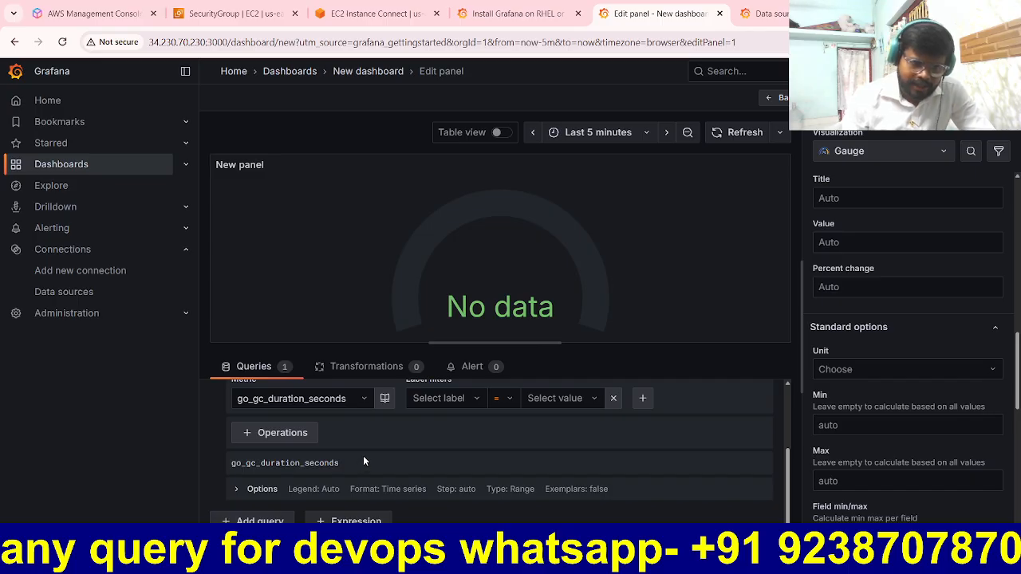
pyautogui.click(302, 439)
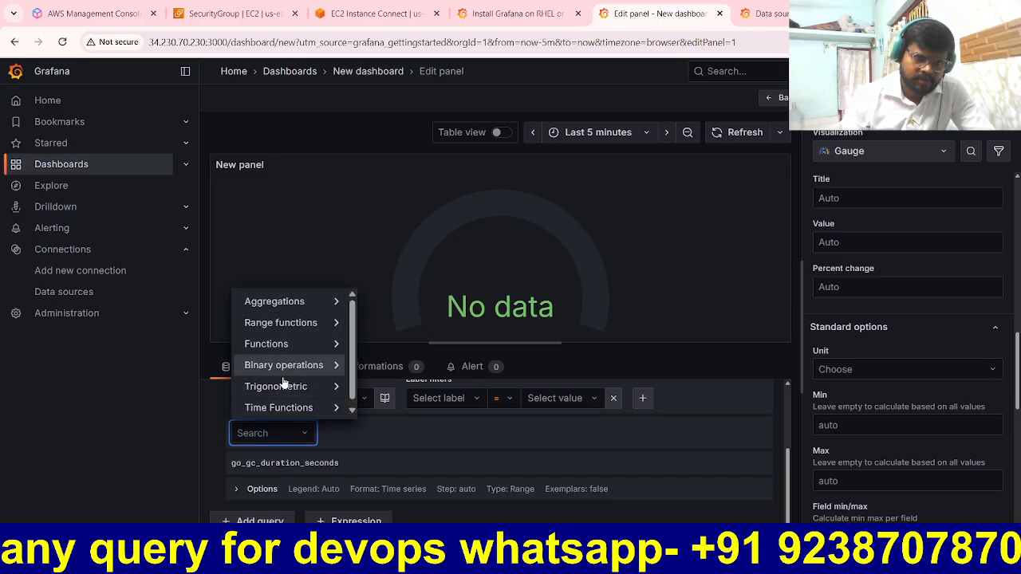
pyautogui.click(298, 257)
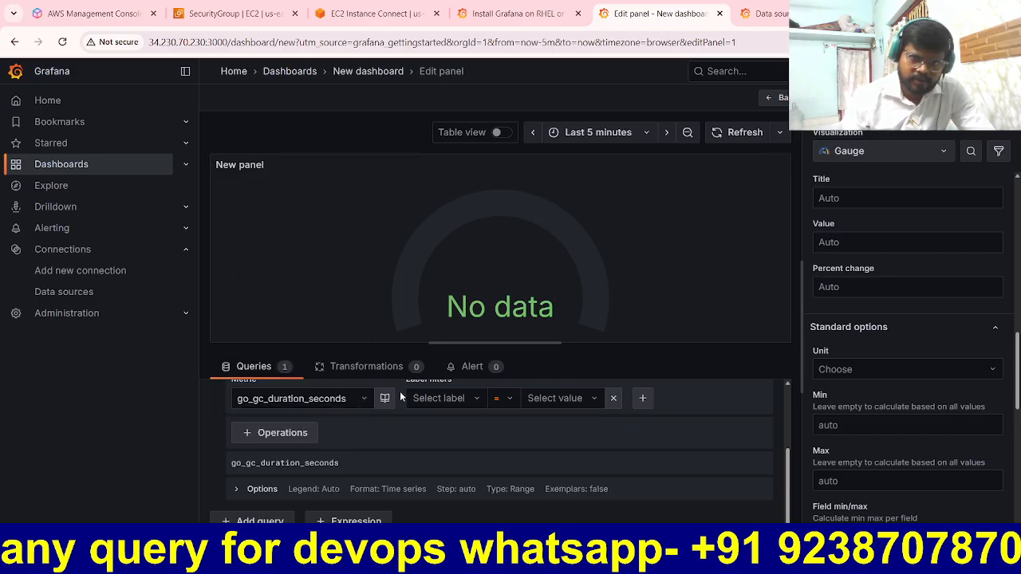
# - Change the query's metric to go_gc_duration_seconds_sum
pyautogui.click(339, 399)
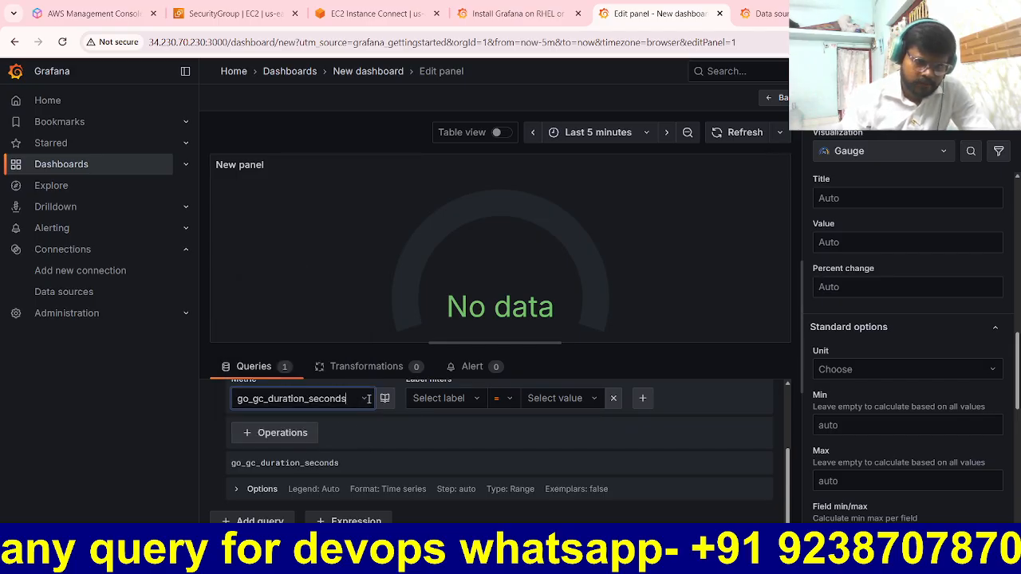
pyautogui.scroll(-1, 327, 320)
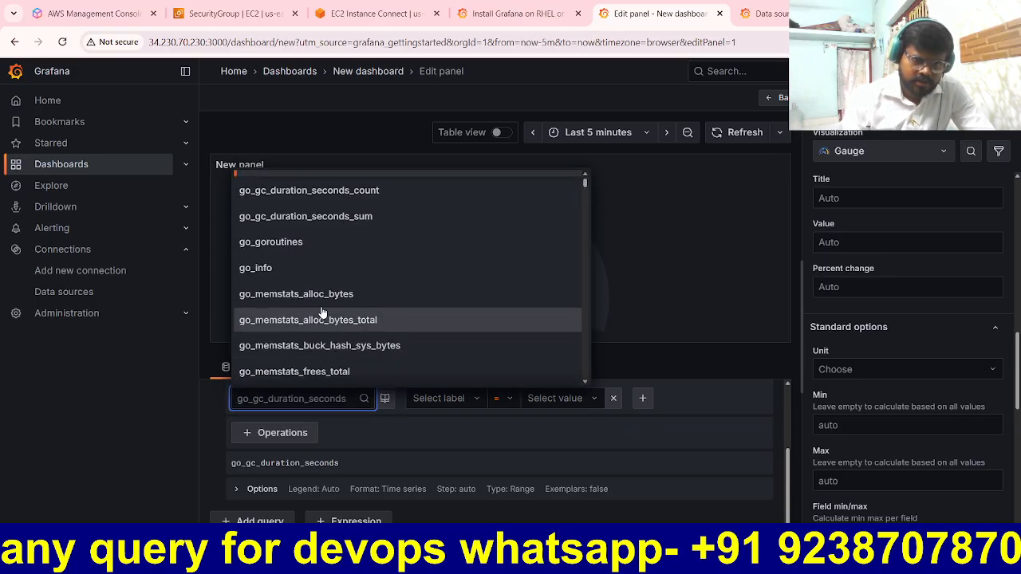
pyautogui.click(333, 223)
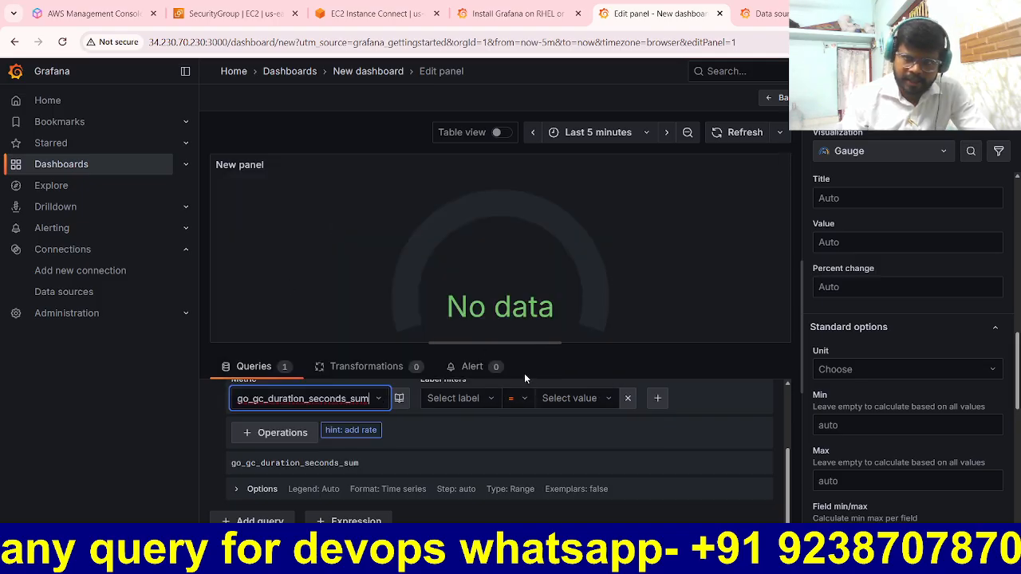
# - Look over the gauge's standard options and change the panel's visualization to Stat
pyautogui.scroll(-5, 931, 297)
pyautogui.scroll(4, 932, 298)
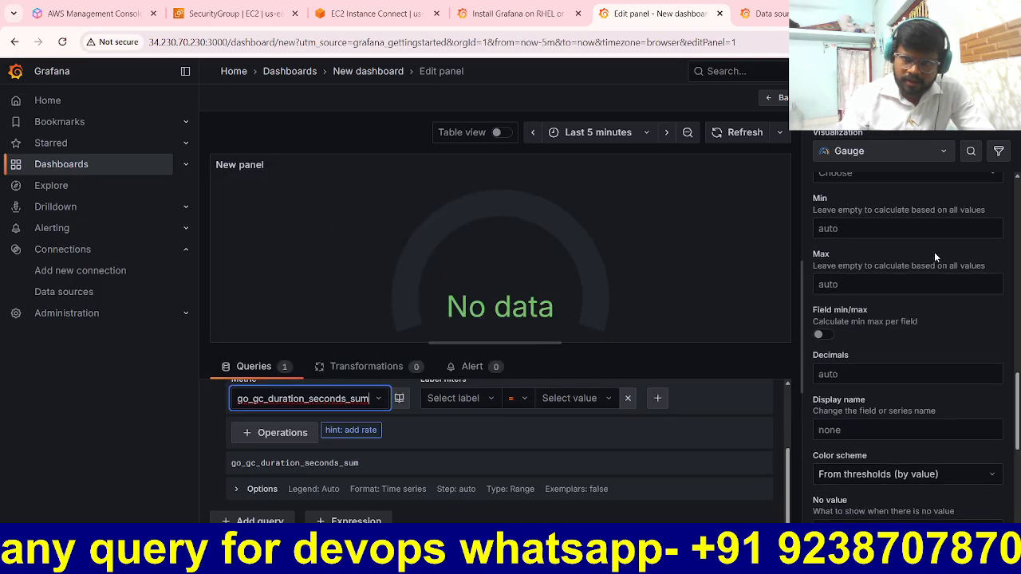
pyautogui.click(935, 151)
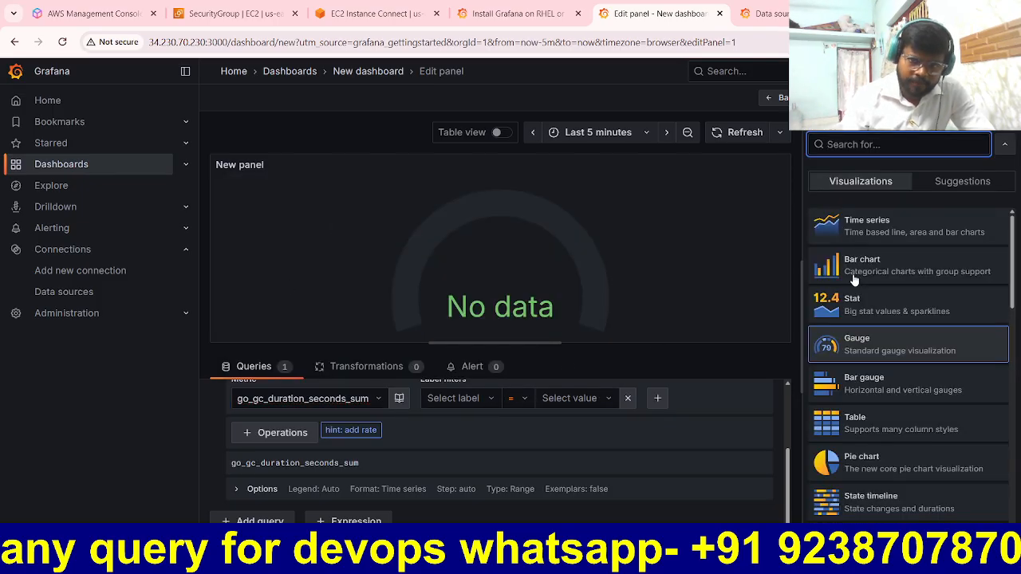
pyautogui.click(877, 305)
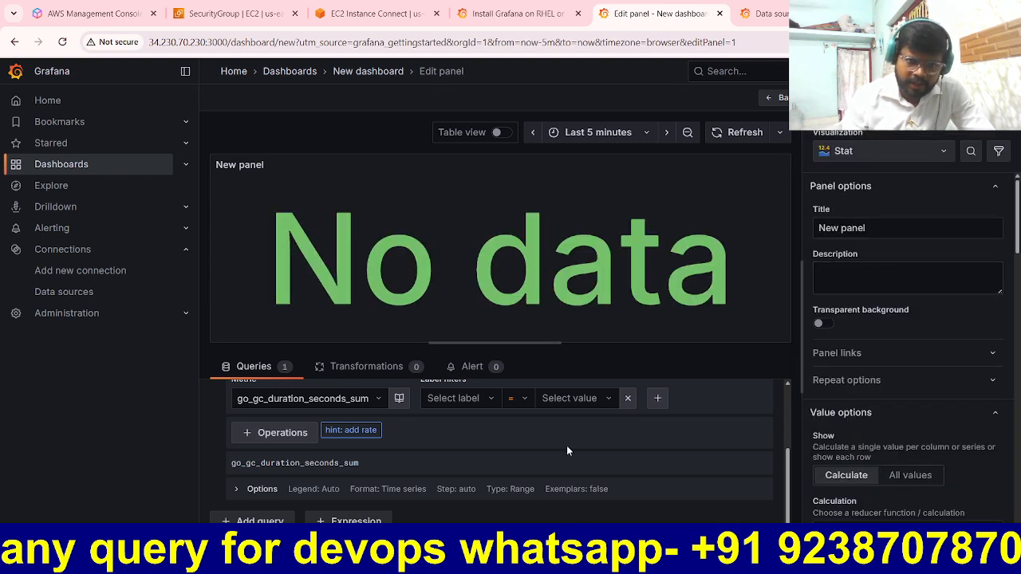
# - Look through the visualization types and change the panel's visualization to Dashboard list
pyautogui.click(929, 155)
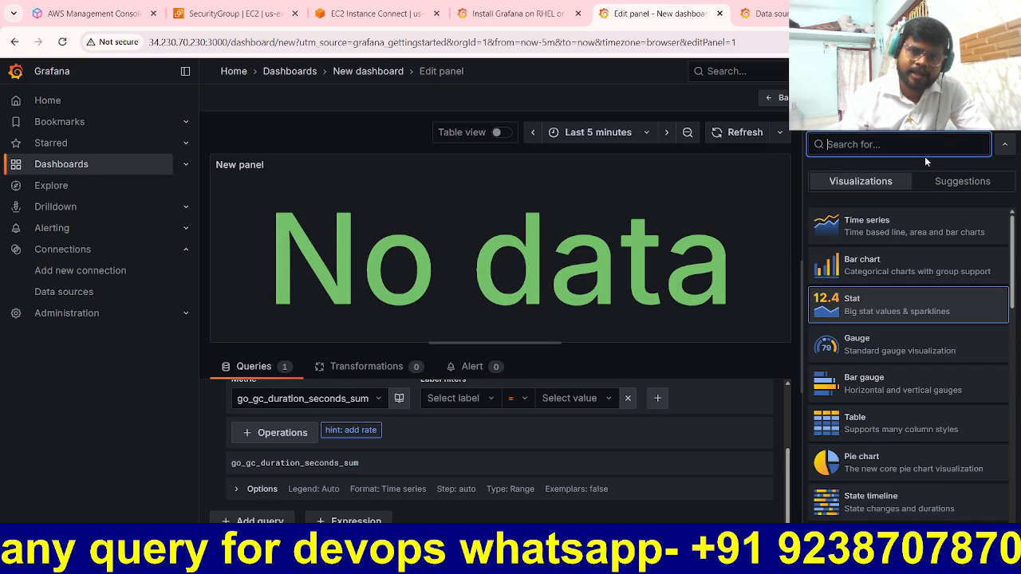
pyautogui.scroll(-5, 885, 398)
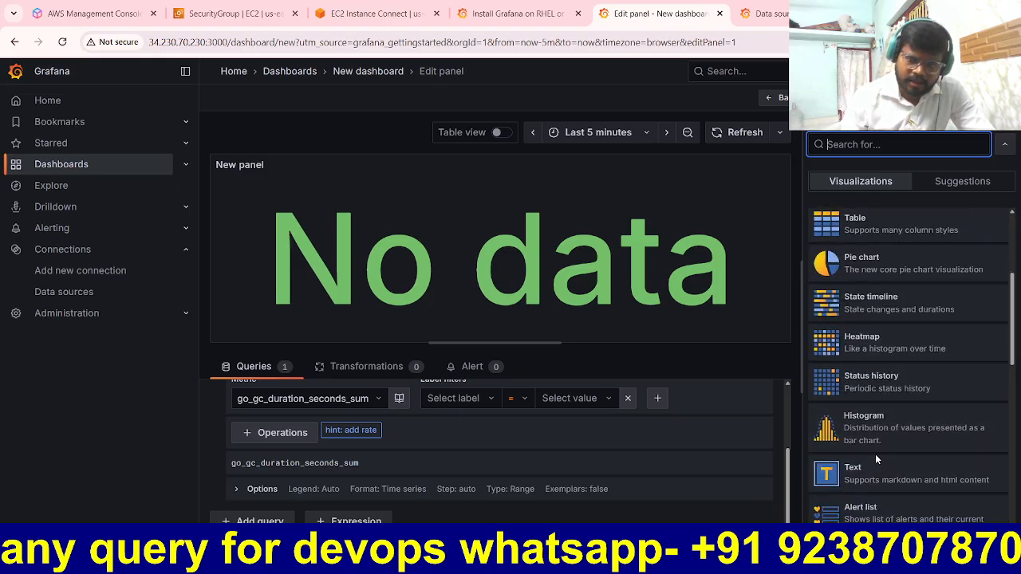
pyautogui.scroll(-1, 886, 471)
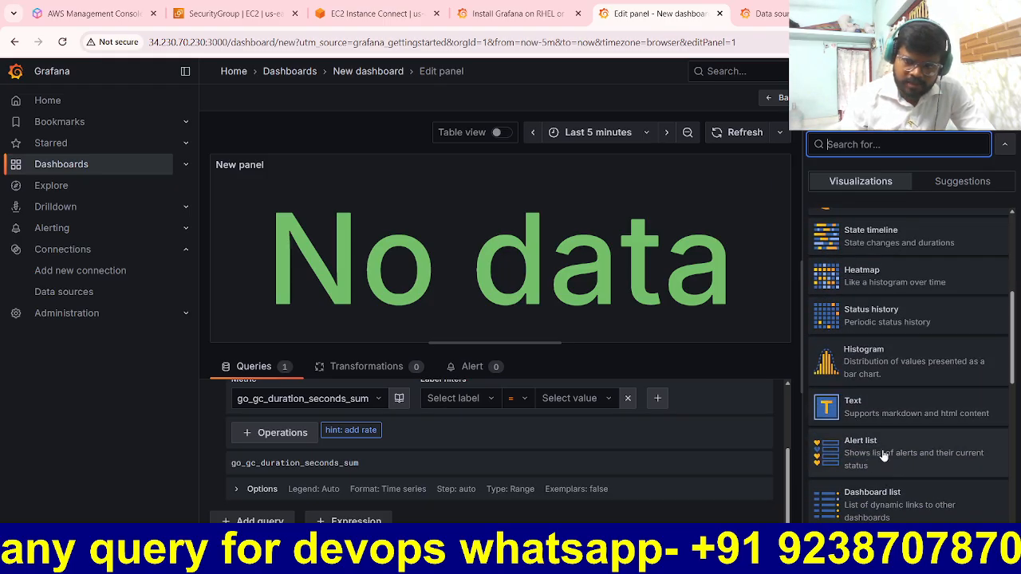
pyautogui.click(877, 498)
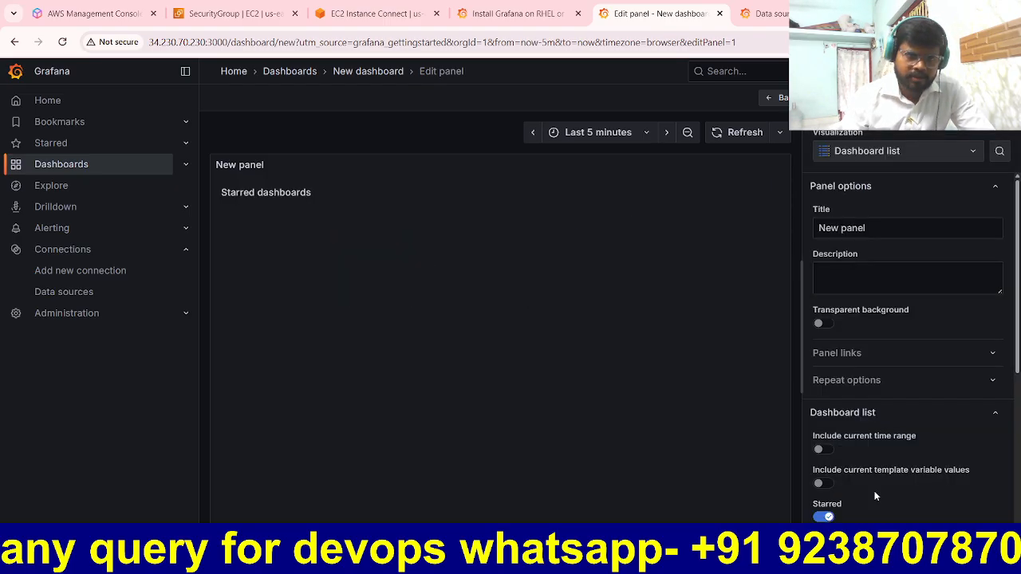
# - Change the panel's visualization back to Stat and shrink the preview to give the query editor more height
pyautogui.click(952, 153)
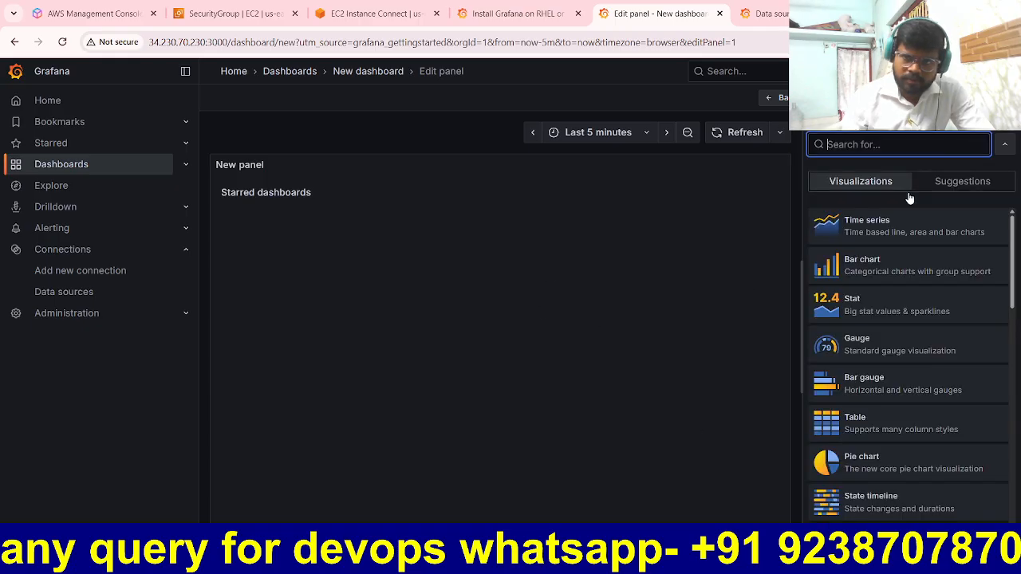
pyautogui.click(857, 304)
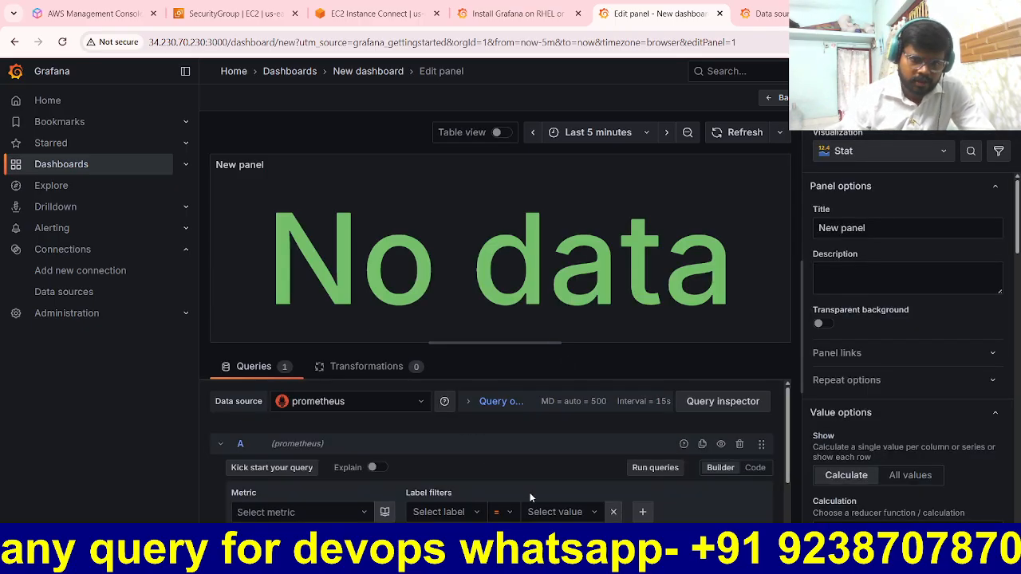
pyautogui.scroll(-1, 501, 483)
pyautogui.scroll(-2, 752, 389)
pyautogui.scroll(2, 752, 444)
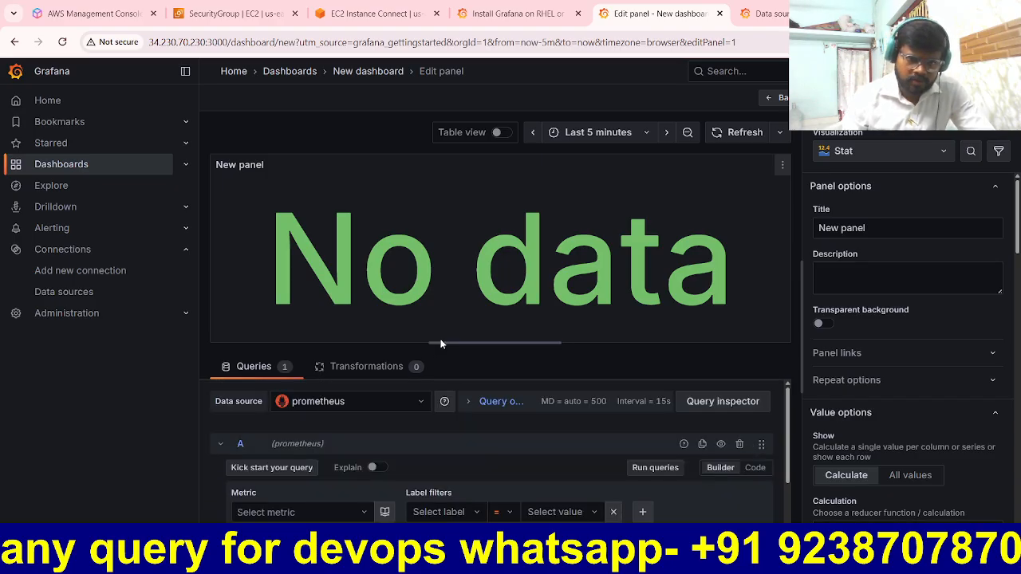
pyautogui.moveTo(438, 344); pyautogui.dragTo(484, 249)
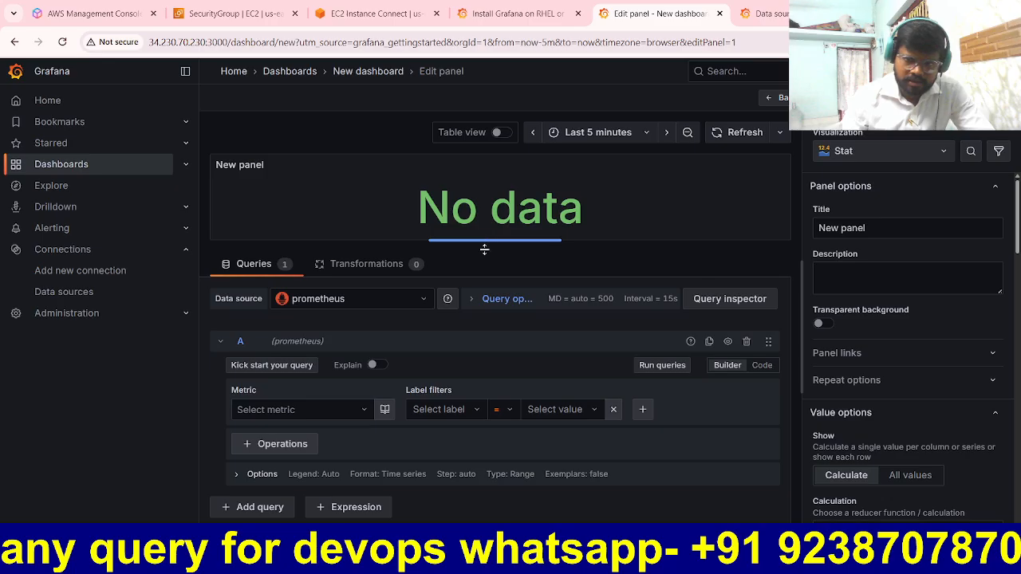
# - View the query inspector, close it, and look over the Stat visualization's value and style options
pyautogui.click(743, 300)
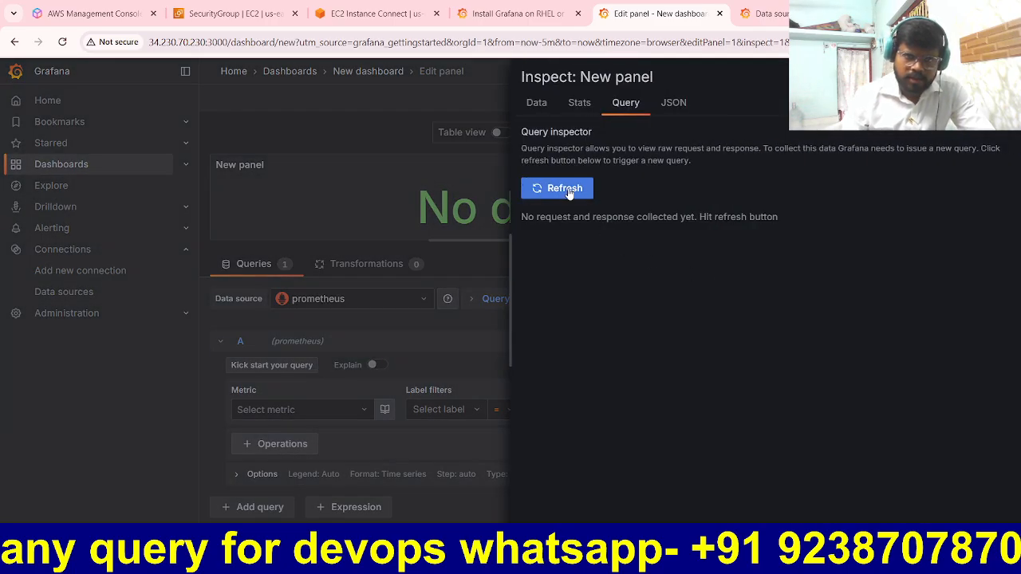
pyautogui.click(431, 139)
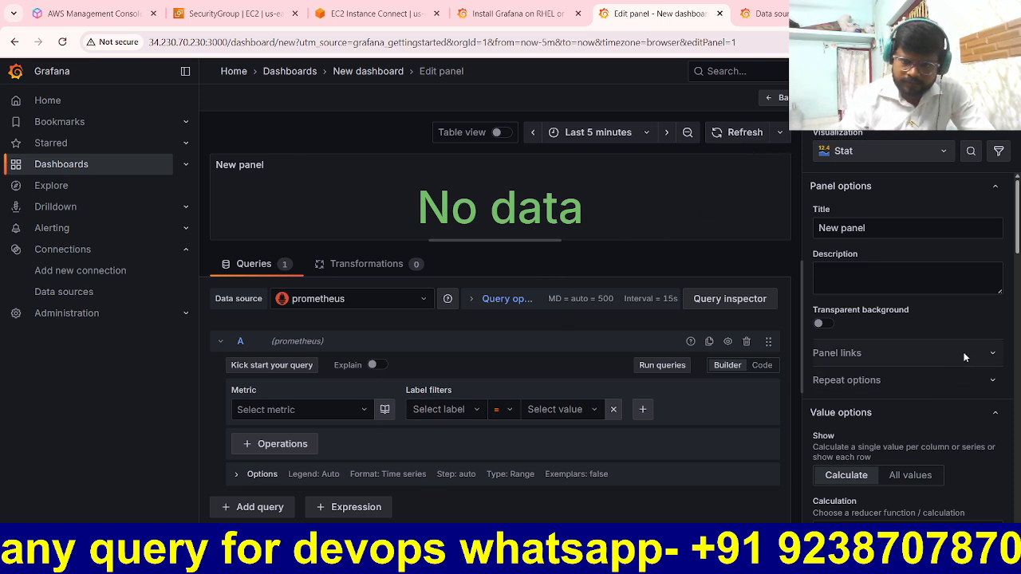
pyautogui.scroll(-5, 919, 488)
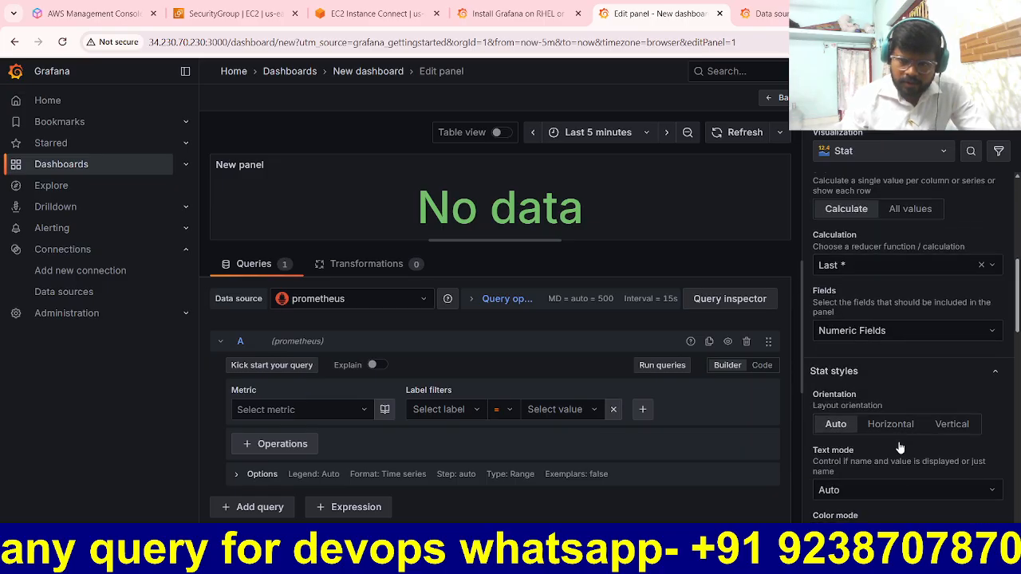
pyautogui.scroll(-2, 901, 434)
pyautogui.scroll(-1, 929, 350)
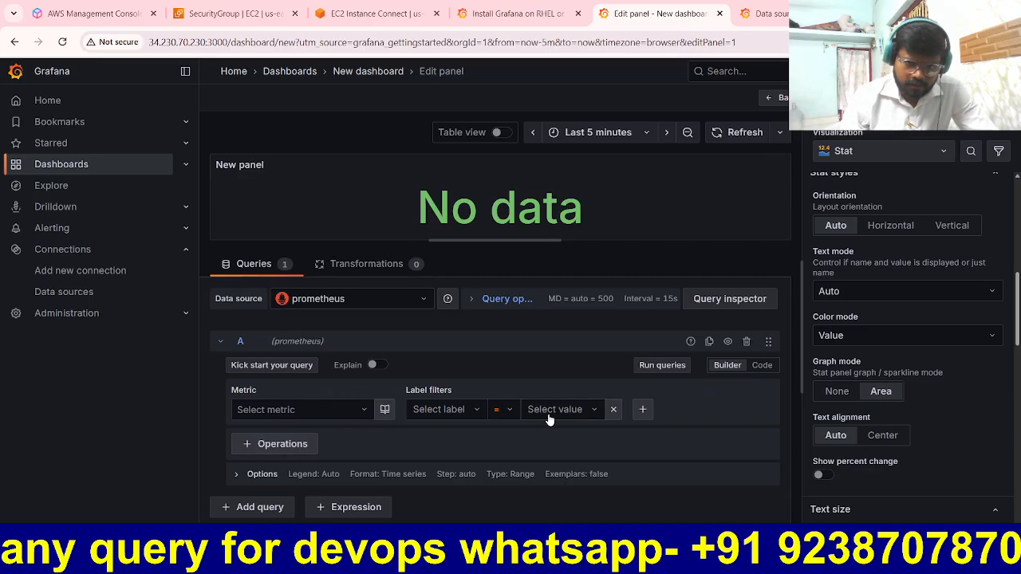
# - Add the label filter job = prometheus to query A and run the query without a metric
pyautogui.click(477, 412)
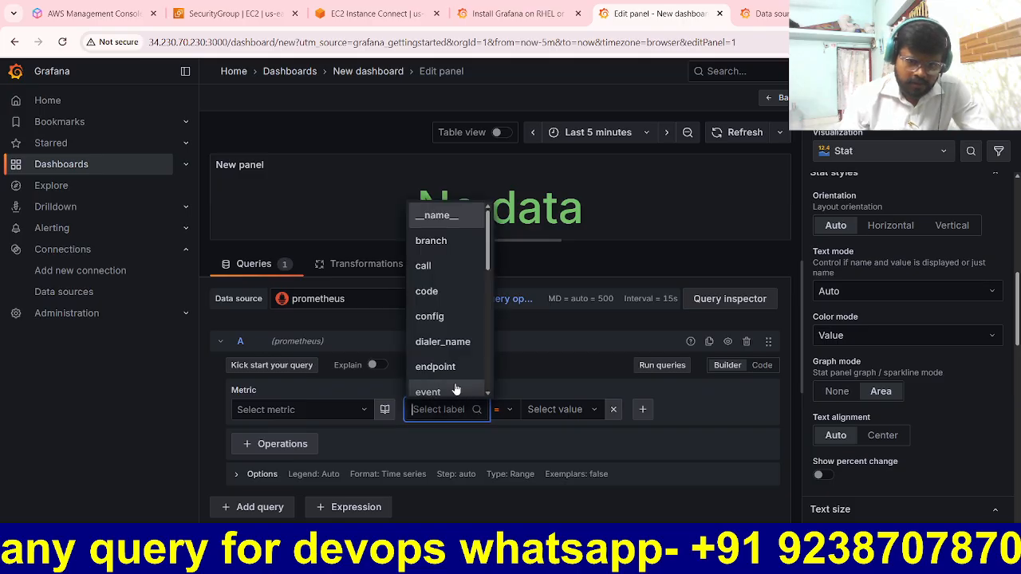
pyautogui.scroll(-3, 447, 343)
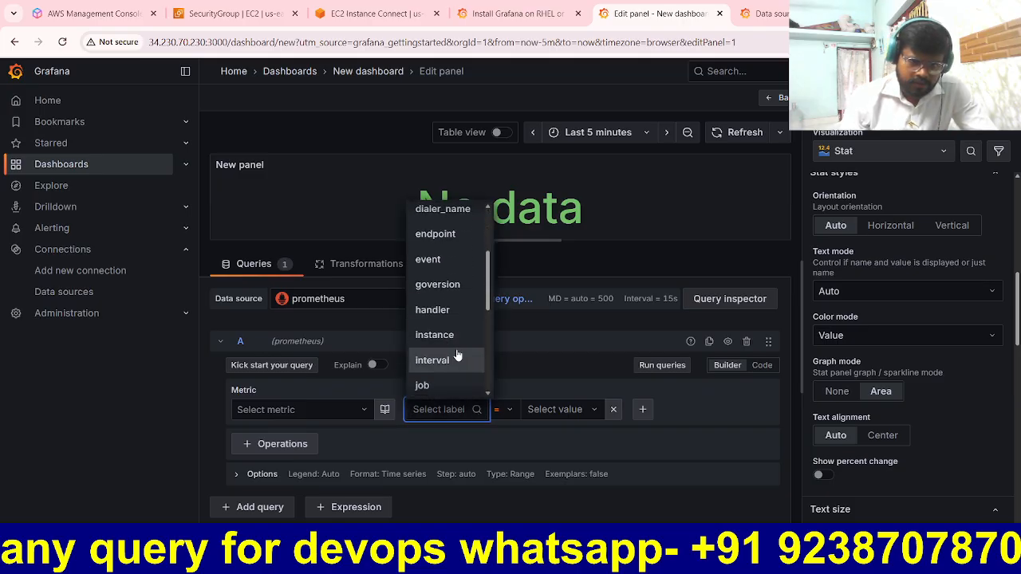
pyautogui.scroll(-1, 456, 356)
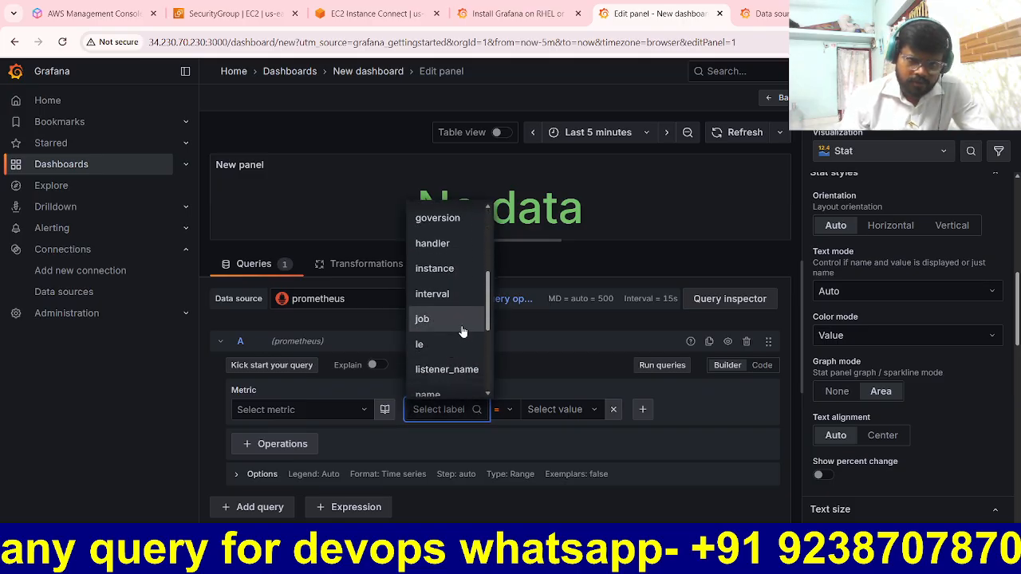
pyautogui.scroll(-2, 449, 319)
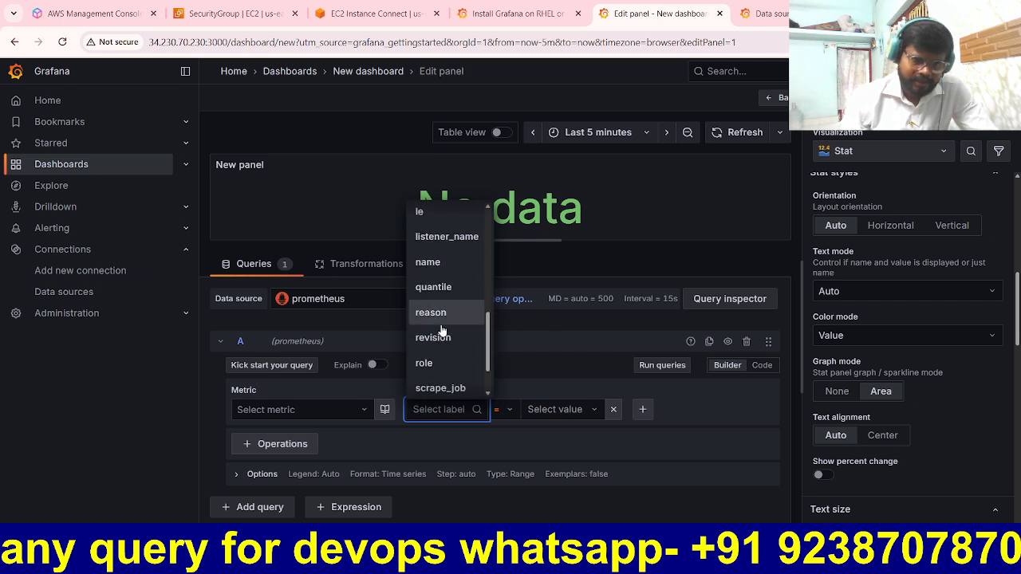
pyautogui.scroll(2, 444, 335)
pyautogui.click(435, 257)
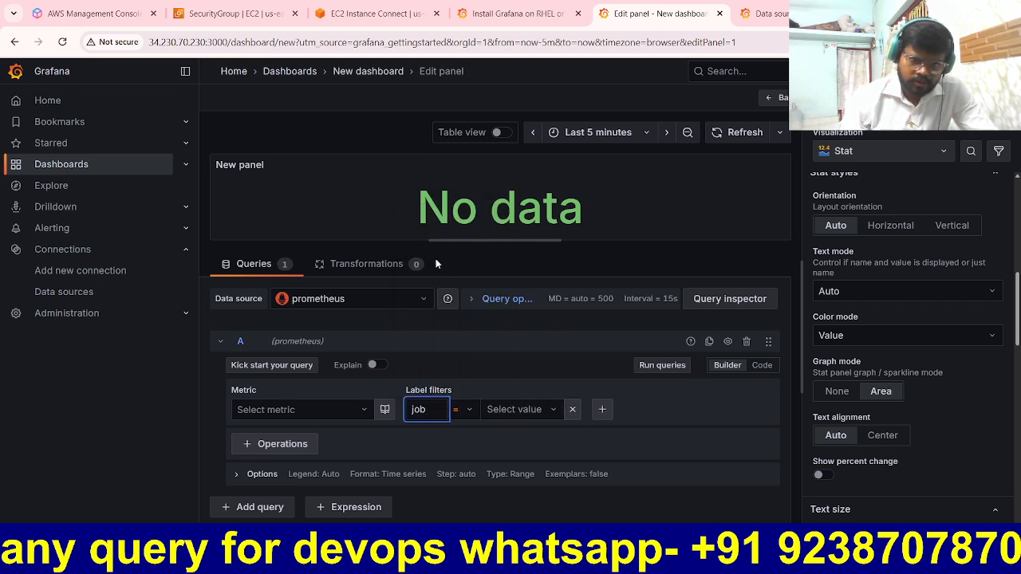
pyautogui.click(540, 413)
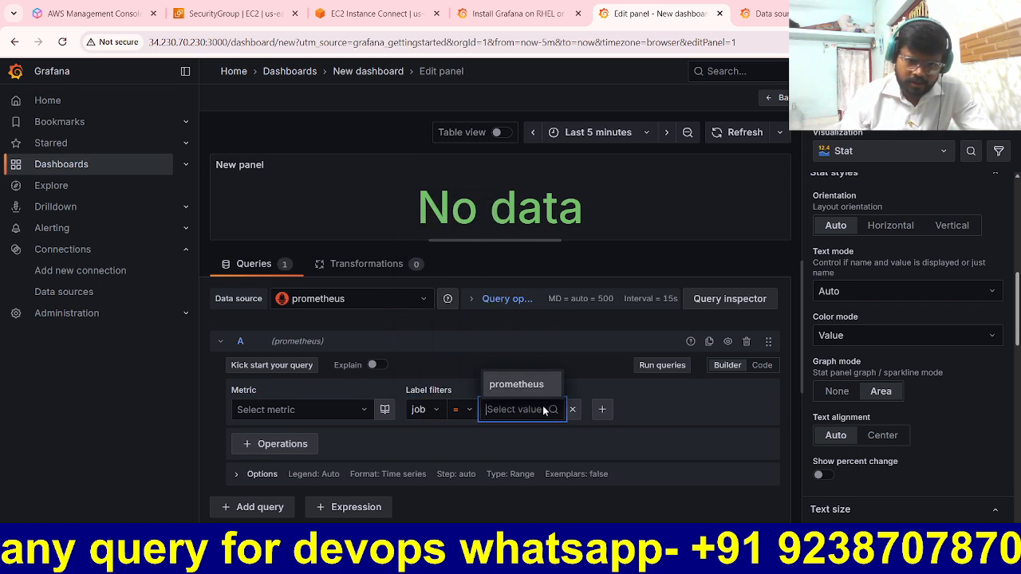
pyautogui.click(528, 385)
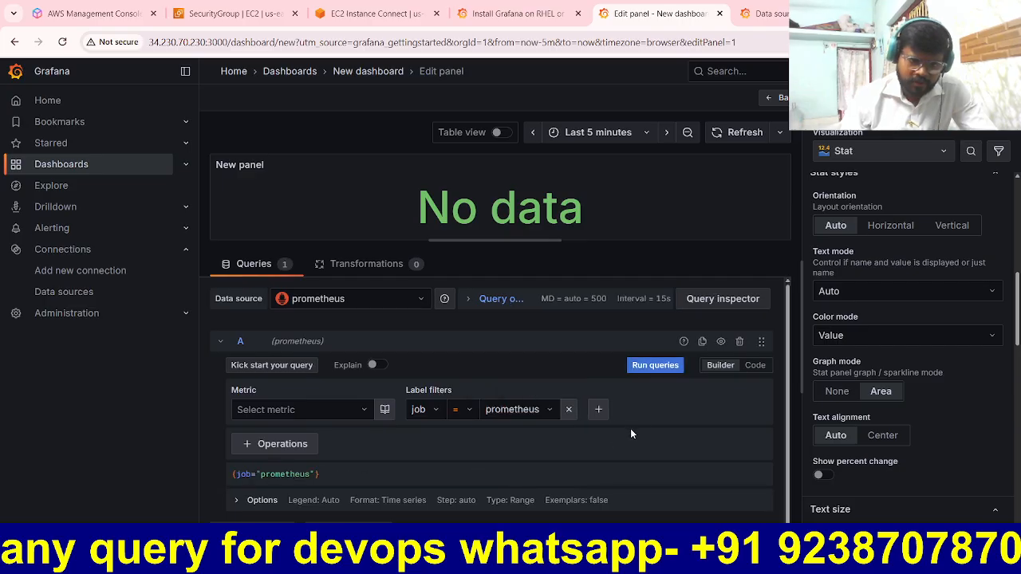
pyautogui.click(656, 365)
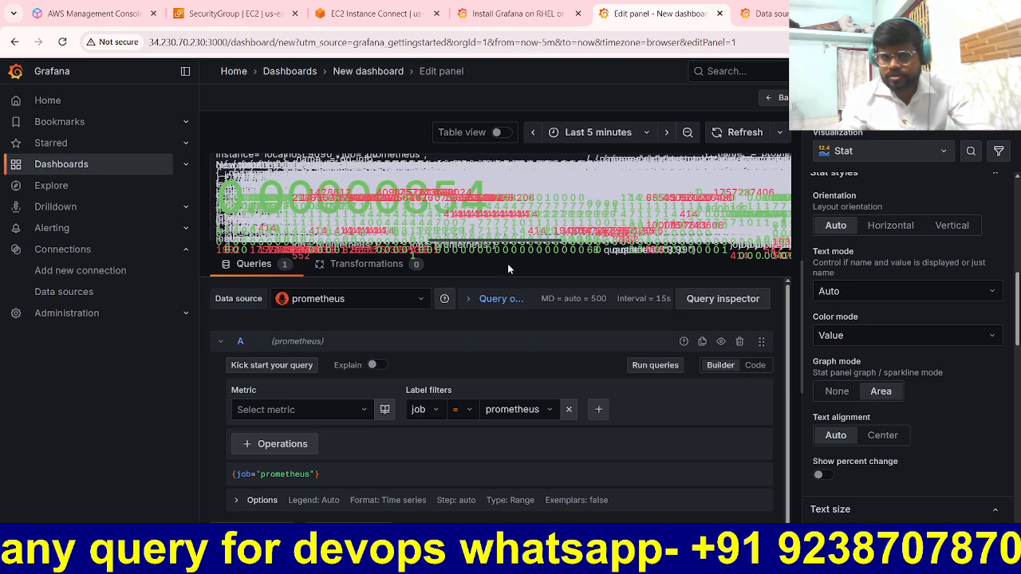
# - Set query A's metric to go_memstats_alloc_bytes, keep prometheus as the job value, and run the query
pyautogui.click(280, 409)
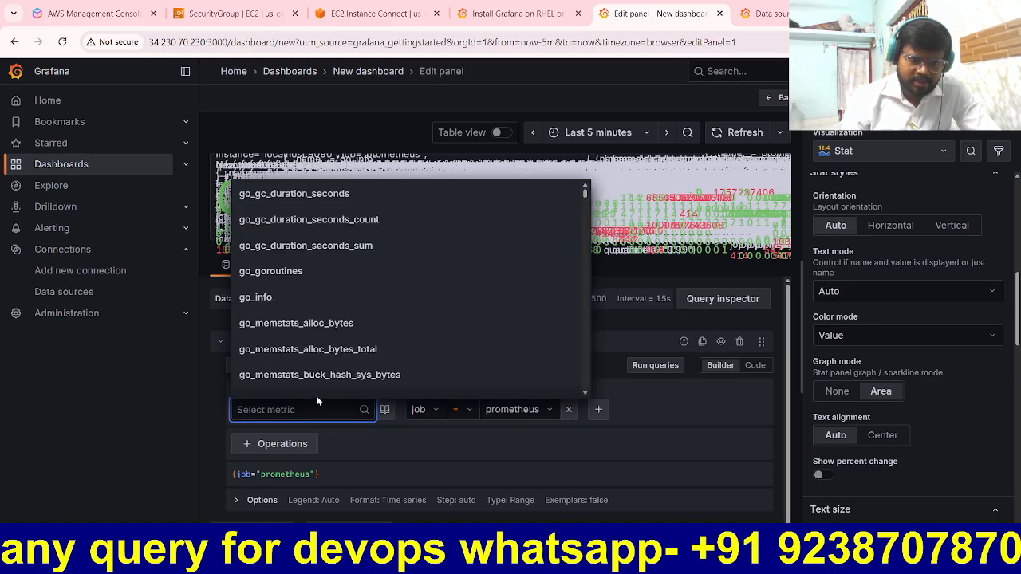
pyautogui.click(311, 306)
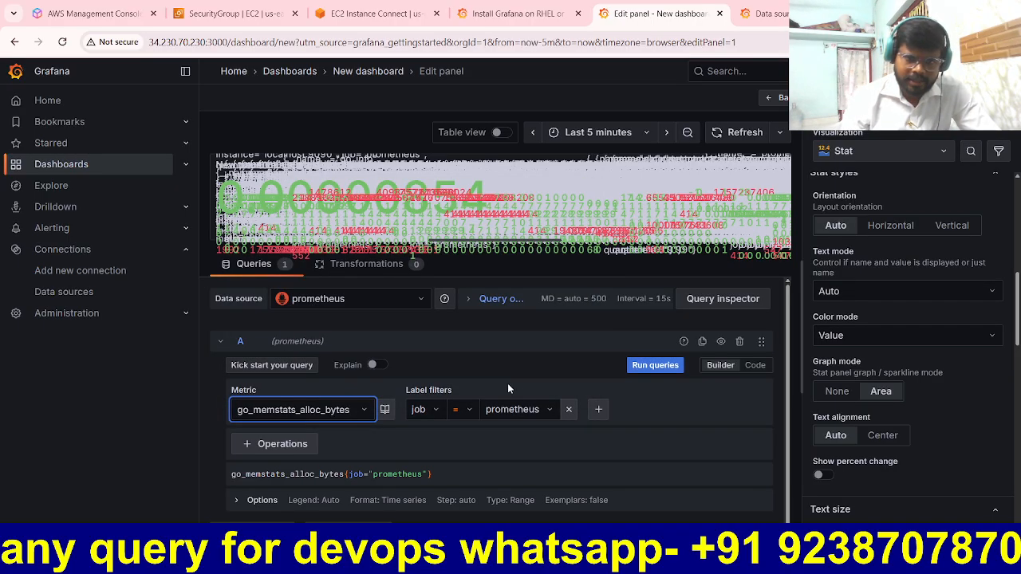
pyautogui.click(542, 411)
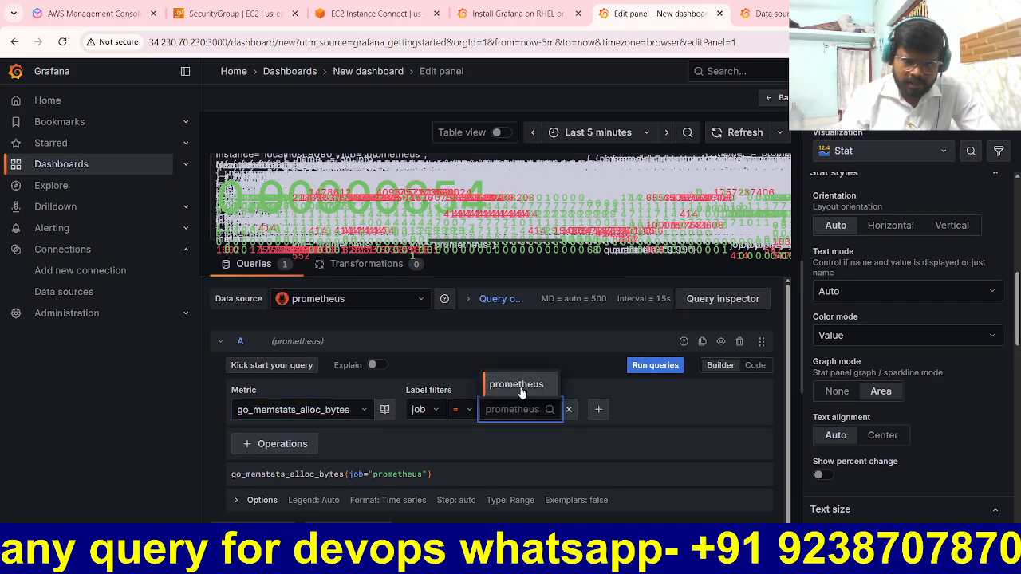
pyautogui.click(520, 386)
pyautogui.click(650, 367)
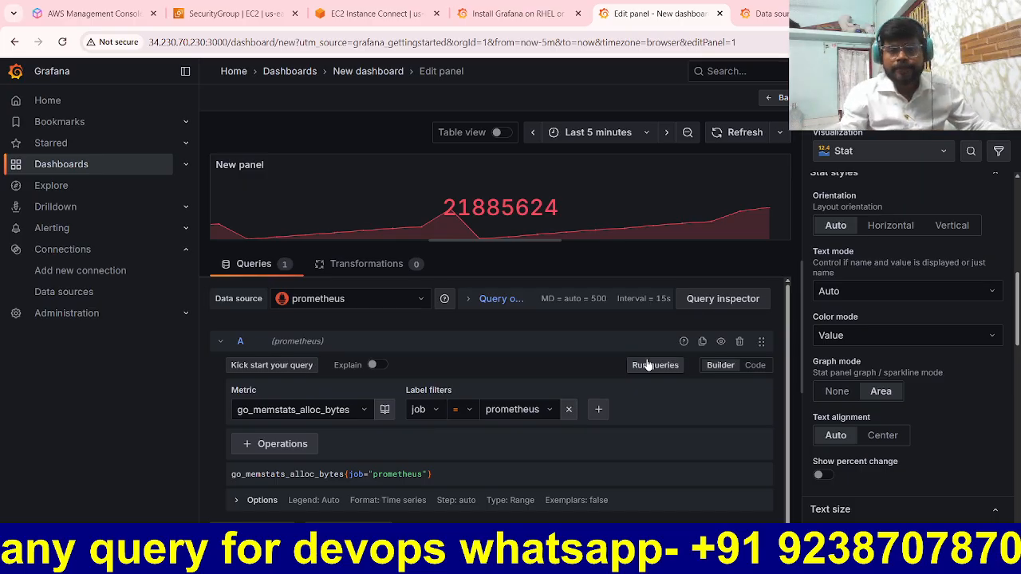
# - Change query A's metric to go_memstats_frees_total and run it in the Stat panel
pyautogui.click(364, 410)
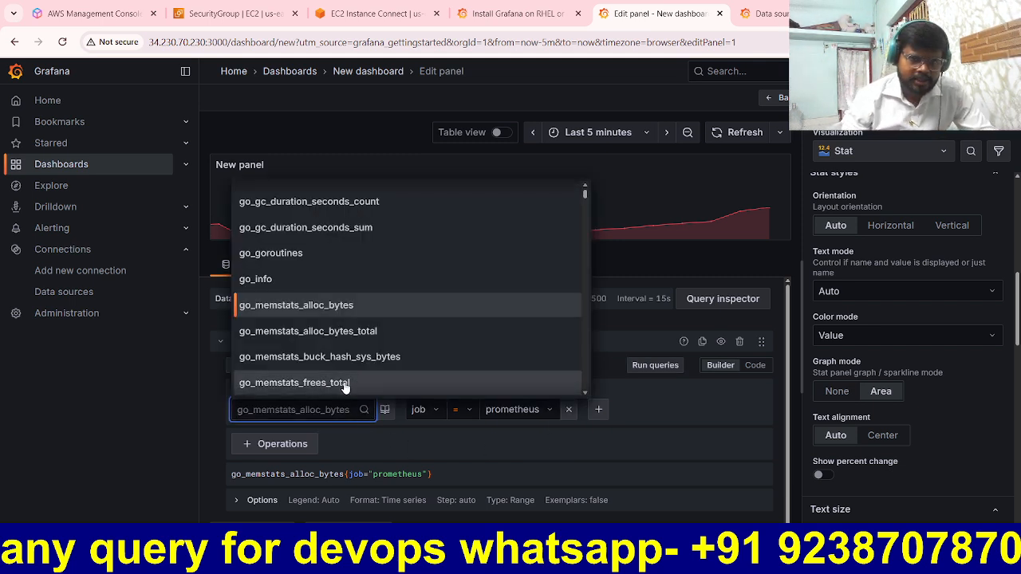
pyautogui.click(345, 384)
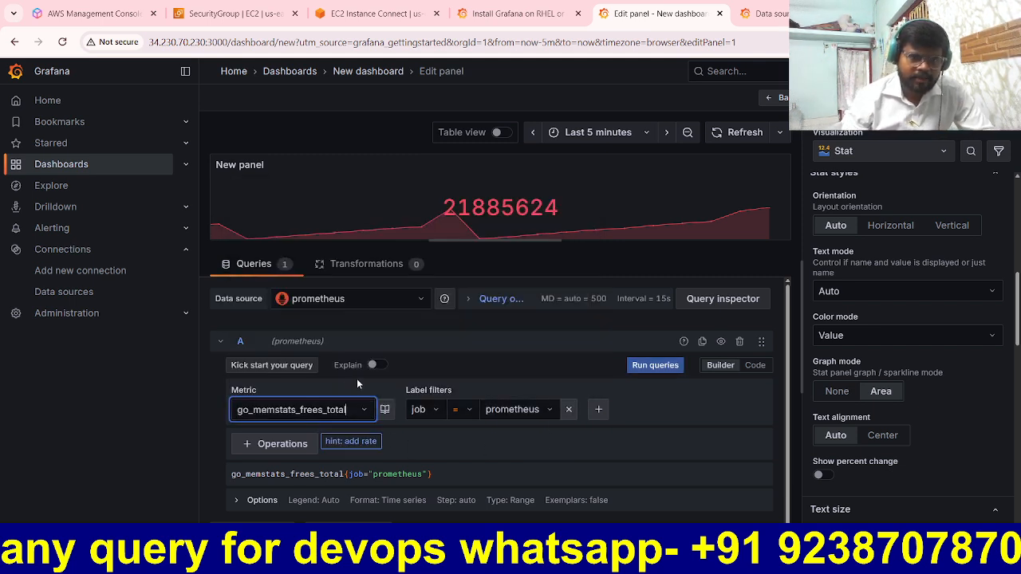
pyautogui.click(636, 372)
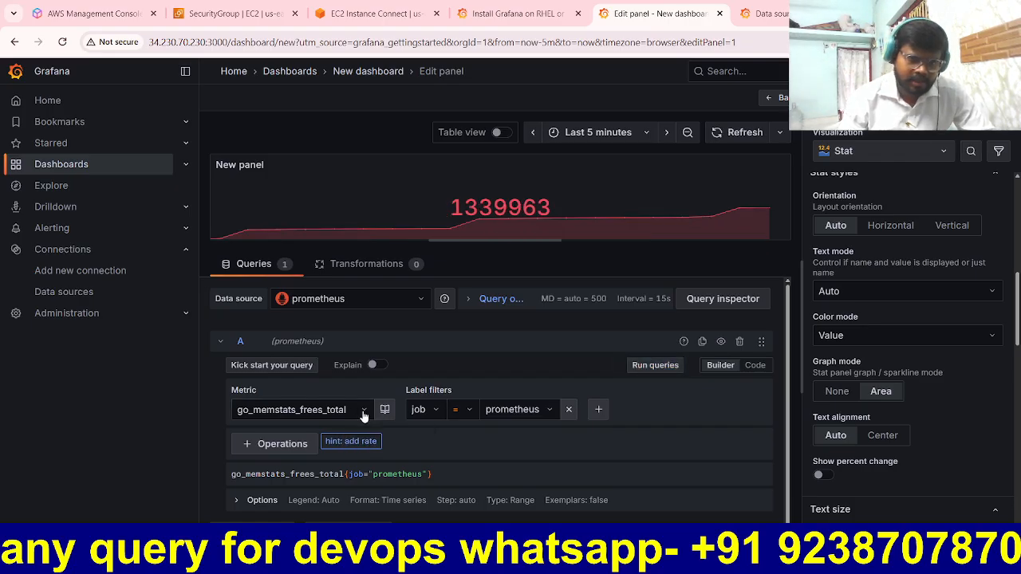
# - Run query A with the metric go_gc_duration_seconds_count, and again with go_gc_duration_seconds_sum
pyautogui.click(363, 413)
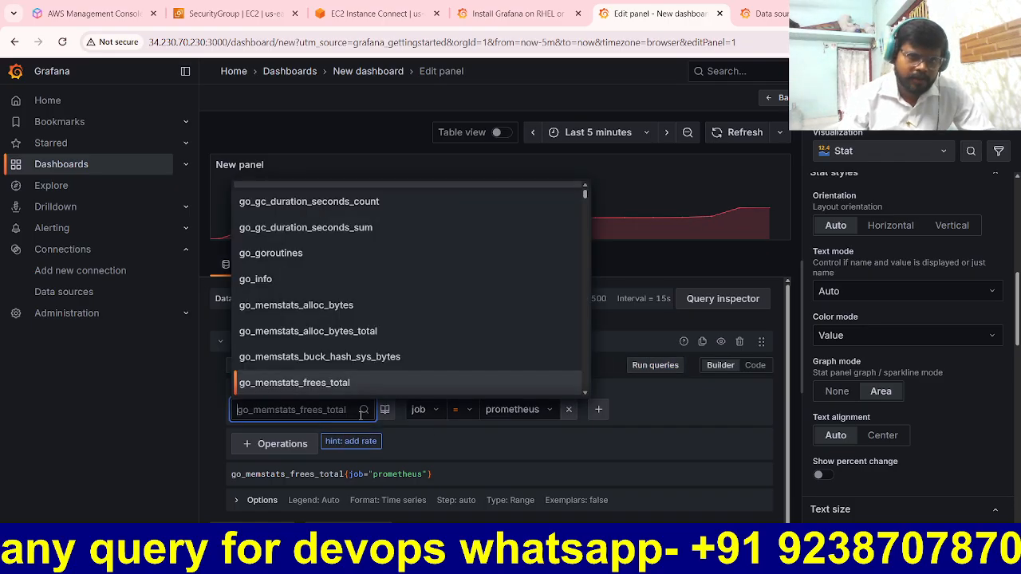
pyautogui.click(335, 202)
pyautogui.click(656, 365)
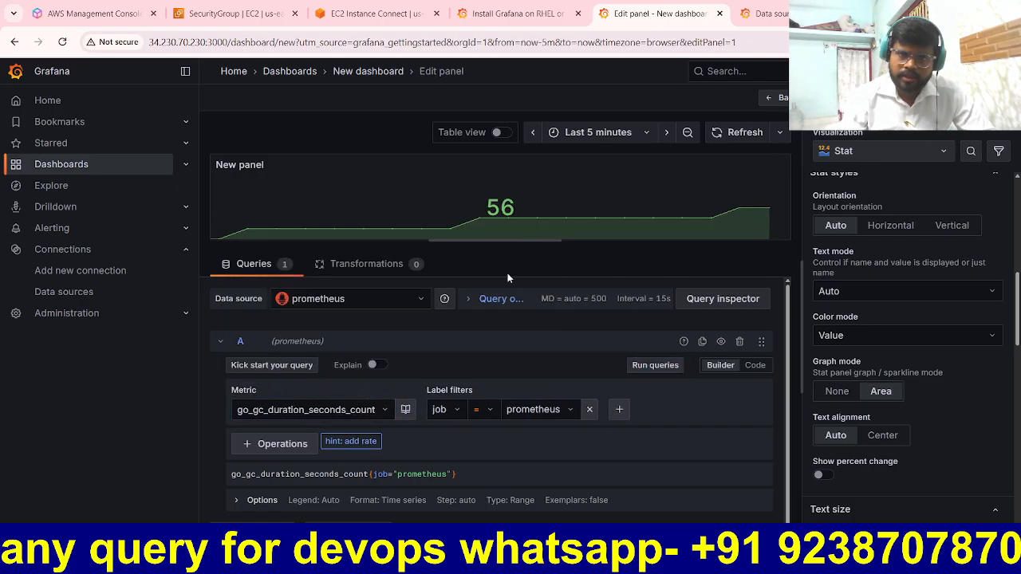
pyautogui.click(383, 408)
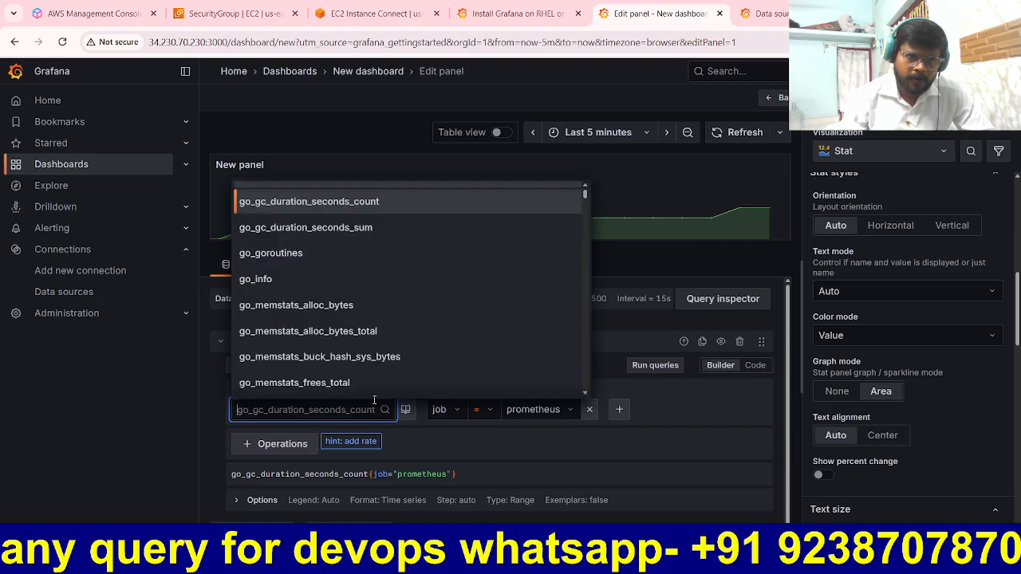
pyautogui.click(335, 226)
pyautogui.click(659, 367)
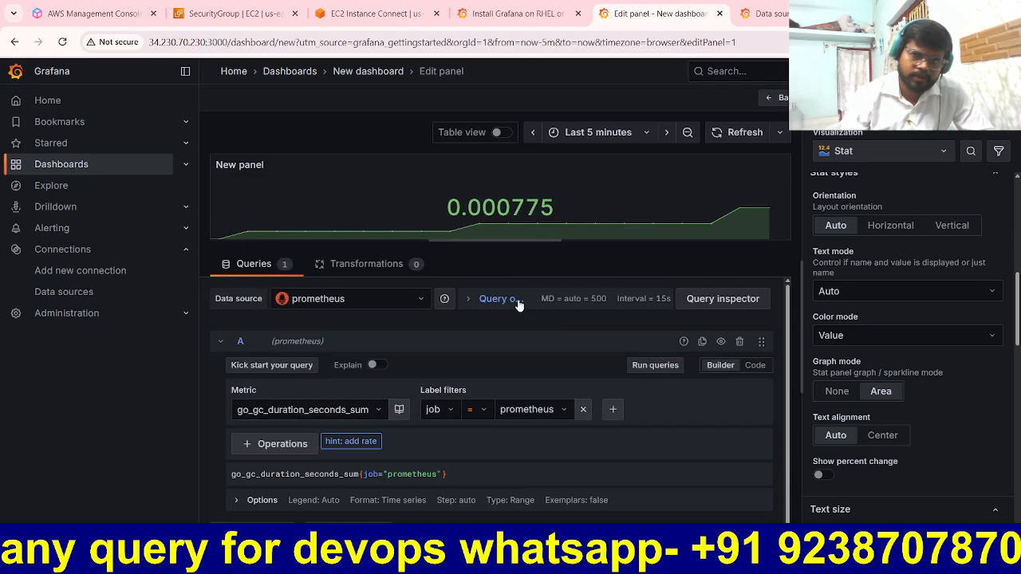
# - Change the panel's visualization to Pie chart and run the query with the metric go_memstats_alloc_bytes
pyautogui.click(878, 151)
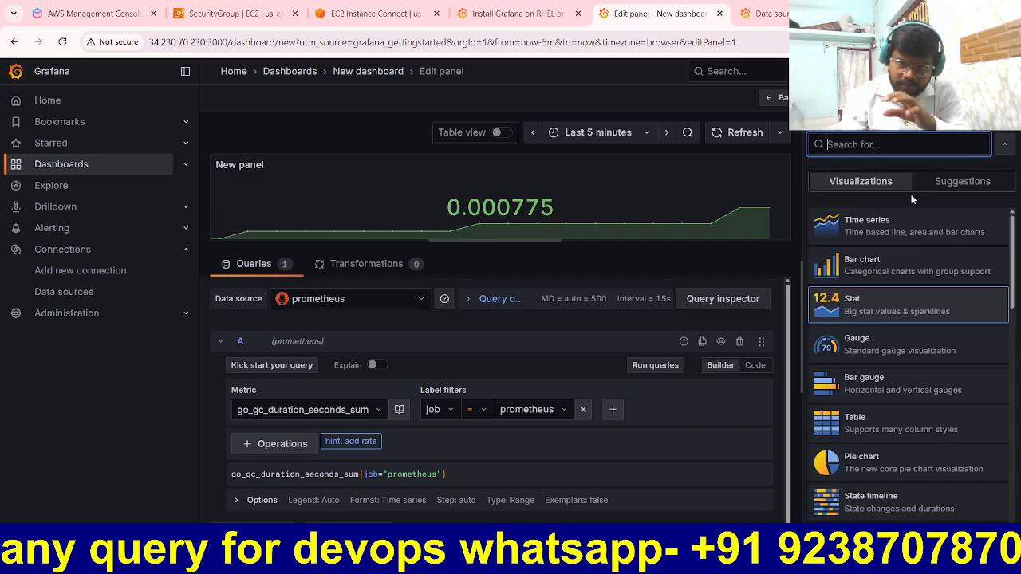
pyautogui.click(855, 463)
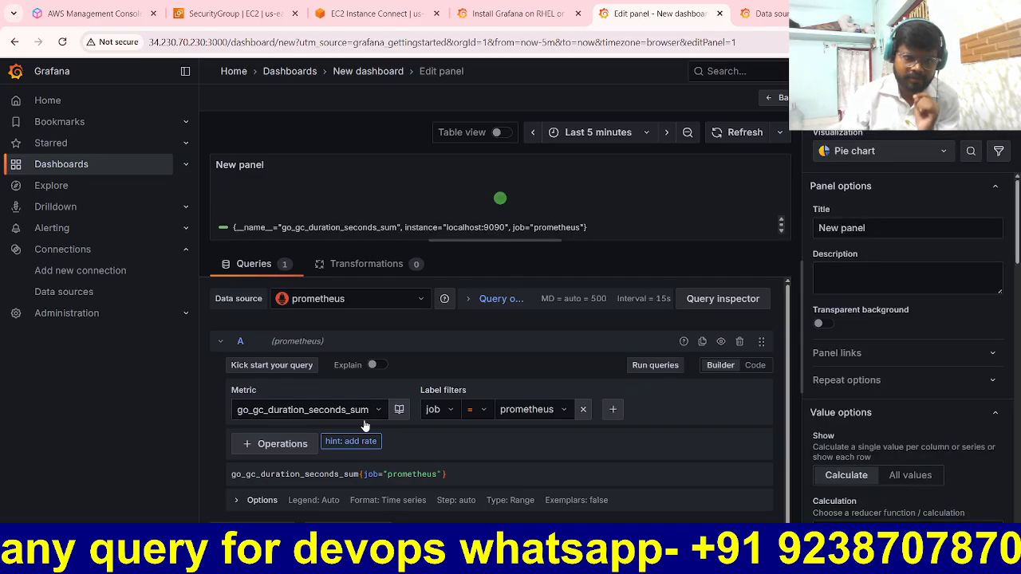
pyautogui.click(303, 409)
pyautogui.click(295, 303)
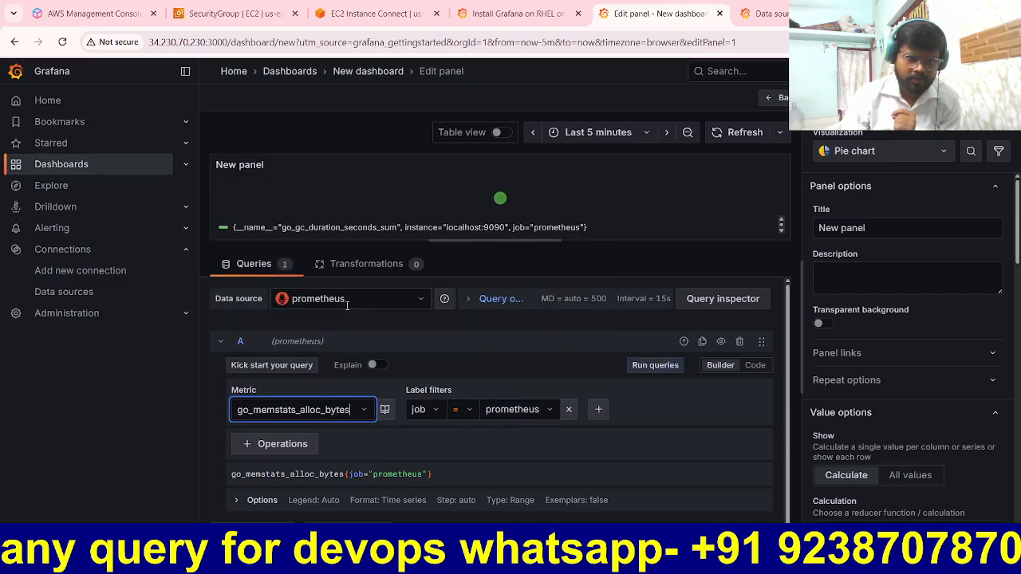
pyautogui.click(658, 372)
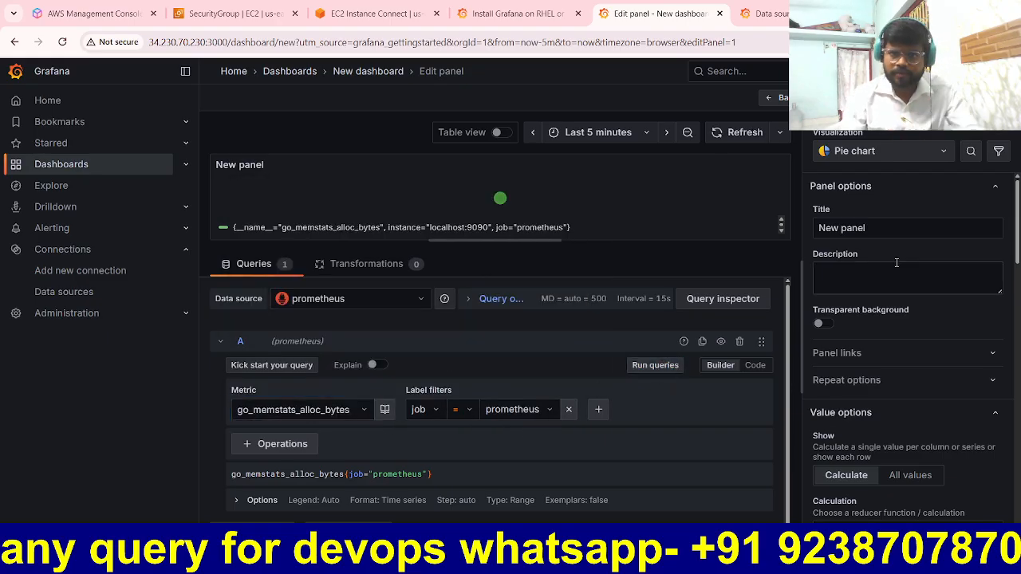
# - Change the panel's visualization to Time series and run the query with the metric go_memstats_frees_total
pyautogui.click(933, 155)
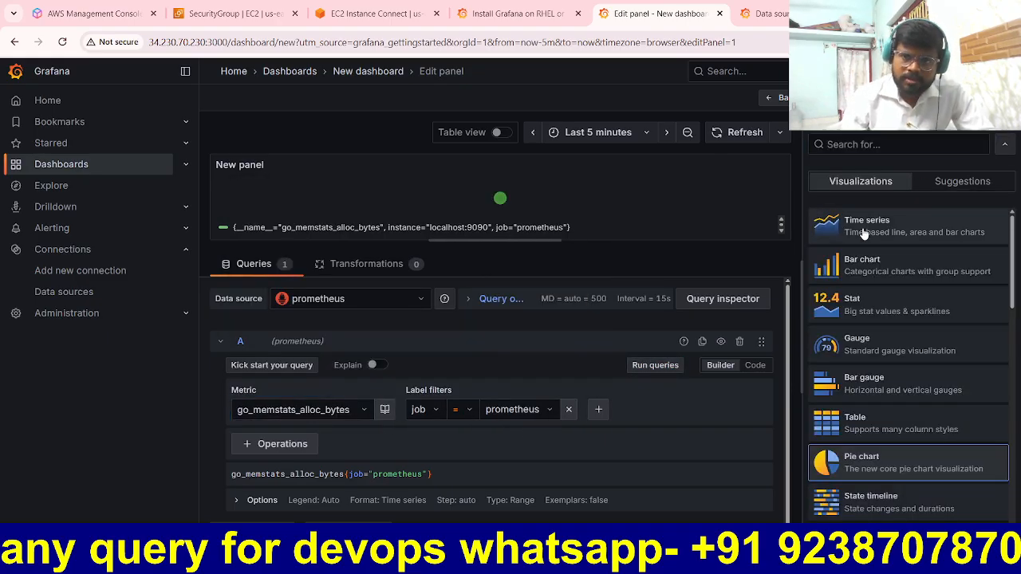
pyautogui.click(873, 220)
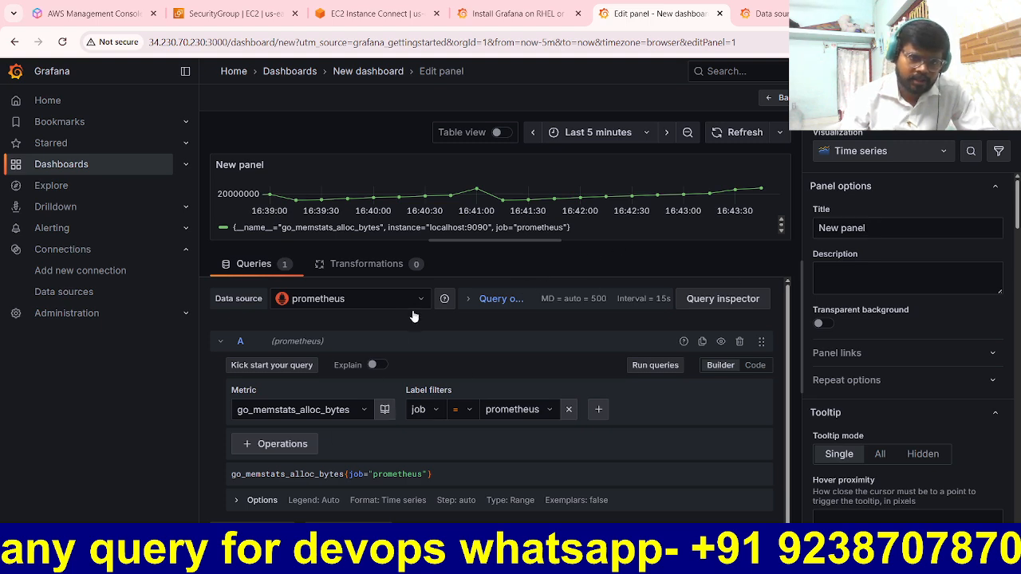
pyautogui.click(366, 411)
pyautogui.click(321, 383)
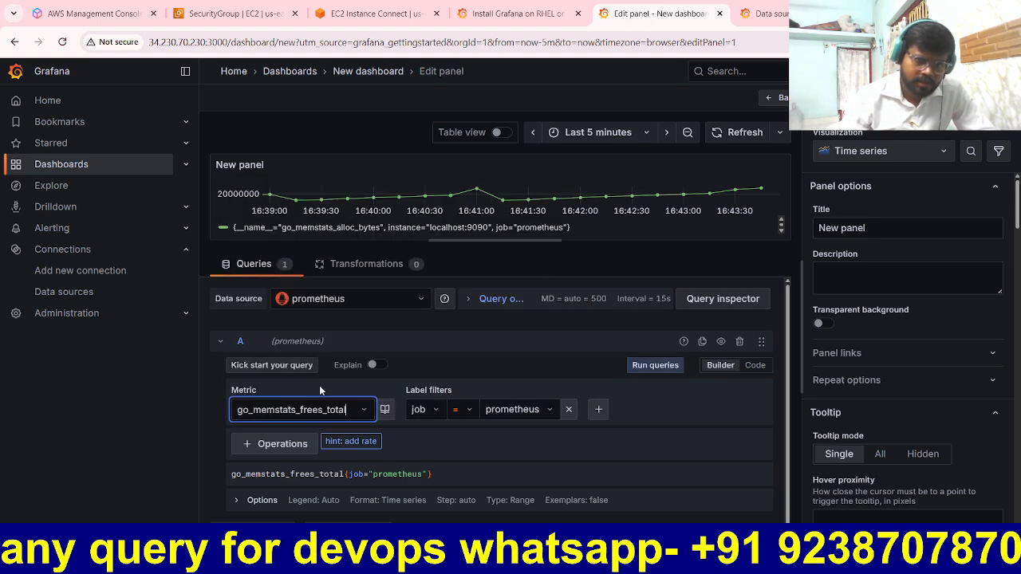
pyautogui.click(655, 365)
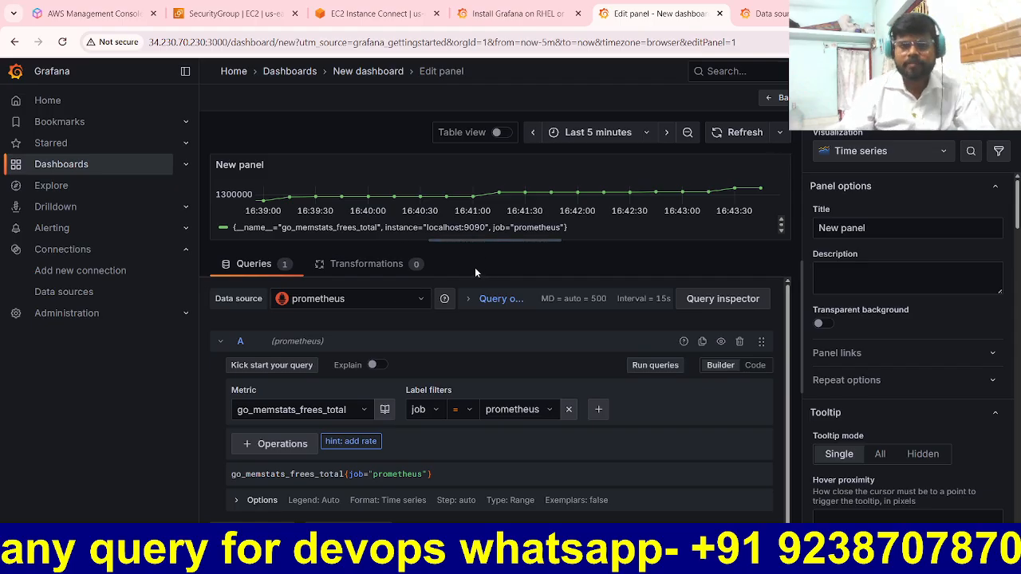
# - Enlarge the panel preview and look through the available quick time ranges without changing the range
pyautogui.moveTo(482, 253); pyautogui.dragTo(483, 346)
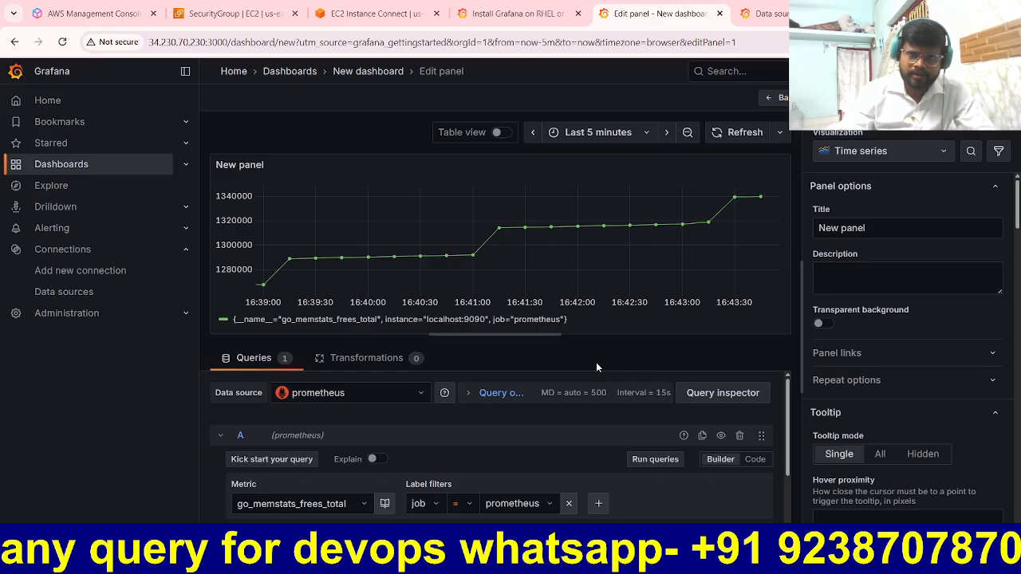
pyautogui.click(645, 132)
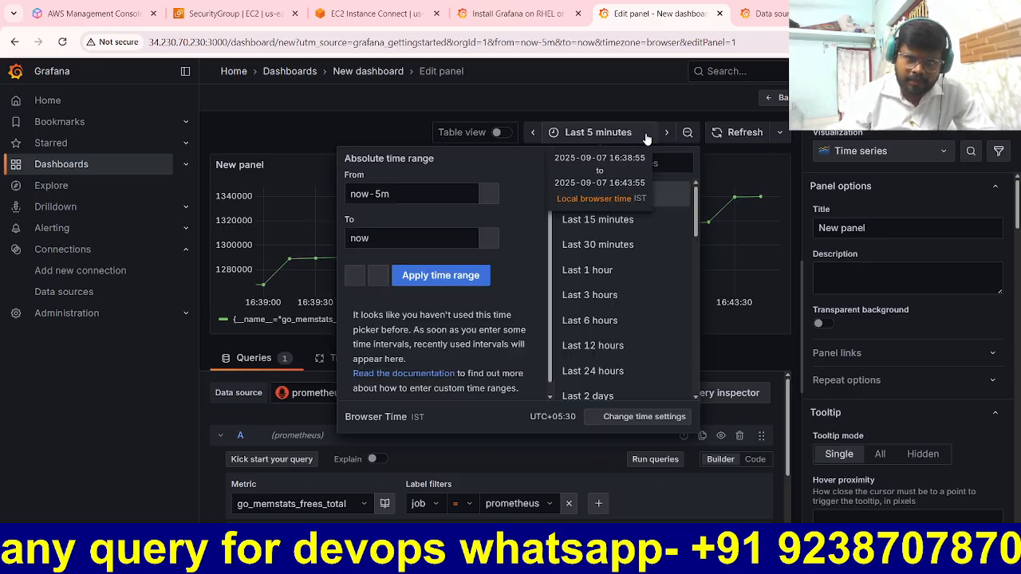
pyautogui.scroll(-9, 622, 303)
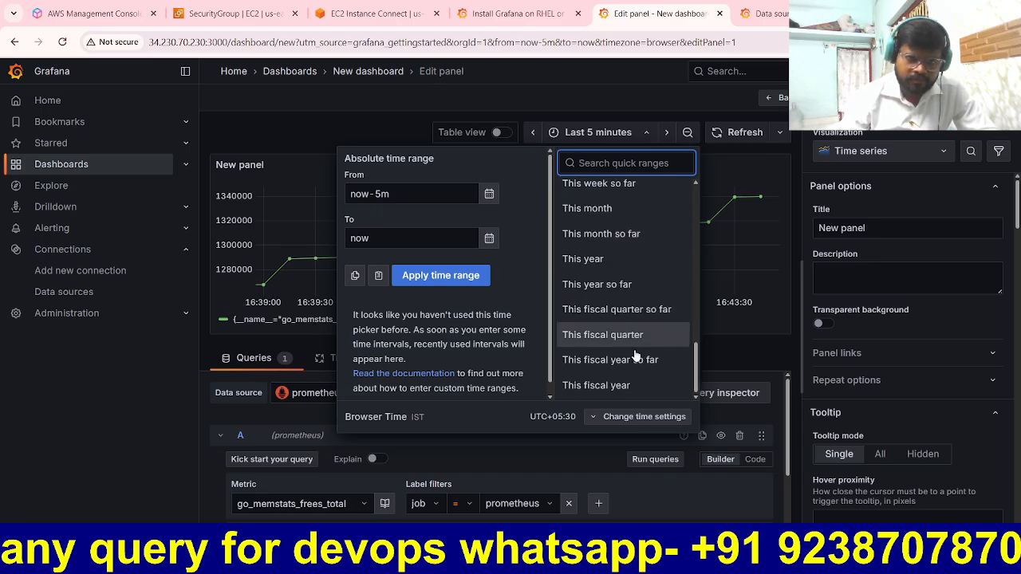
pyautogui.scroll(3, 638, 350)
pyautogui.scroll(6, 642, 344)
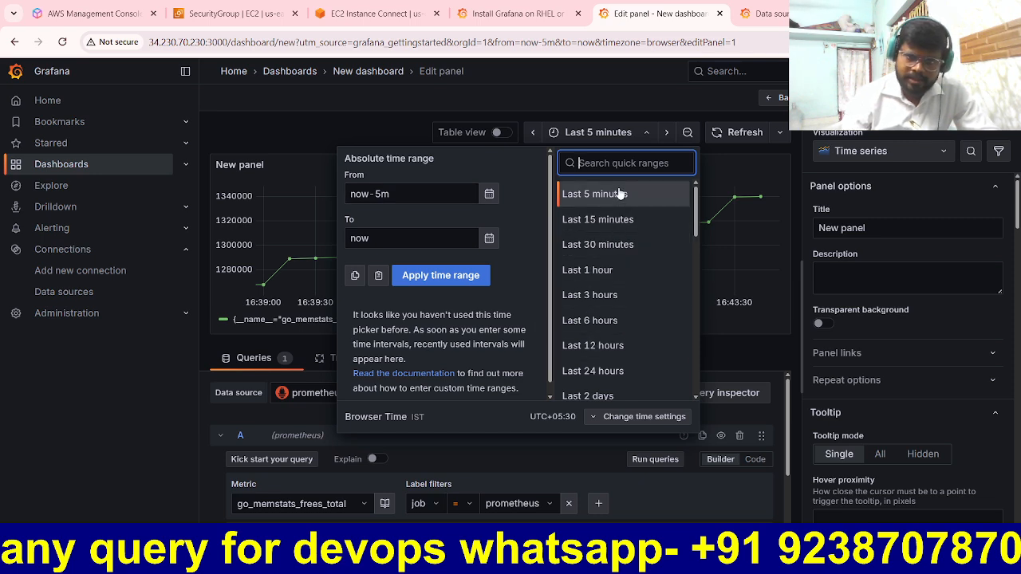
pyautogui.click(726, 164)
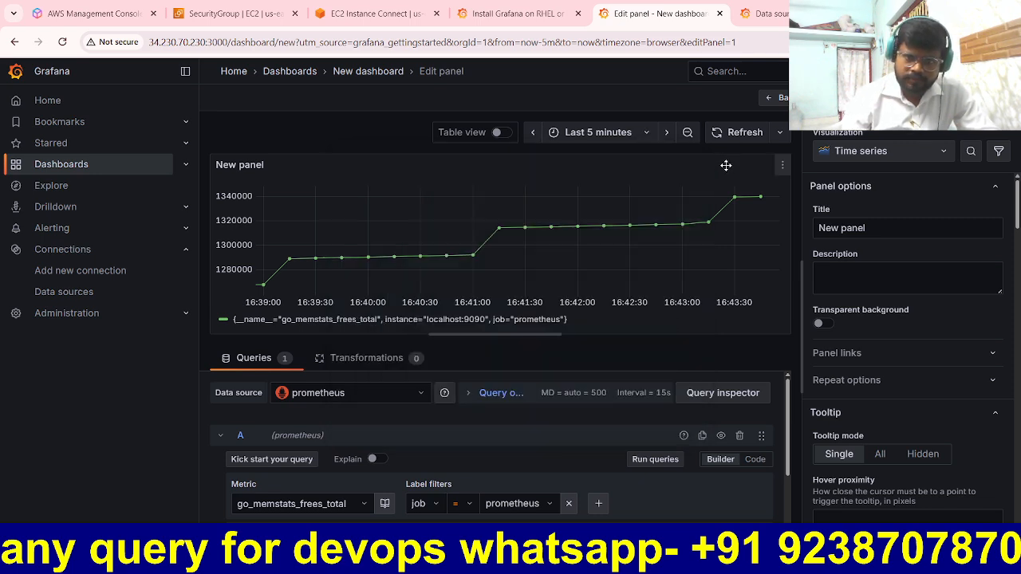
# - Try the Stat visualization for the panel and then switch it to Gauge
pyautogui.click(935, 151)
pyautogui.click(858, 297)
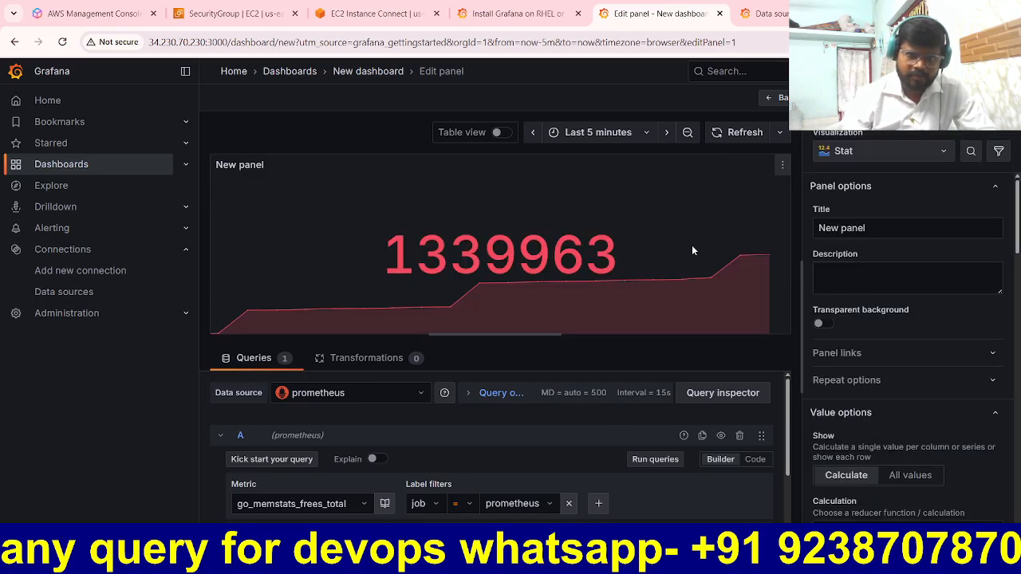
pyautogui.click(850, 151)
pyautogui.click(871, 351)
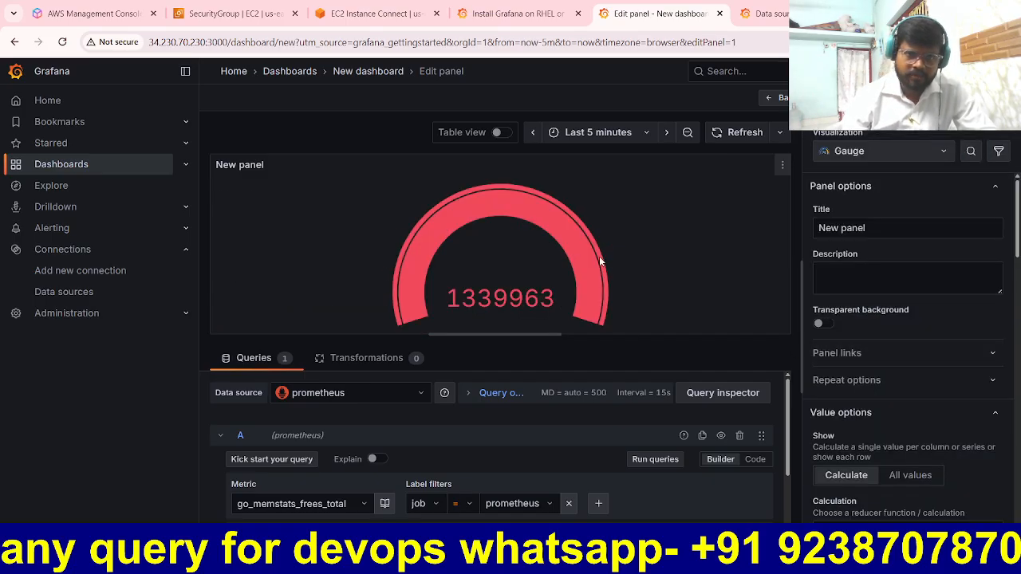
# - Change query A's metric to go_memstats_gc_sys_bytes and run it in the Gauge panel
pyautogui.click(429, 393)
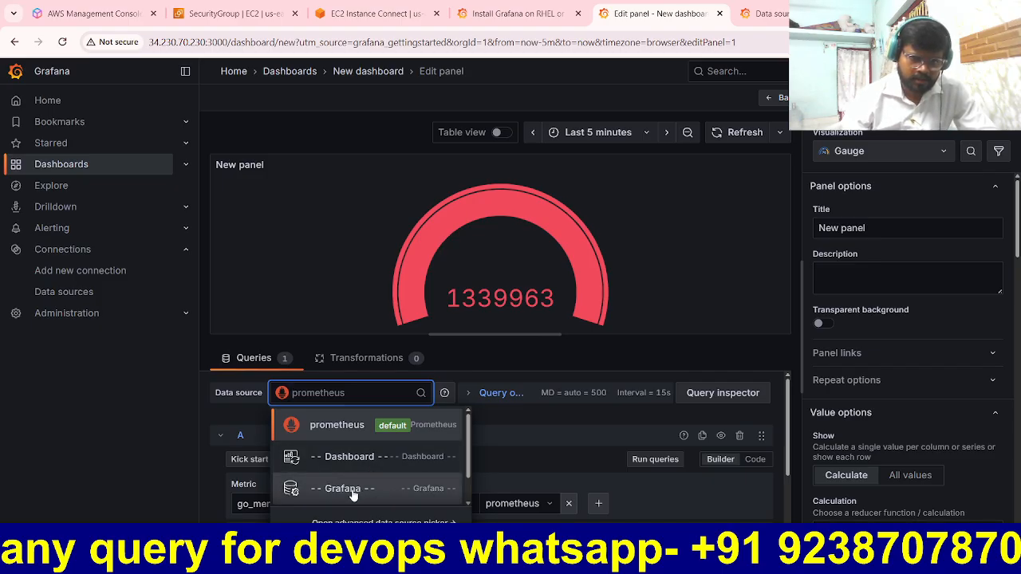
pyautogui.click(635, 276)
pyautogui.scroll(-1, 418, 413)
pyautogui.click(335, 437)
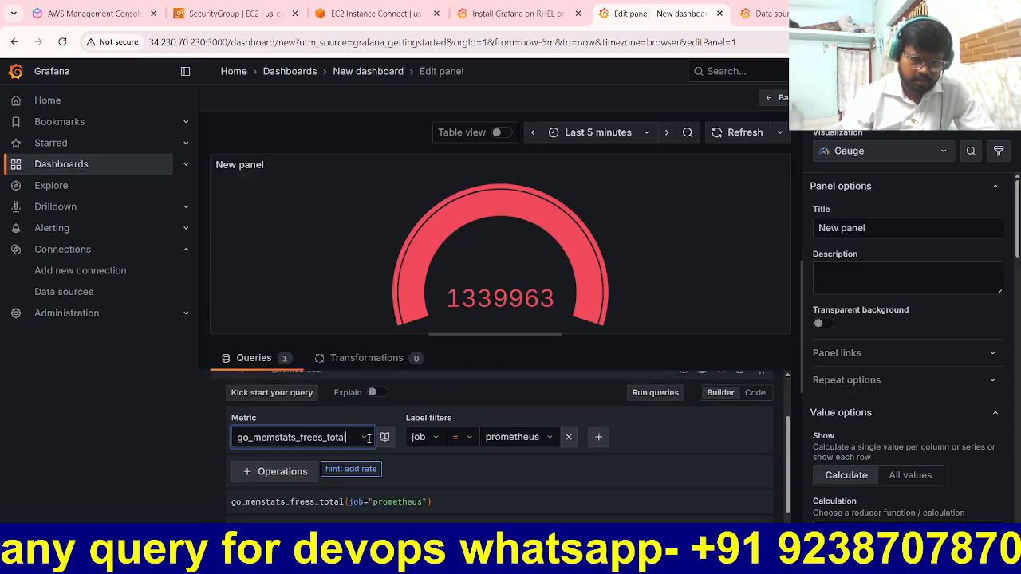
pyautogui.scroll(-3, 347, 363)
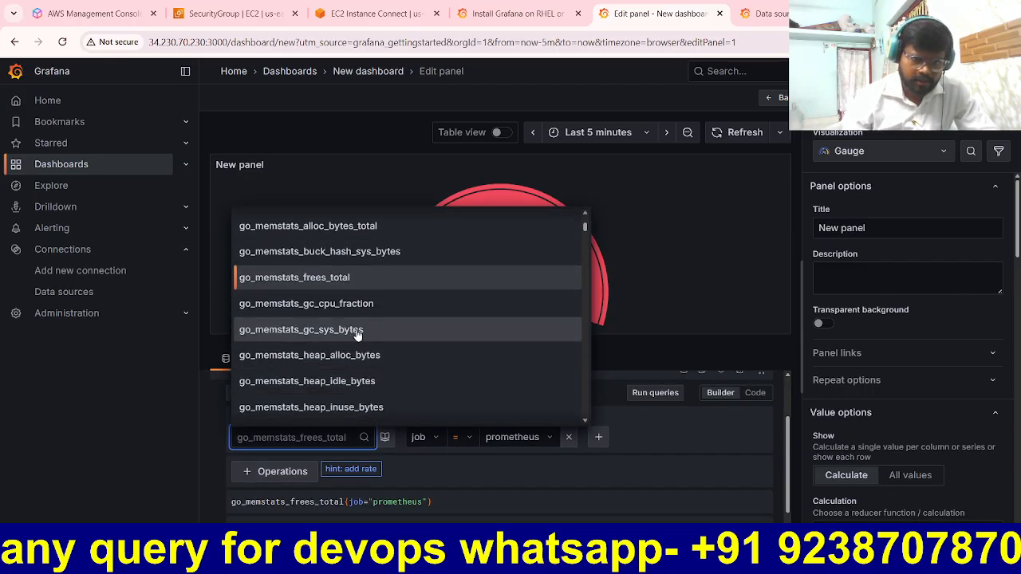
pyautogui.click(354, 330)
pyautogui.click(656, 394)
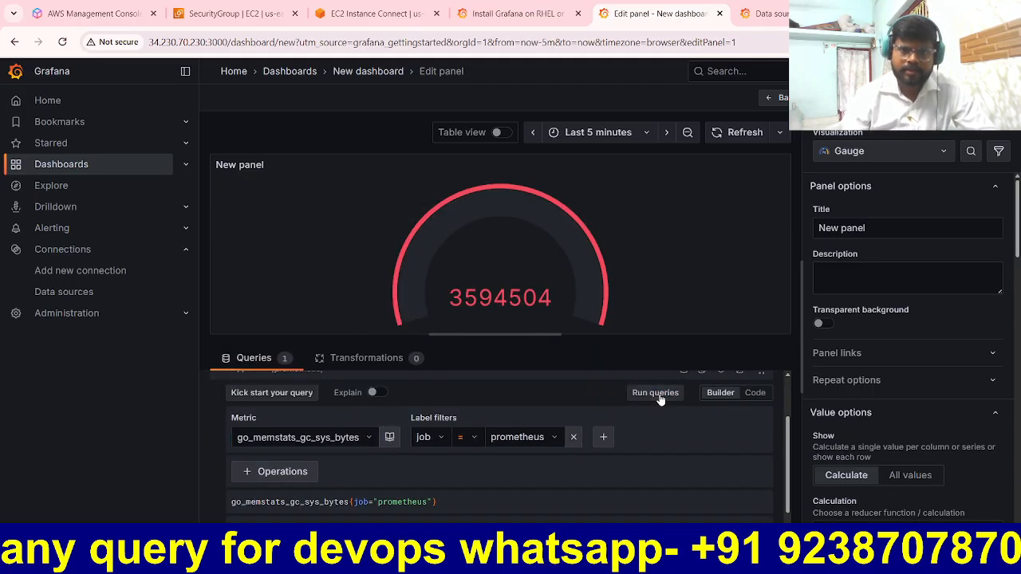
# - Try the Status history visualization for the panel, followed by Alert list
pyautogui.click(934, 152)
pyautogui.scroll(-3, 870, 383)
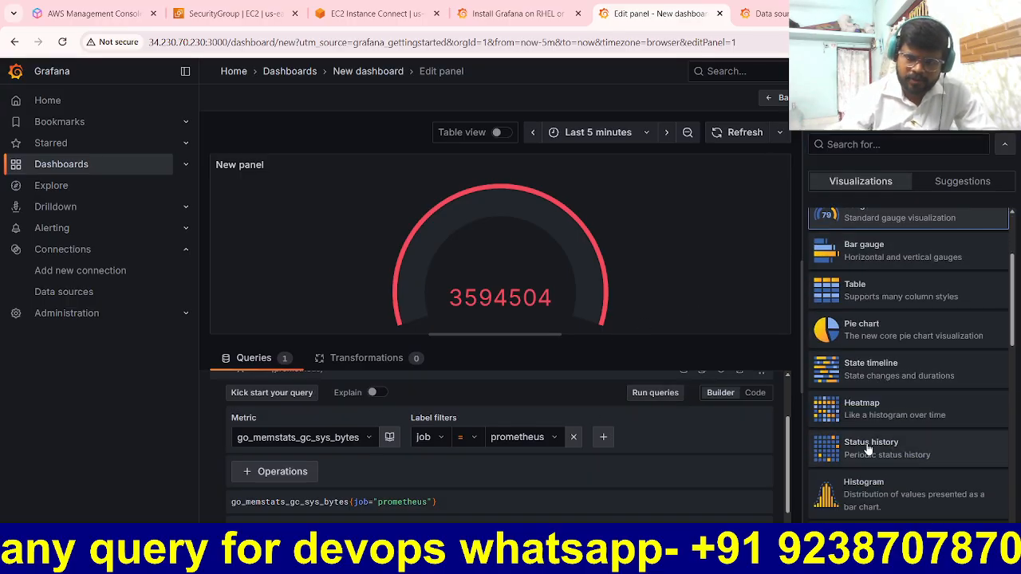
pyautogui.click(878, 453)
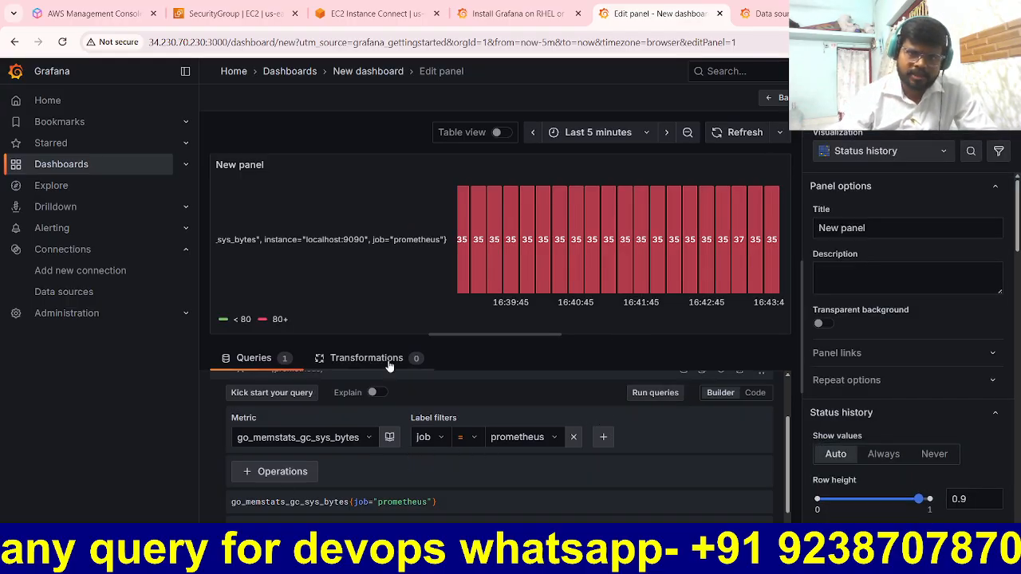
pyautogui.click(947, 150)
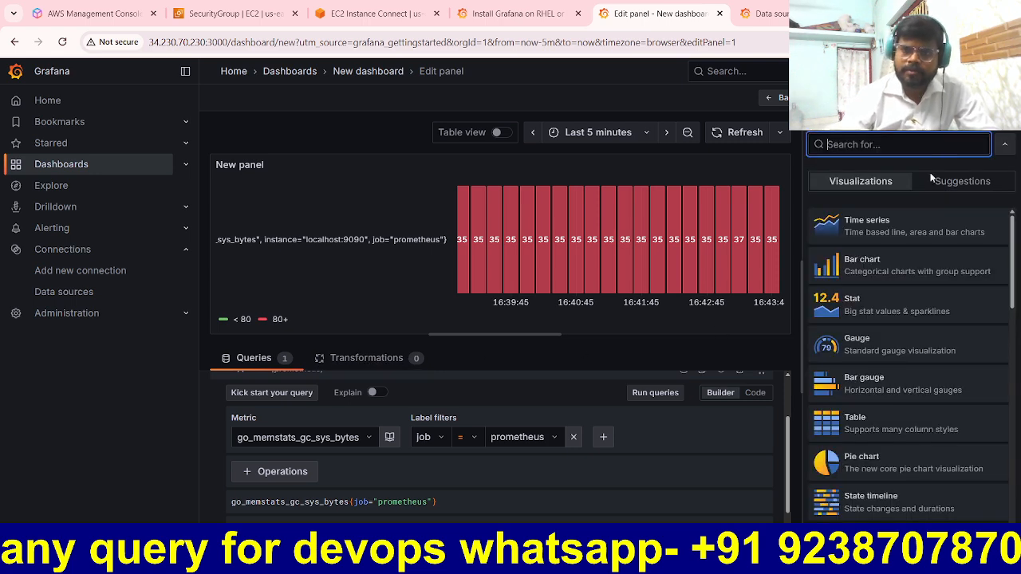
pyautogui.scroll(-5, 917, 383)
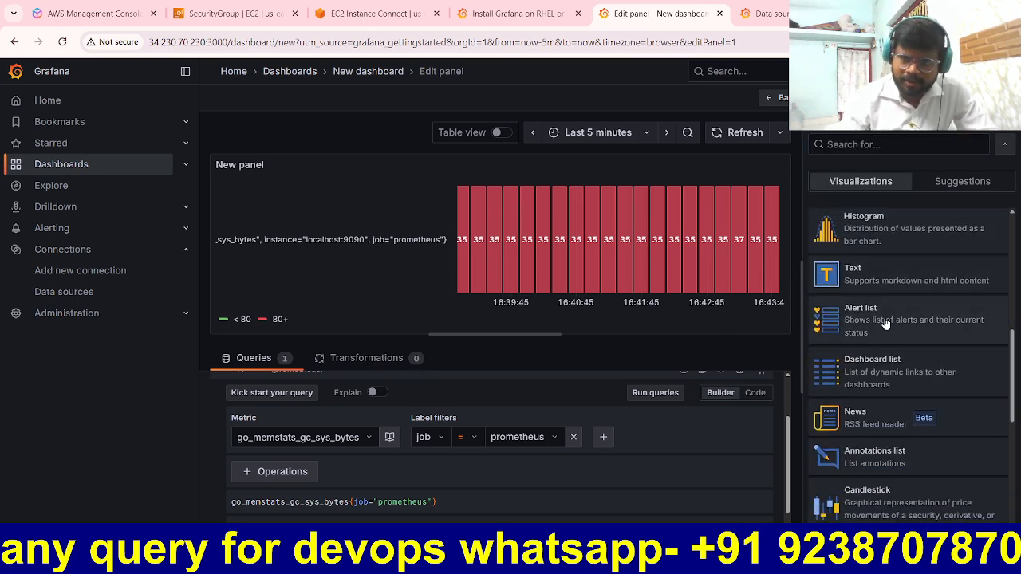
pyautogui.click(877, 322)
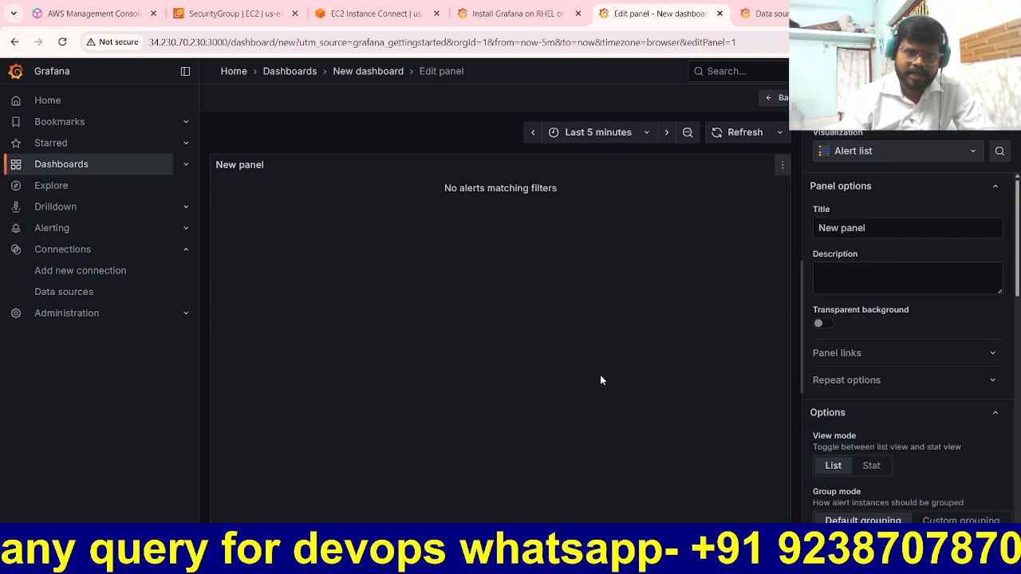
# - Switch the panel from Alert list back to Gauge and try Pie chart
pyautogui.click(961, 150)
pyautogui.click(858, 346)
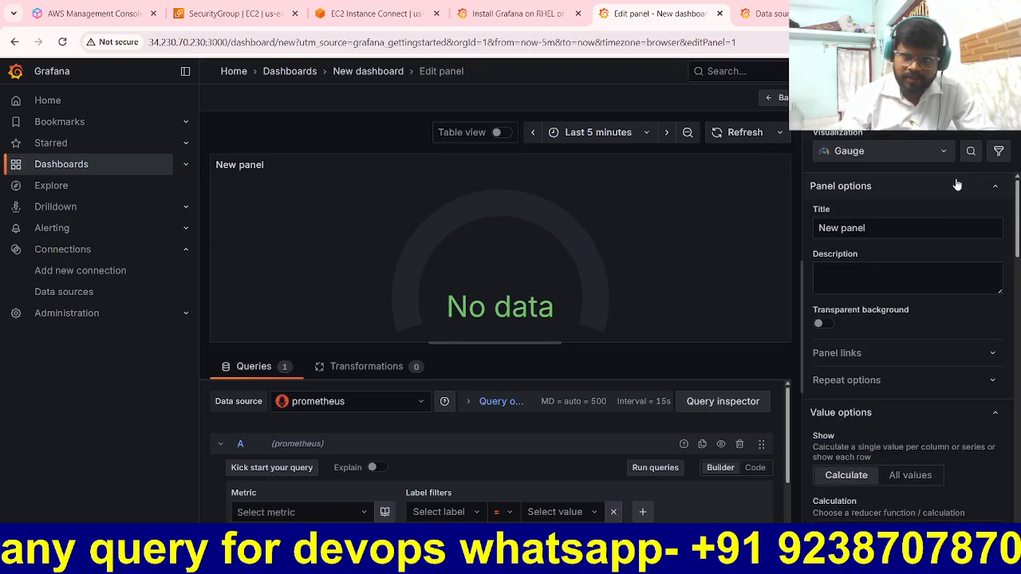
pyautogui.click(945, 152)
pyautogui.scroll(-3, 881, 309)
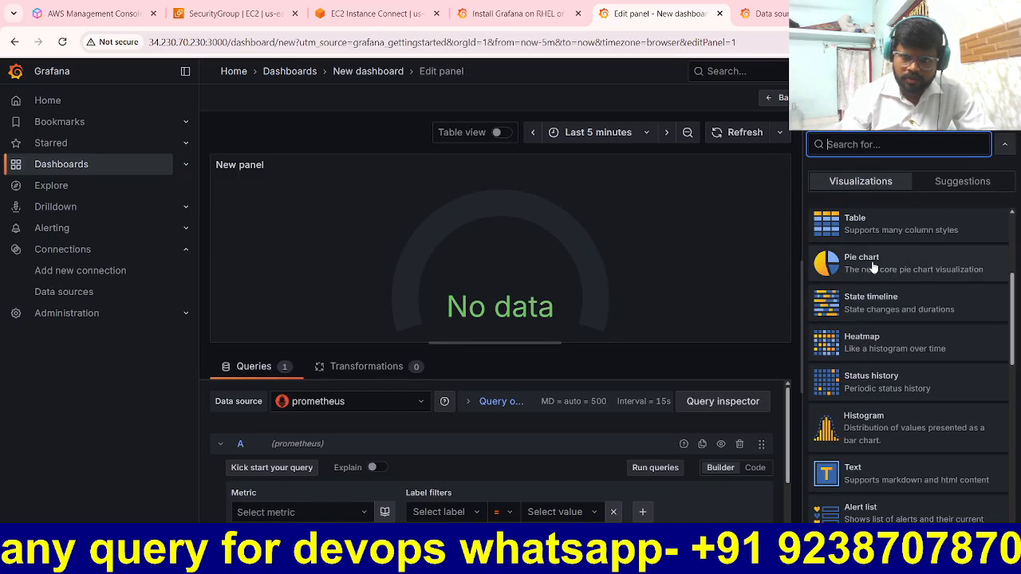
pyautogui.click(875, 268)
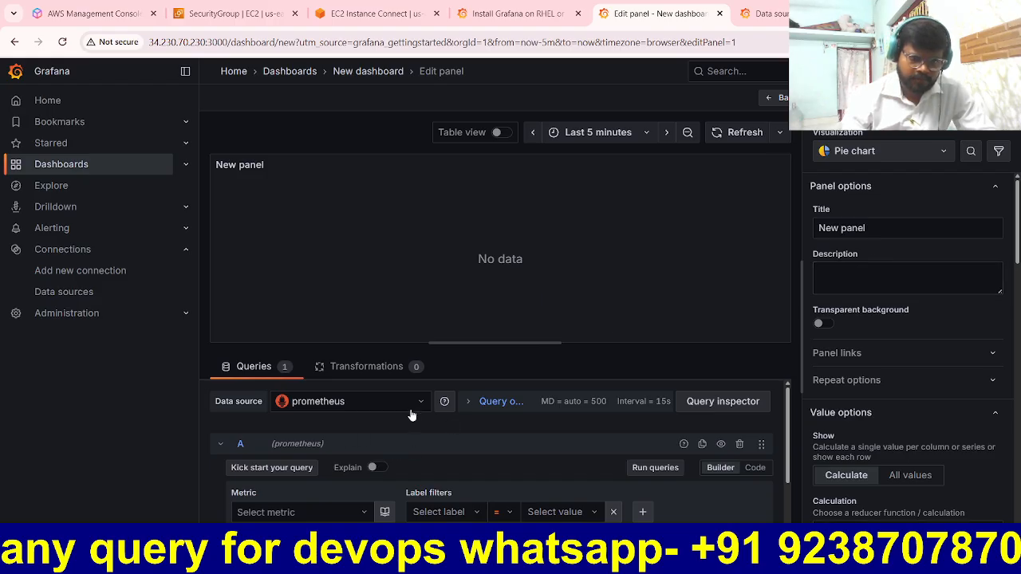
# - Run query A with the metric go_memstats_alloc_bytes and no label filter, and change the visualization to Gauge
pyautogui.scroll(-2, 367, 459)
pyautogui.click(359, 447)
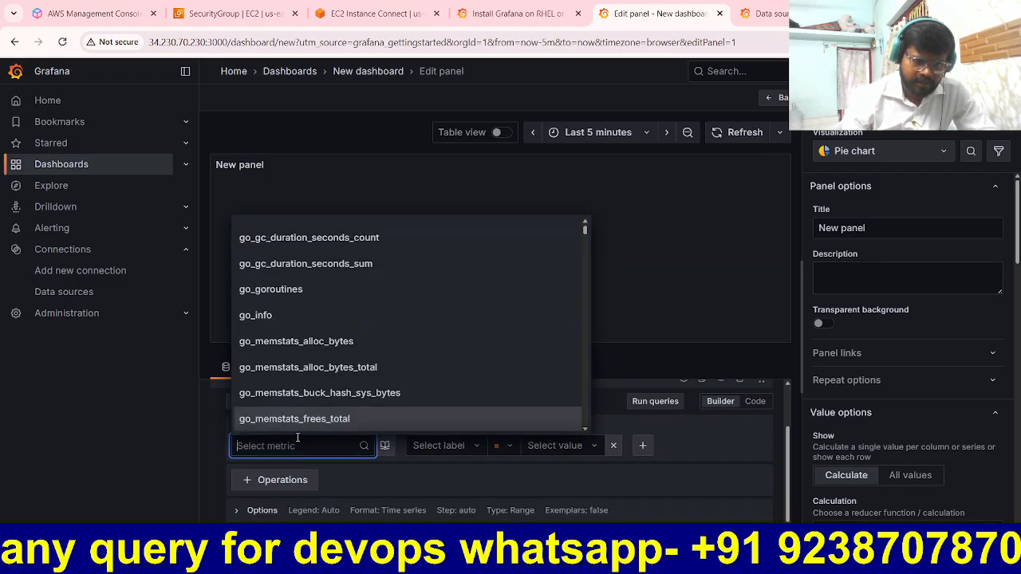
pyautogui.click(296, 340)
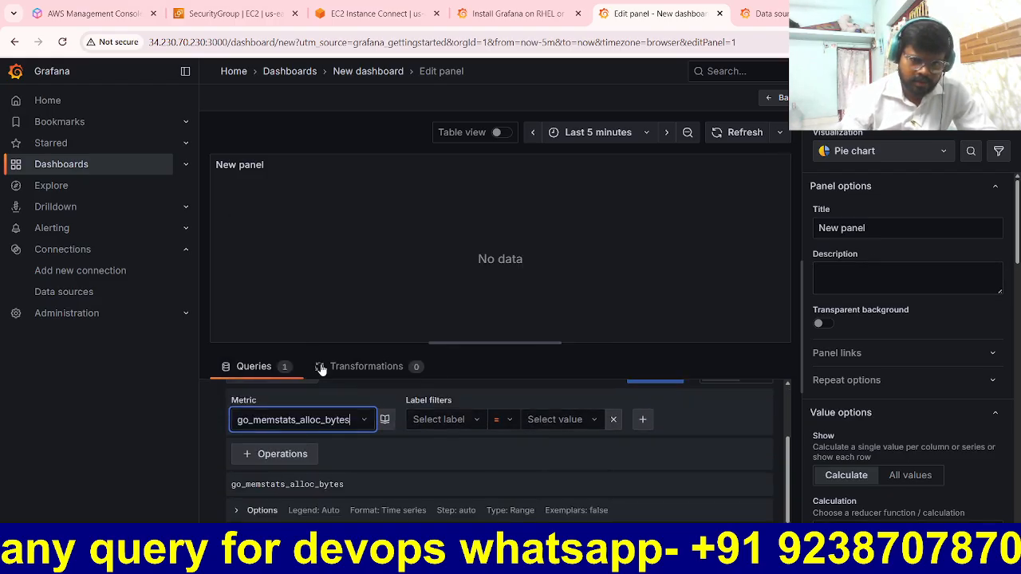
pyautogui.click(476, 421)
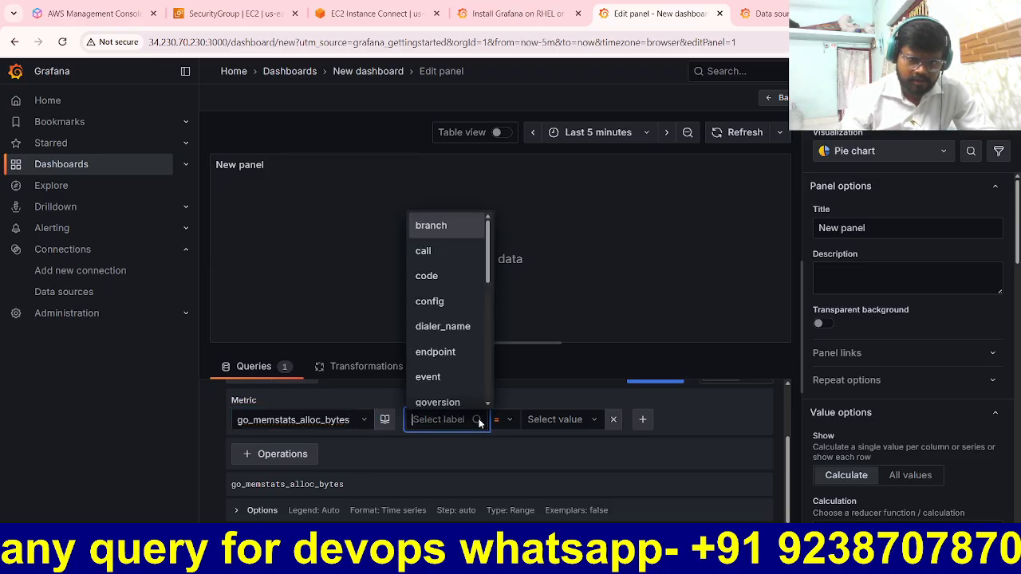
pyautogui.click(542, 445)
pyautogui.click(595, 424)
pyautogui.click(505, 485)
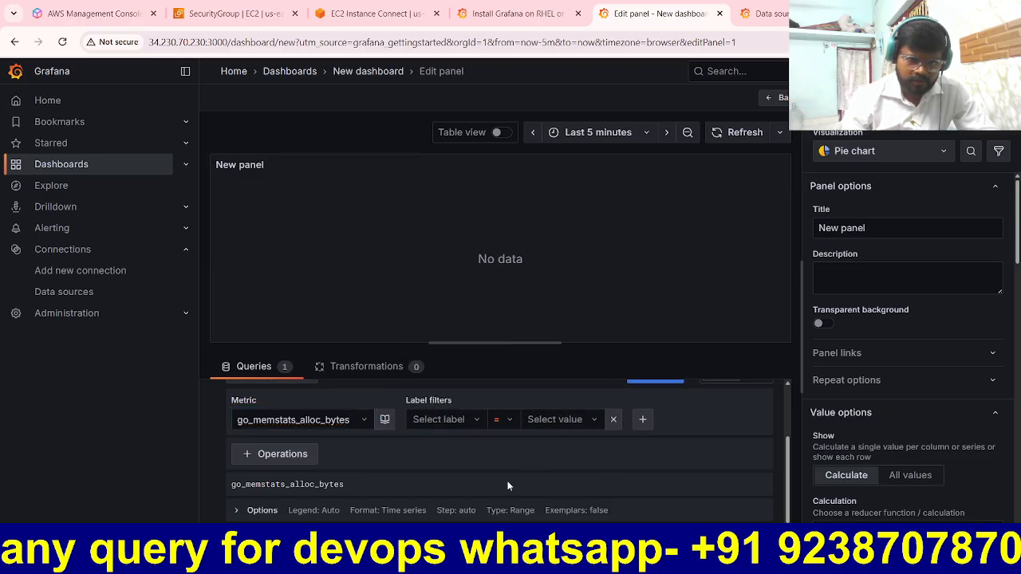
pyautogui.scroll(-1, 425, 445)
pyautogui.scroll(3, 398, 445)
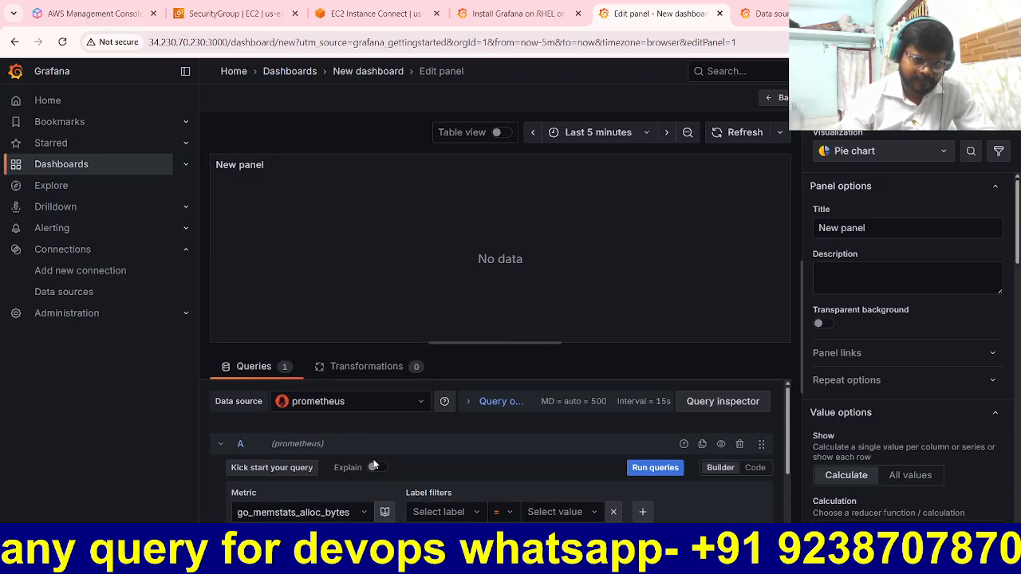
pyautogui.click(656, 469)
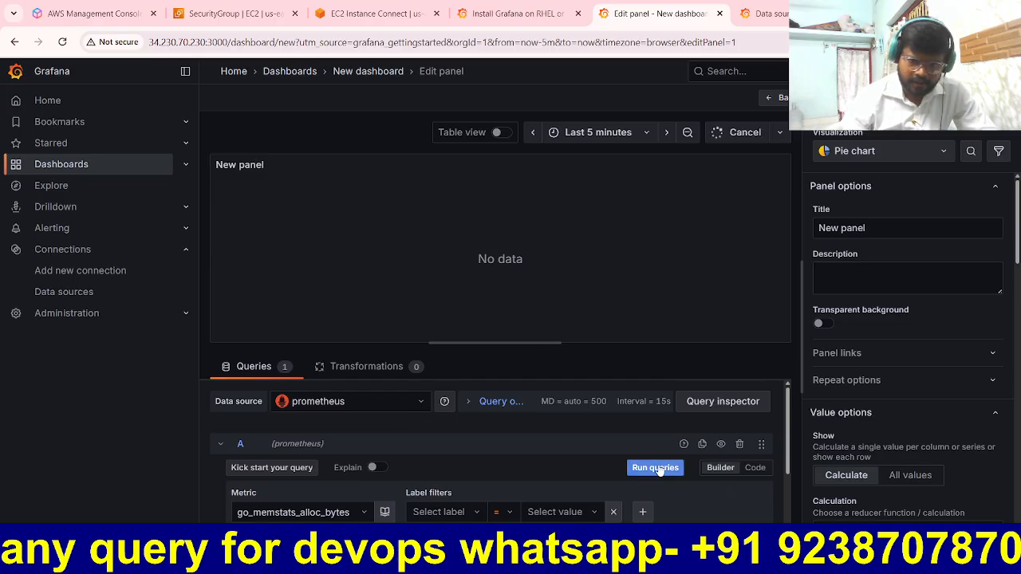
pyautogui.click(941, 154)
pyautogui.click(864, 348)
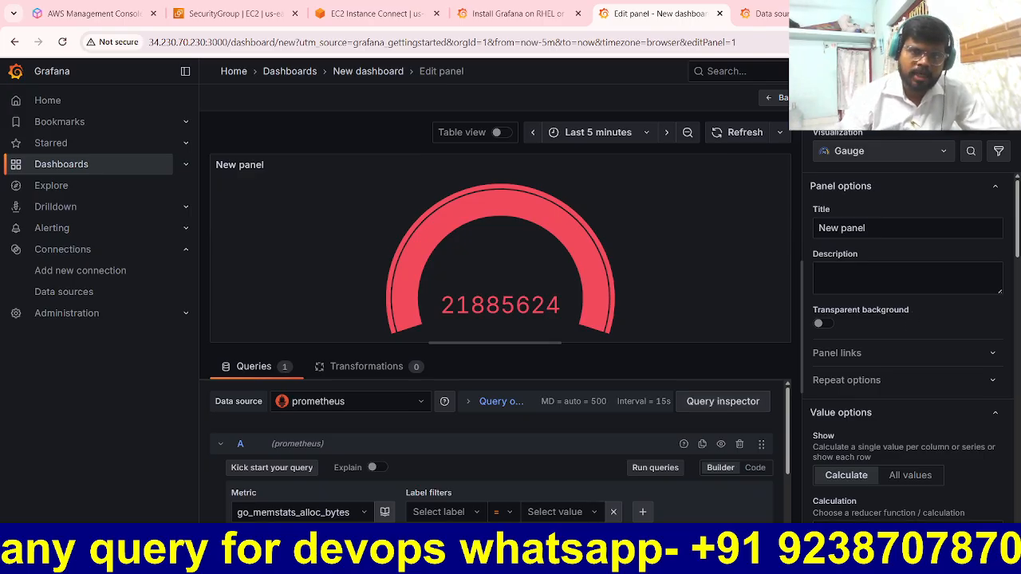
# - Start saving the dashboard and set its title to devopsbustech
pyautogui.click(973, 97)
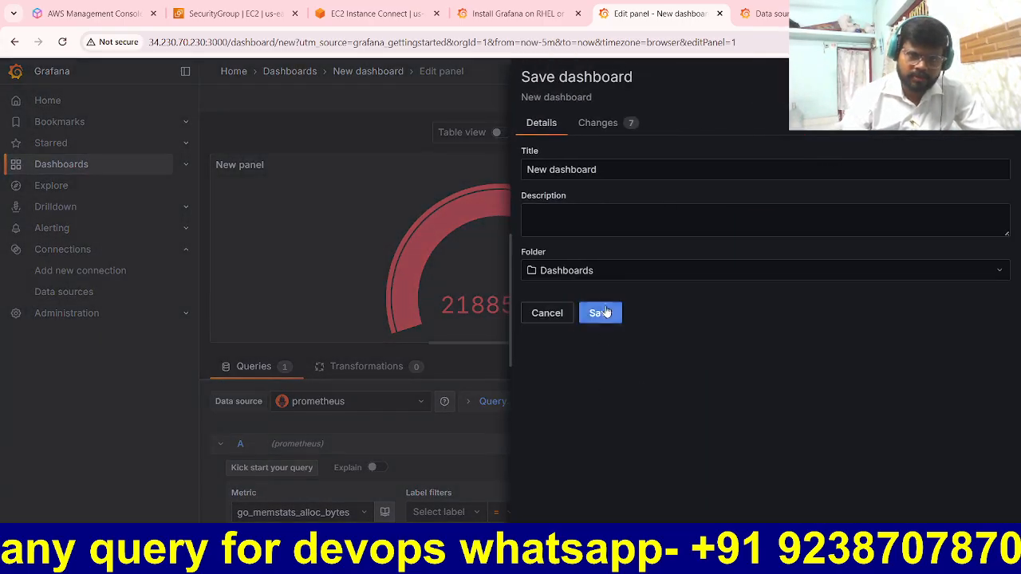
pyautogui.moveTo(611, 169); pyautogui.dragTo(523, 174)
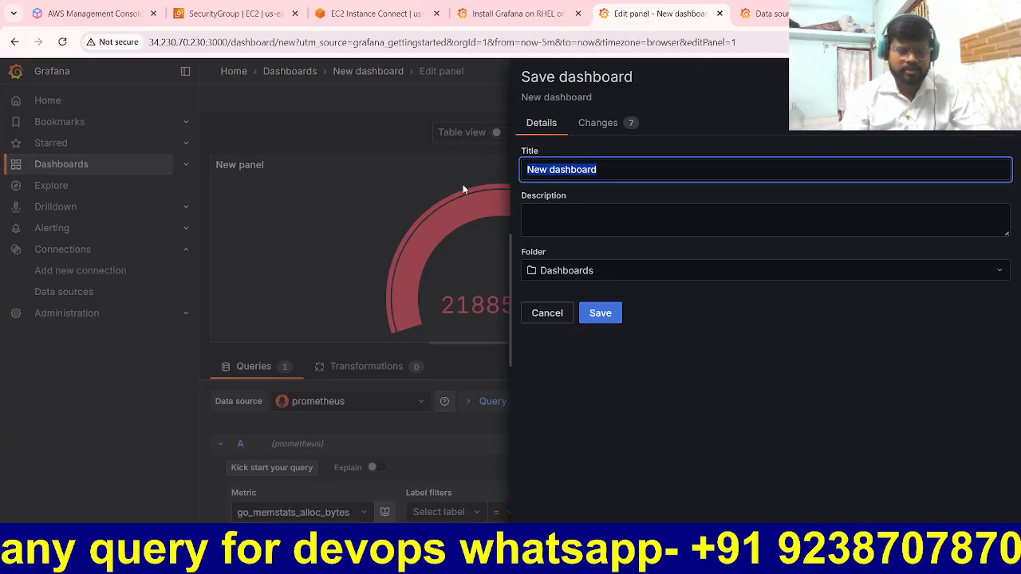
pyautogui.write('devop')
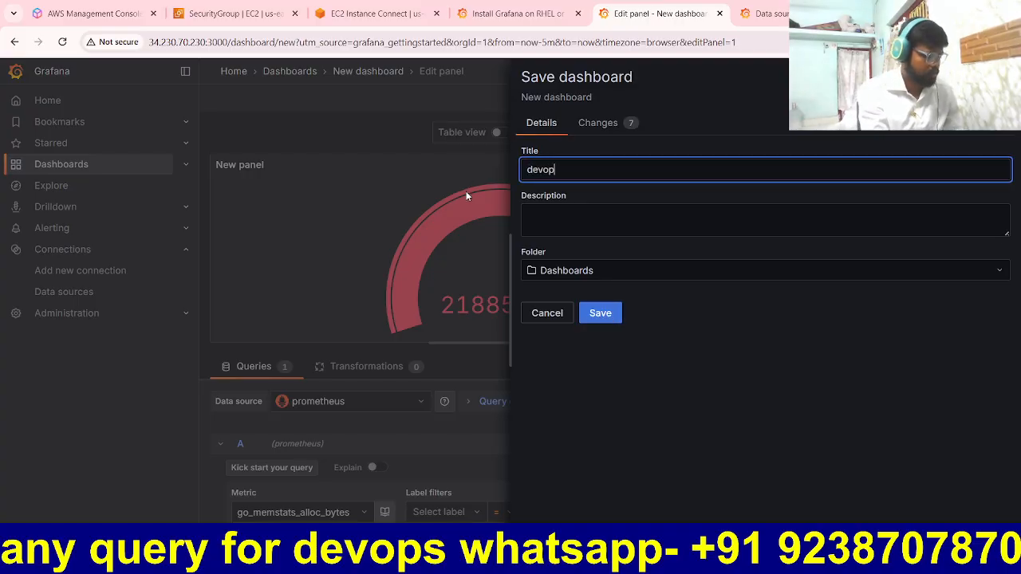
pyautogui.write('sbustec')
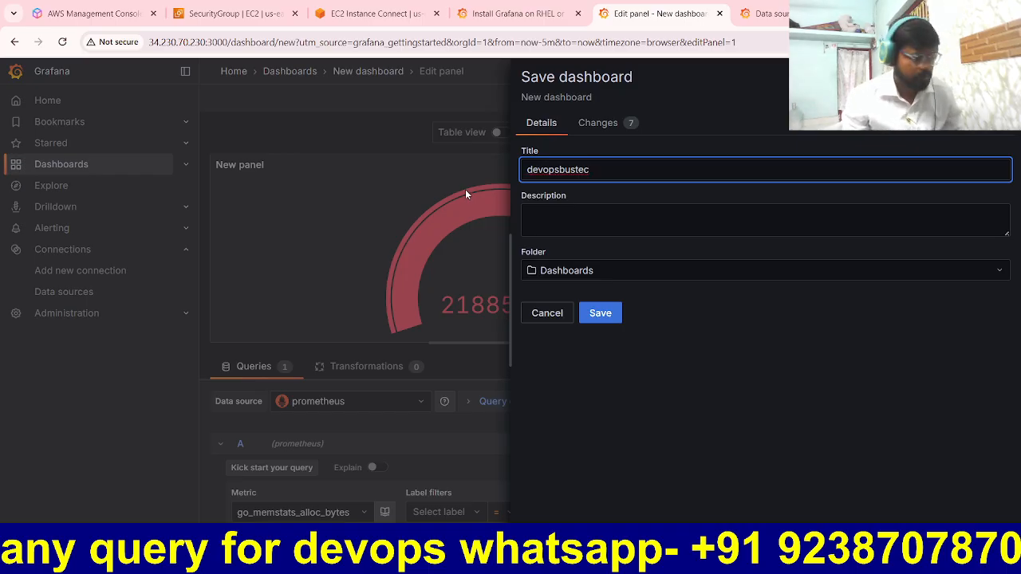
pyautogui.write('h')
# - Copy the title devopsbustech into the description and save the dashboard in the Dashboards folder
pyautogui.click(581, 219)
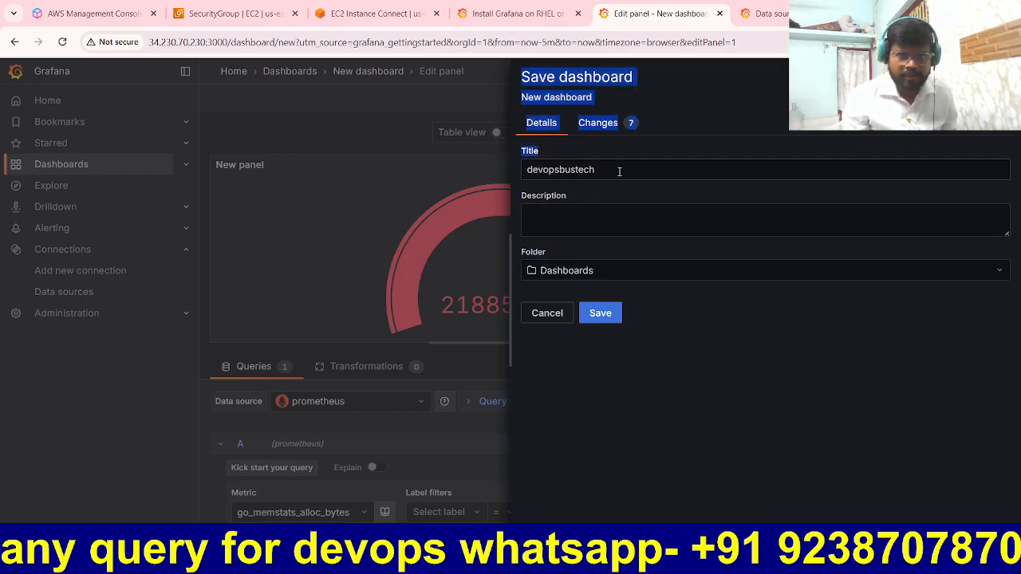
pyautogui.moveTo(615, 170); pyautogui.dragTo(487, 156)
pyautogui.hotkey('ctrl', 'c')
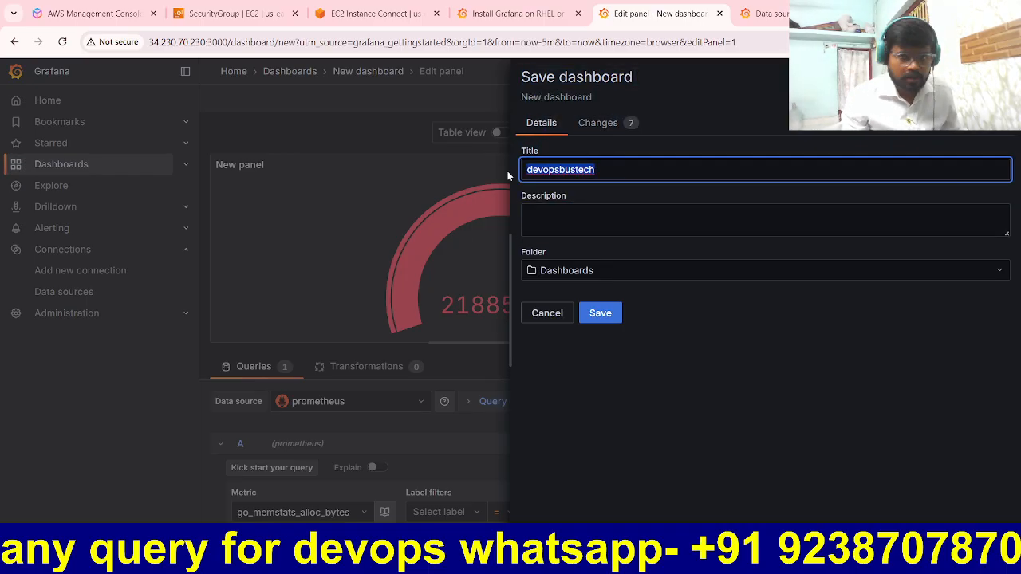
pyautogui.click(585, 213)
pyautogui.hotkey('ctrl', 'v')
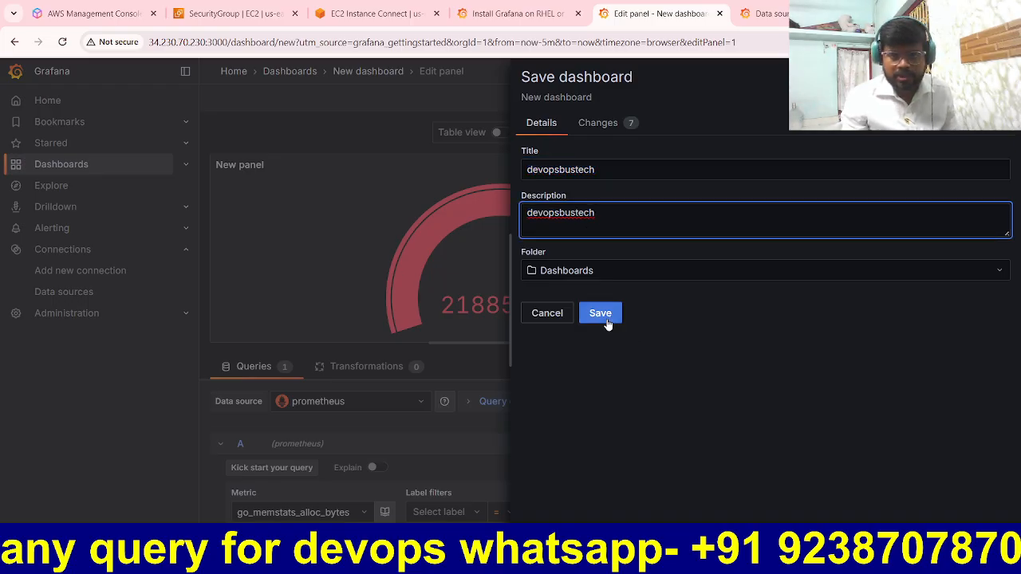
pyautogui.click(646, 271)
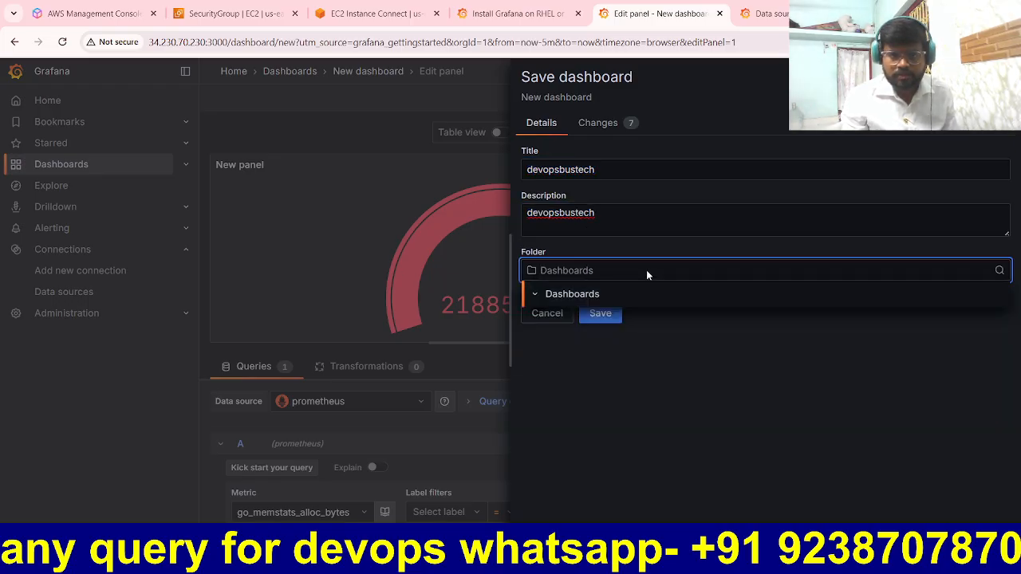
pyautogui.click(660, 237)
pyautogui.click(599, 313)
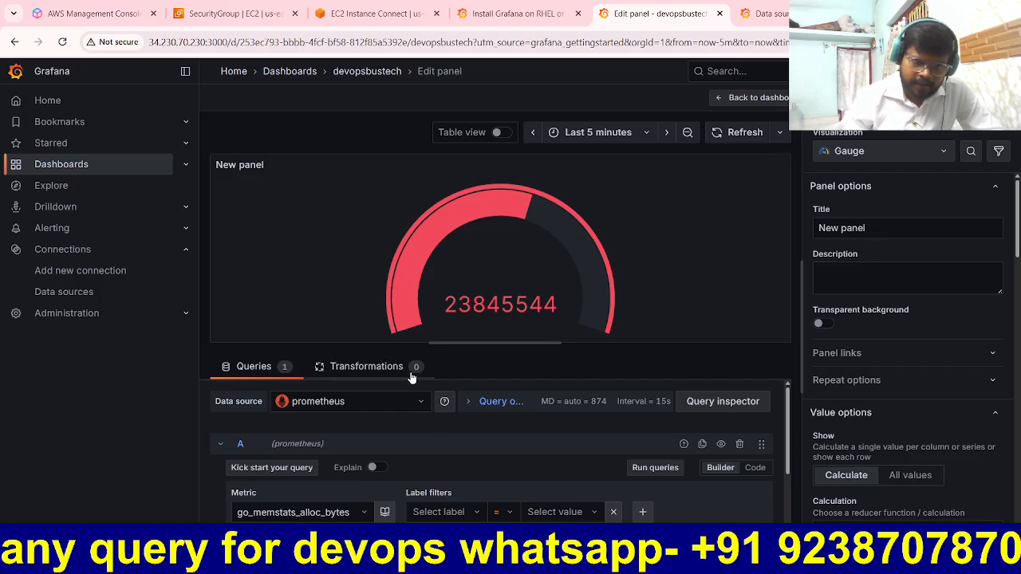
# - View the panel's transformations, the Add More Panels section and data source page in the Prometheus setup PDF, and the gauge's value options
pyautogui.click(371, 369)
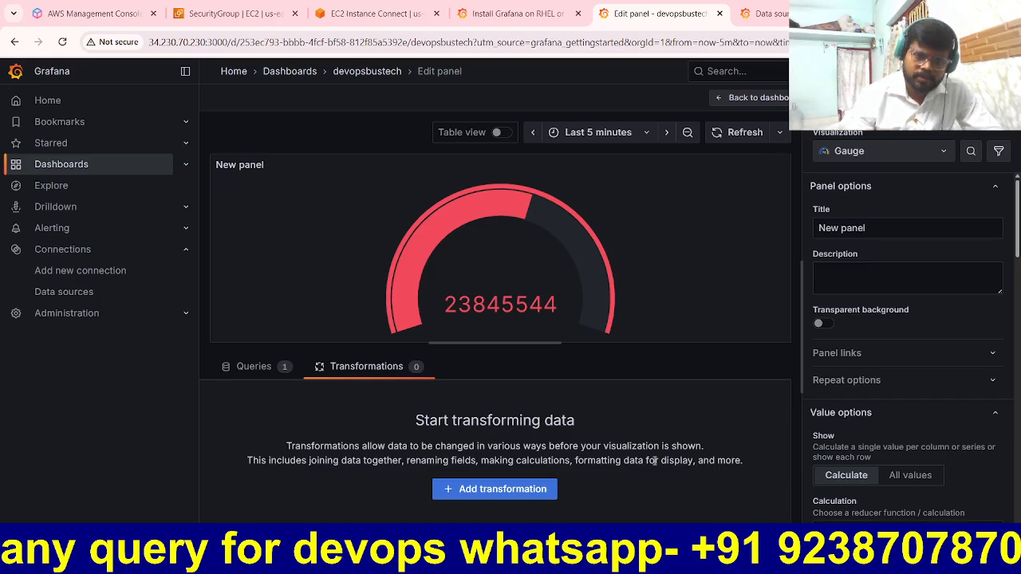
pyautogui.hotkey('alt', 'Tab')
pyautogui.scroll(-8, 418, 379)
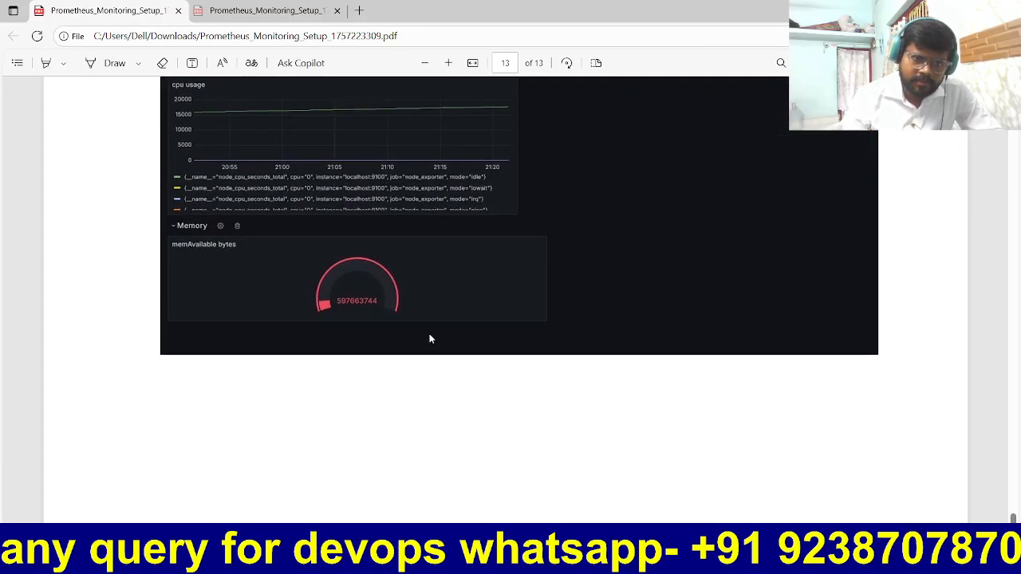
pyautogui.scroll(3, 428, 338)
pyautogui.scroll(-3, 451, 332)
pyautogui.scroll(4, 451, 333)
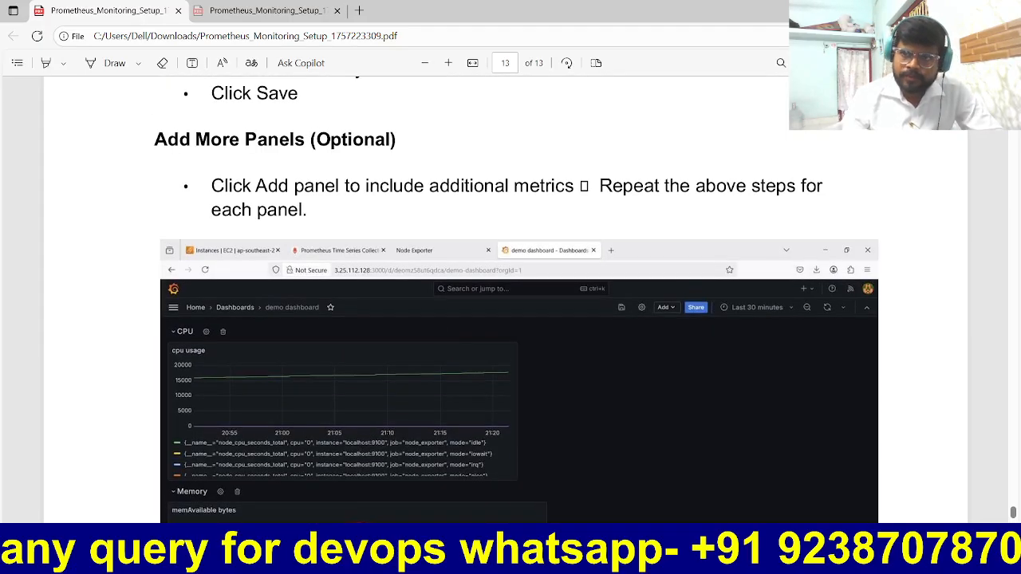
pyautogui.click(292, 12)
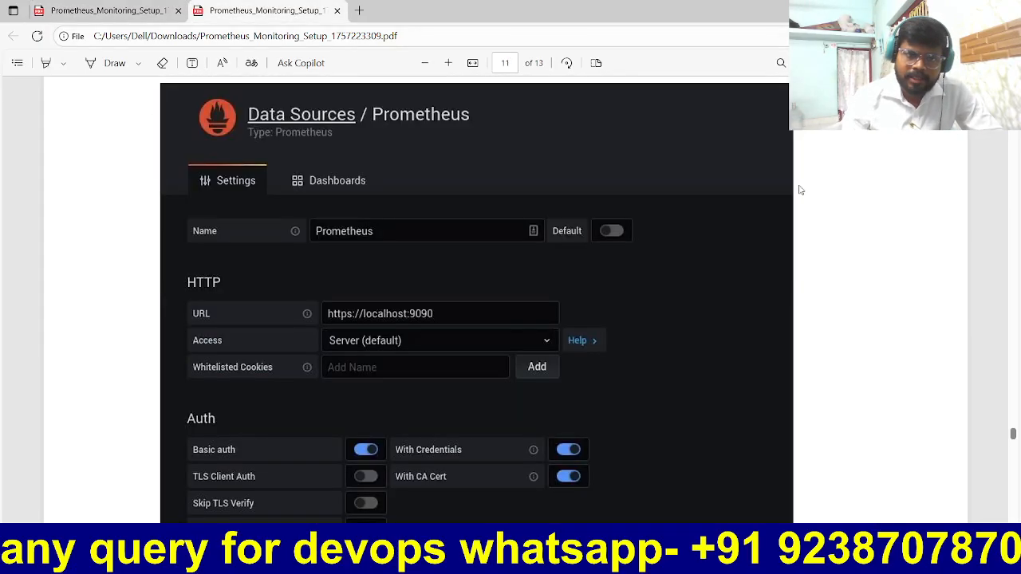
pyautogui.hotkey('alt', 'Tab')
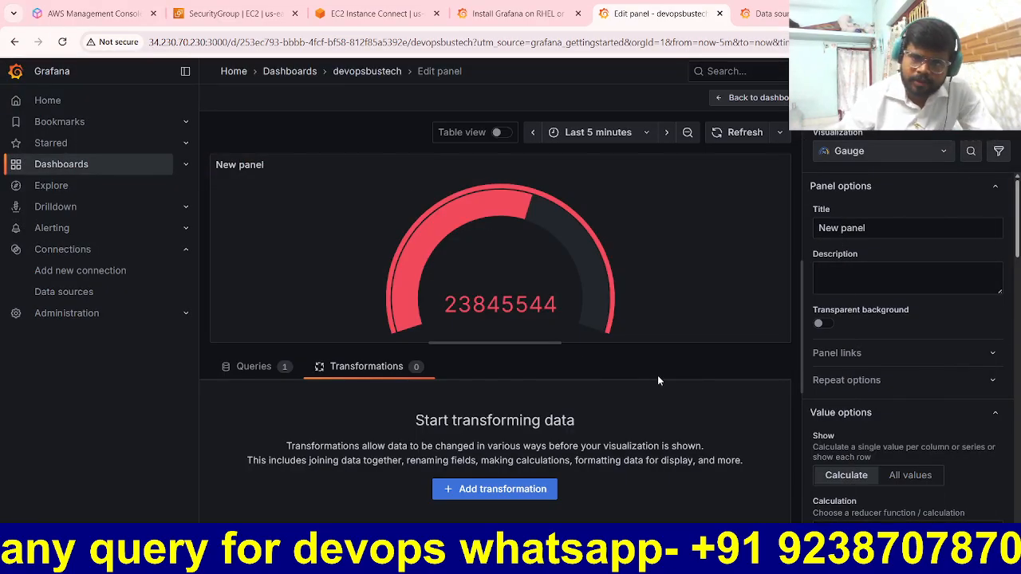
pyautogui.scroll(-5, 871, 307)
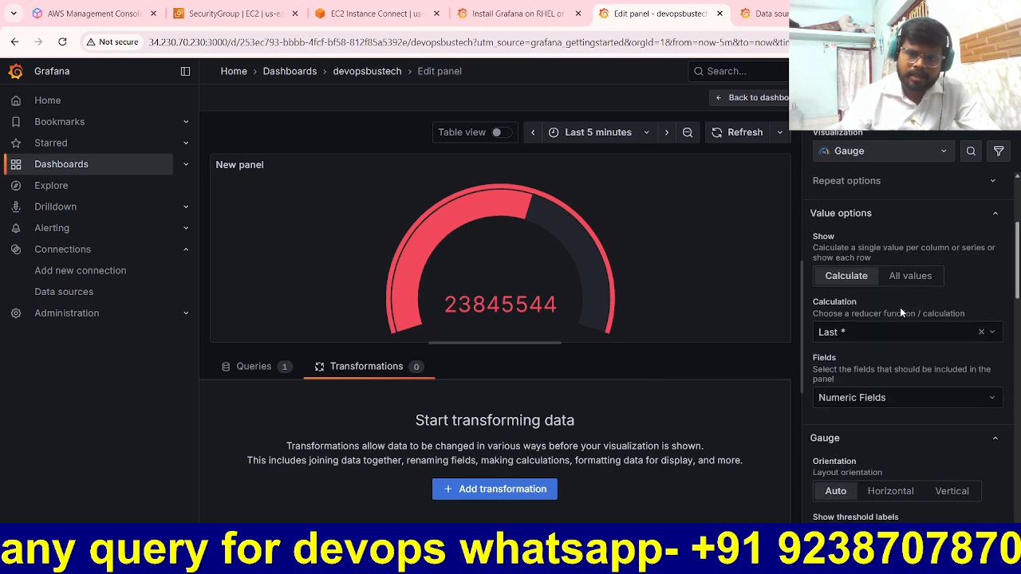
# - Add a second query to the panel with the metric promhttp_metric_handler_requests_in_flight
pyautogui.click(261, 372)
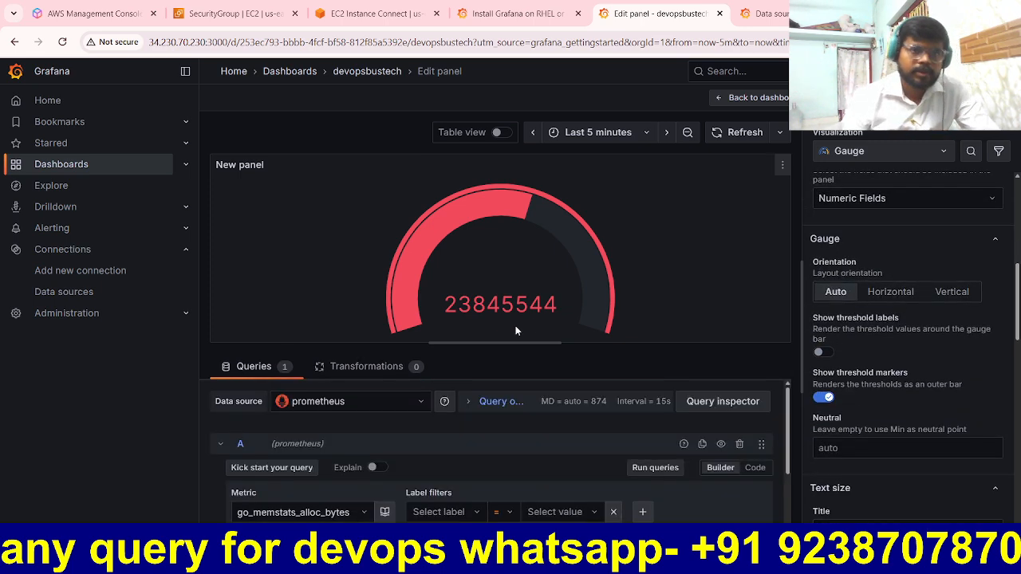
pyautogui.scroll(-3, 518, 441)
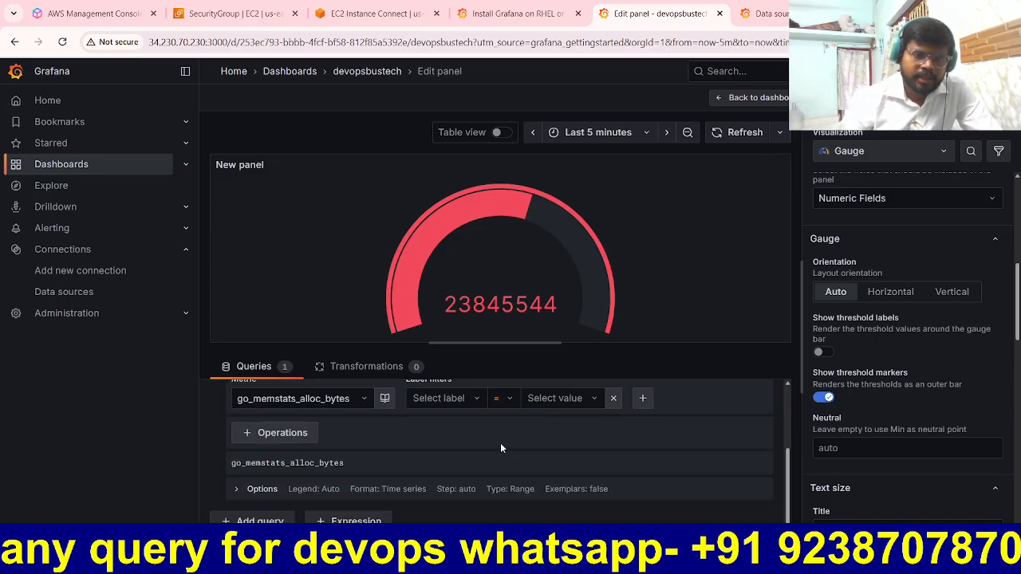
pyautogui.click(288, 521)
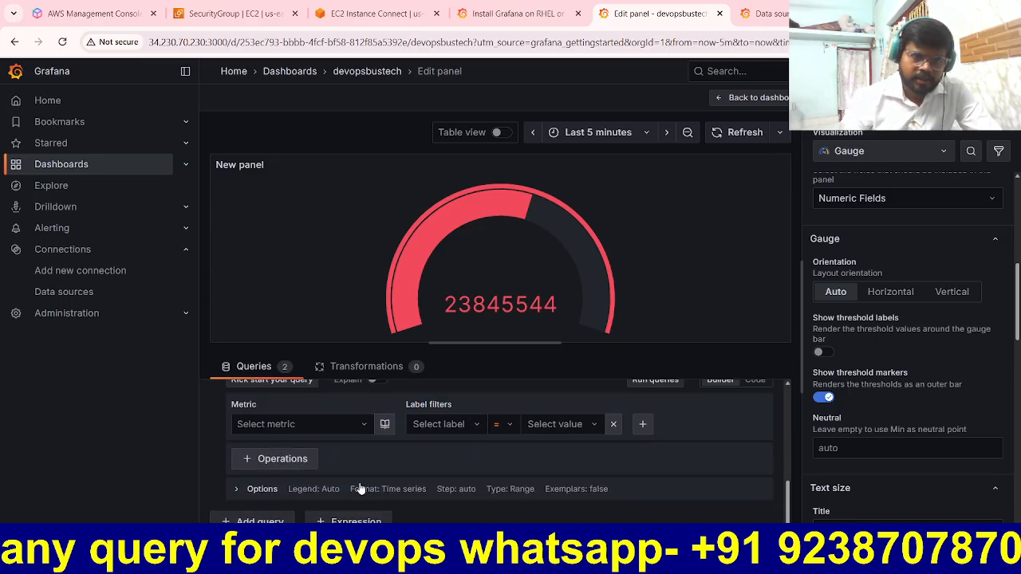
pyautogui.click(343, 423)
pyautogui.scroll(-2, 353, 356)
pyautogui.scroll(-15, 353, 356)
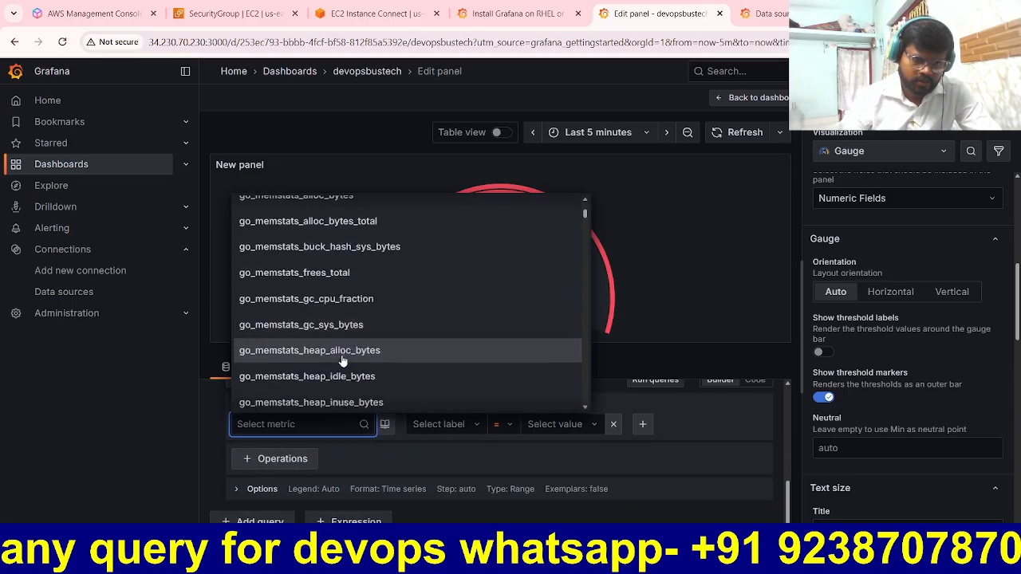
pyautogui.scroll(-15, 356, 315)
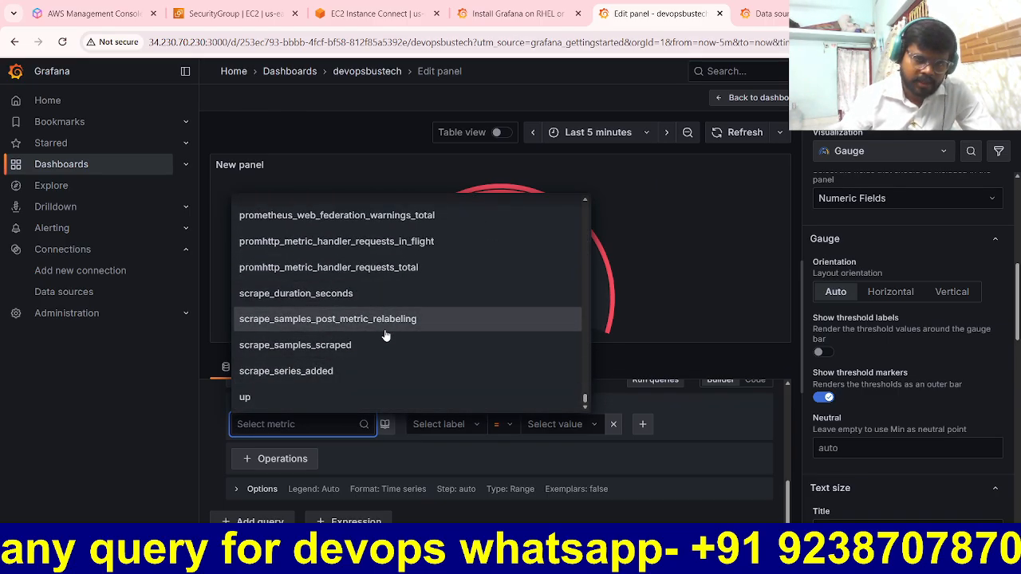
pyautogui.click(400, 242)
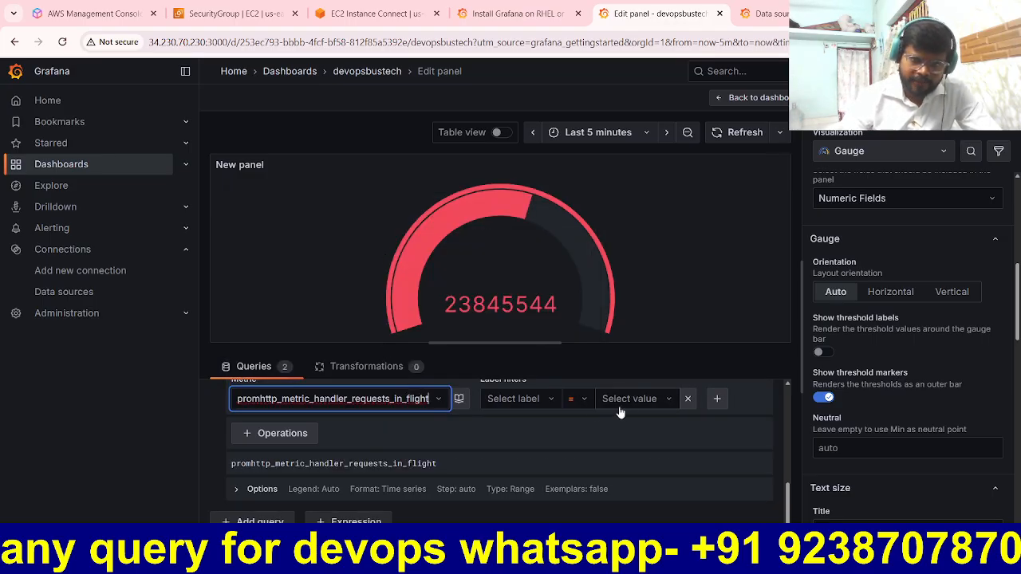
# - Filter the second query by the label event equal to update
pyautogui.click(545, 399)
pyautogui.click(513, 358)
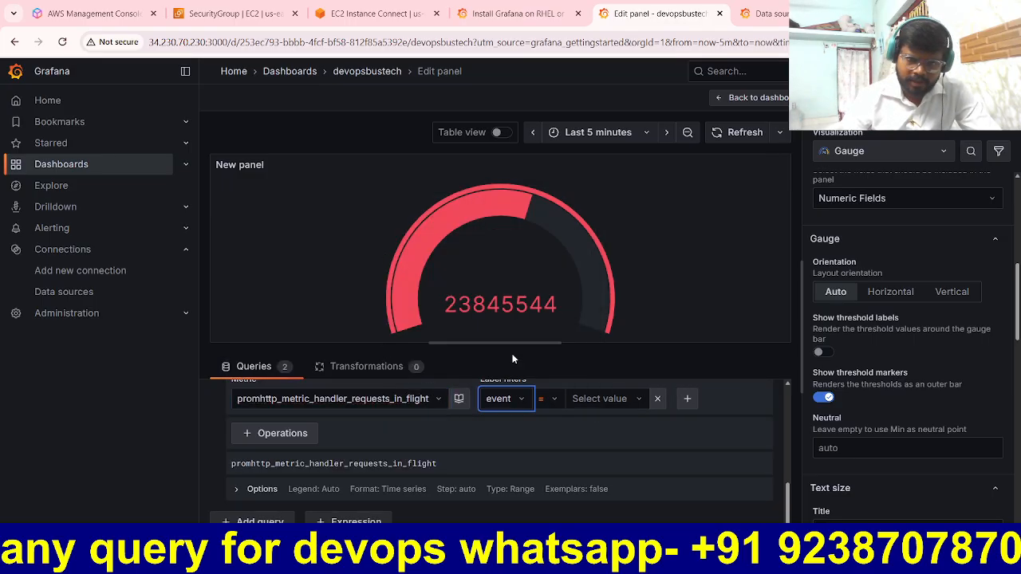
pyautogui.click(638, 400)
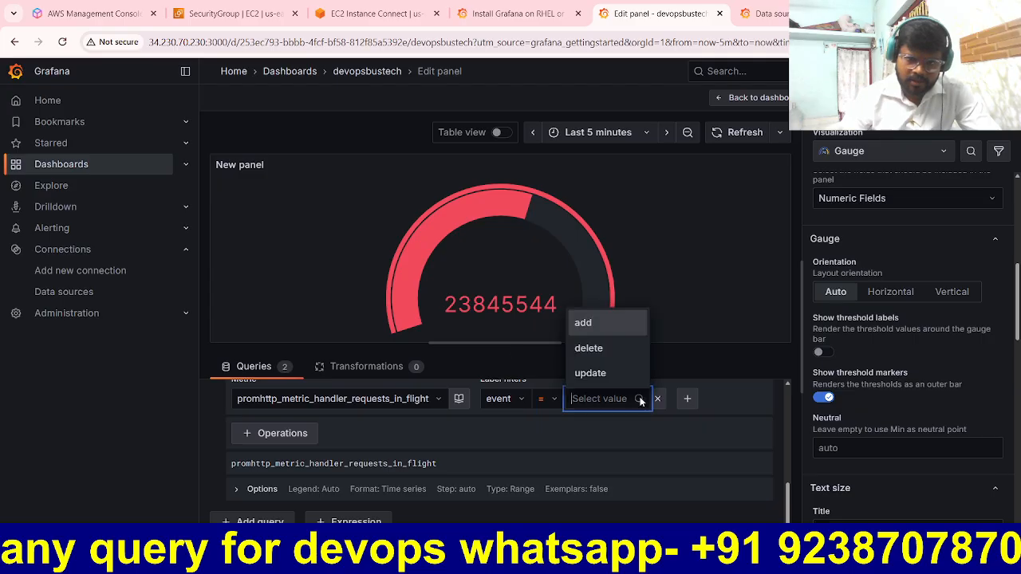
pyautogui.click(596, 372)
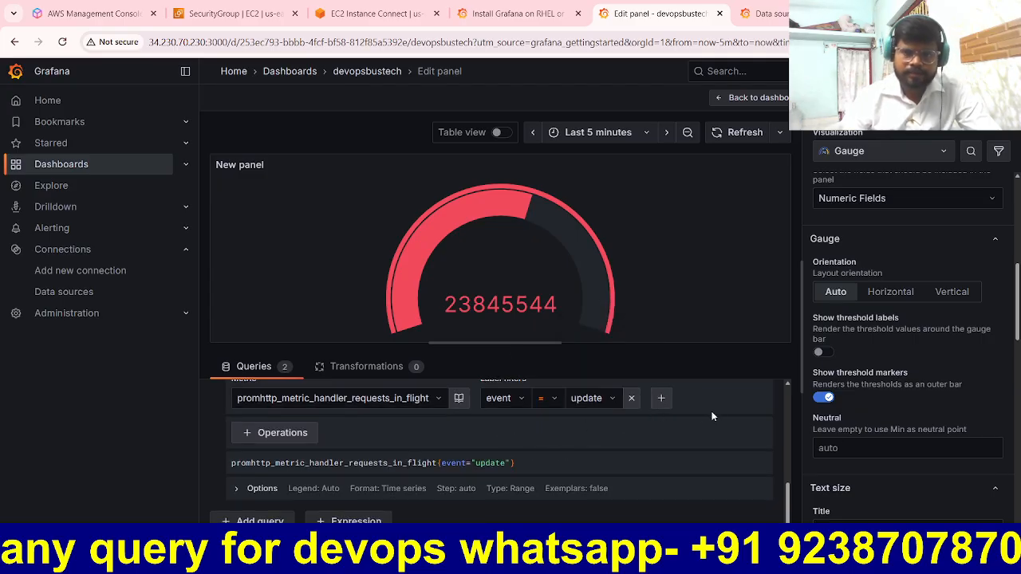
# - Add the Histogram avg function to the second query and change its metric to promhttp_metric_handler_requests_total
pyautogui.scroll(-3, 1001, 308)
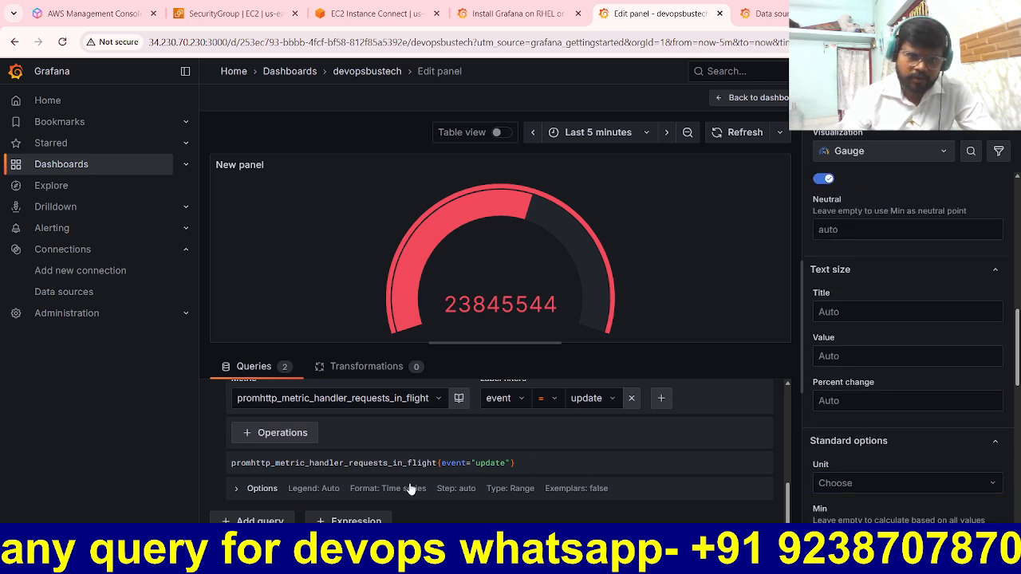
pyautogui.click(293, 440)
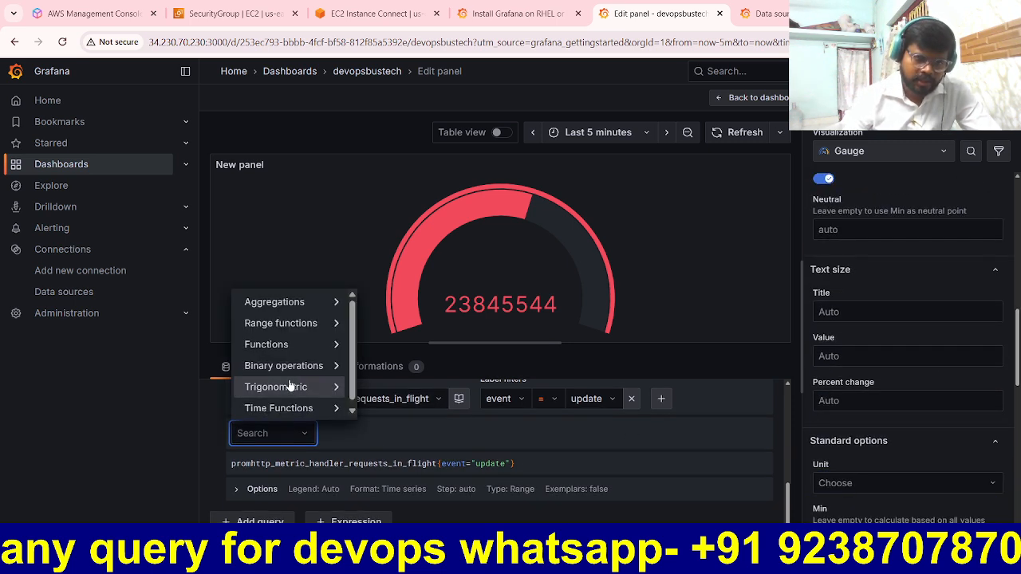
pyautogui.moveTo(288, 352)
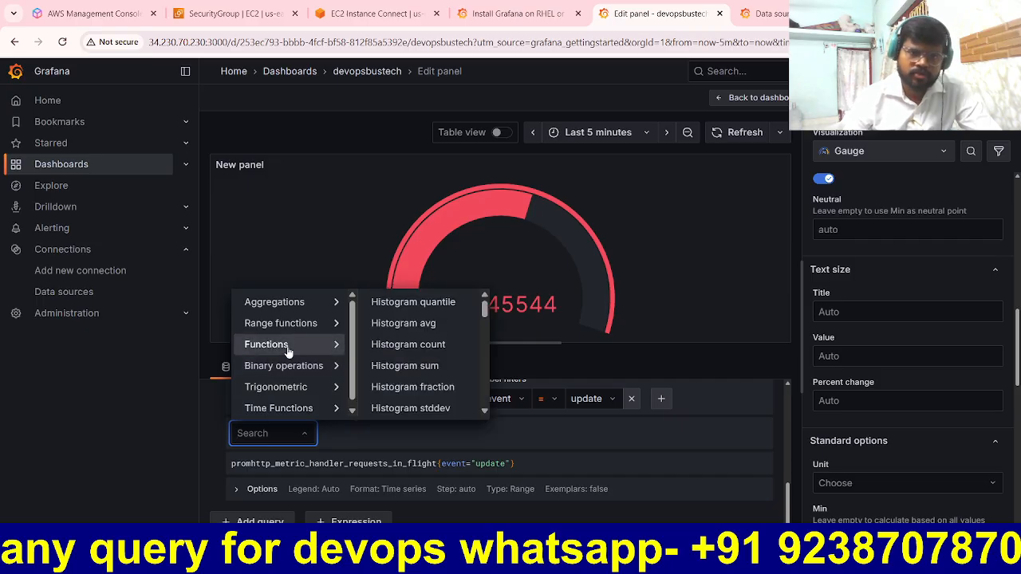
pyautogui.click(407, 324)
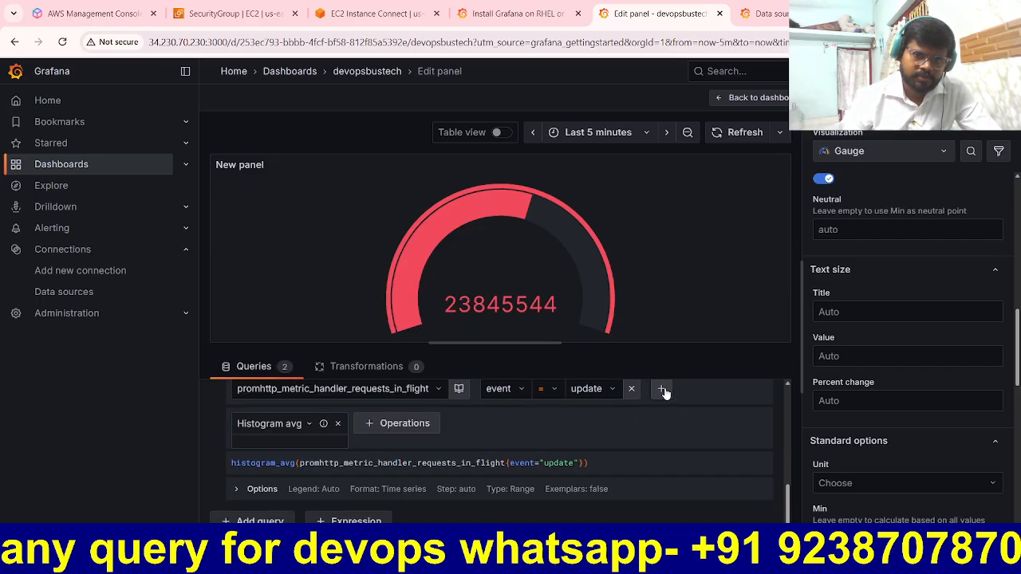
pyautogui.click(437, 387)
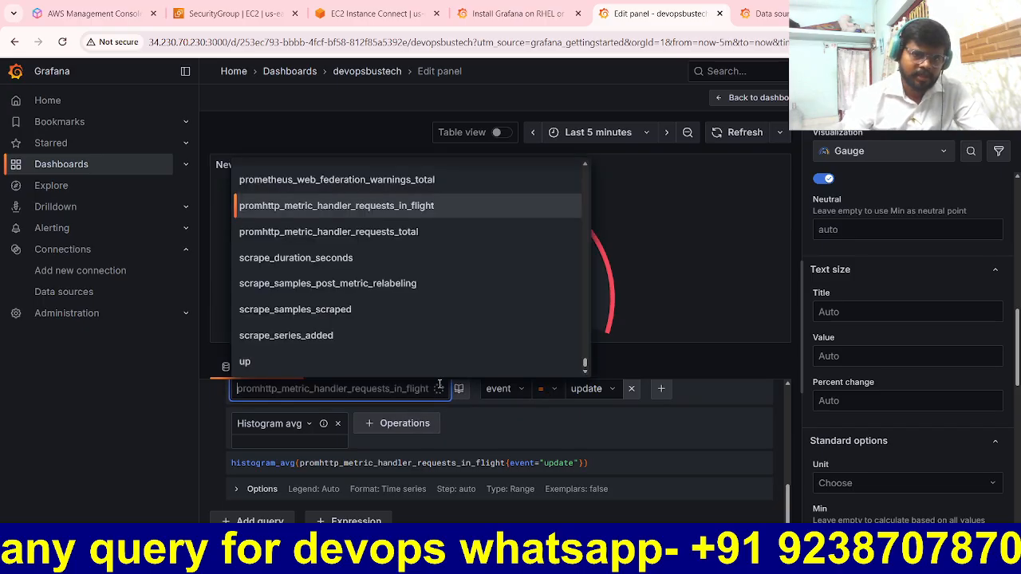
pyautogui.click(356, 239)
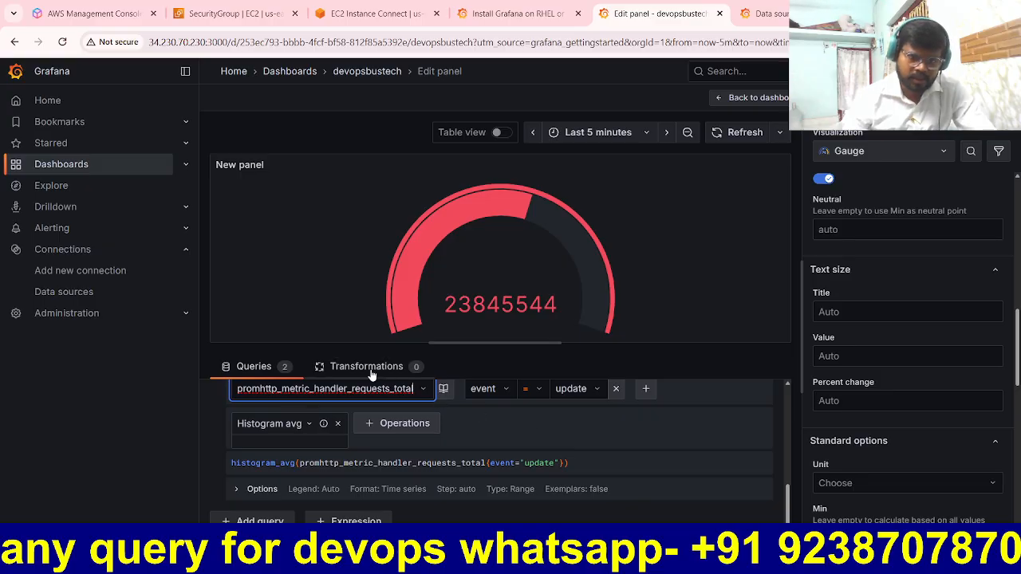
# - Leave the panel editor for the Alerting page, saving the dashboard changes without a message
pyautogui.click(59, 228)
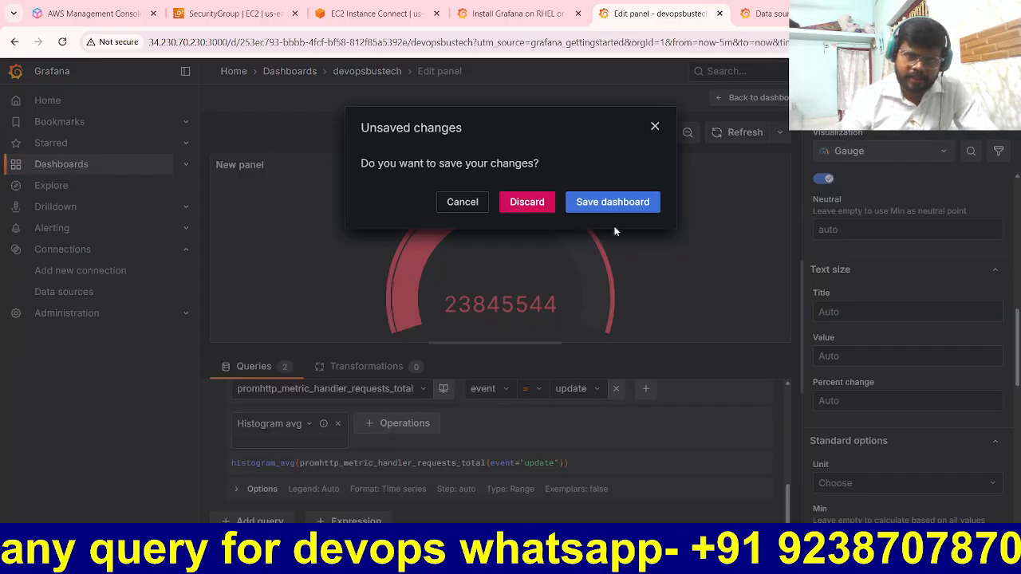
pyautogui.click(613, 203)
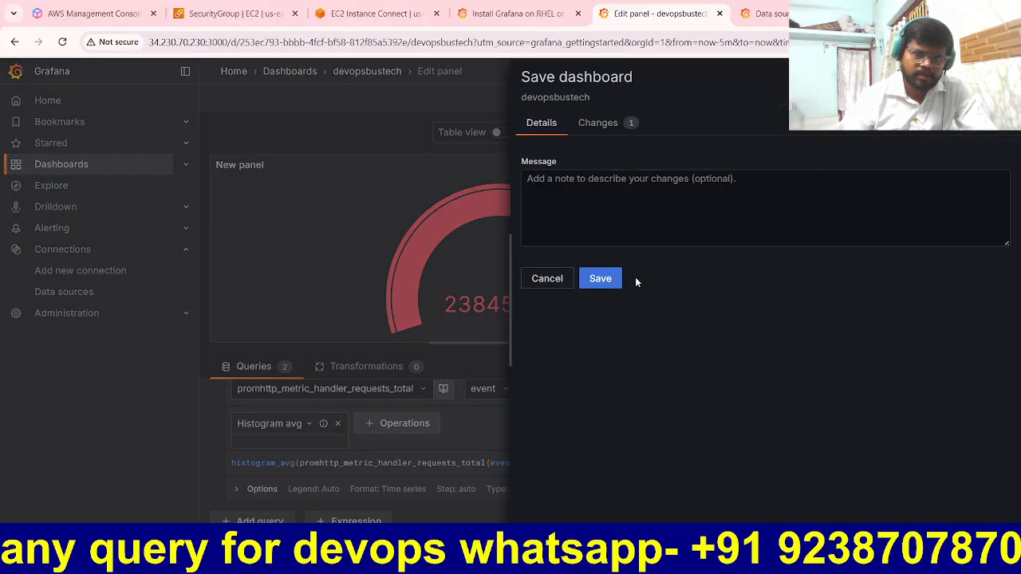
pyautogui.click(598, 279)
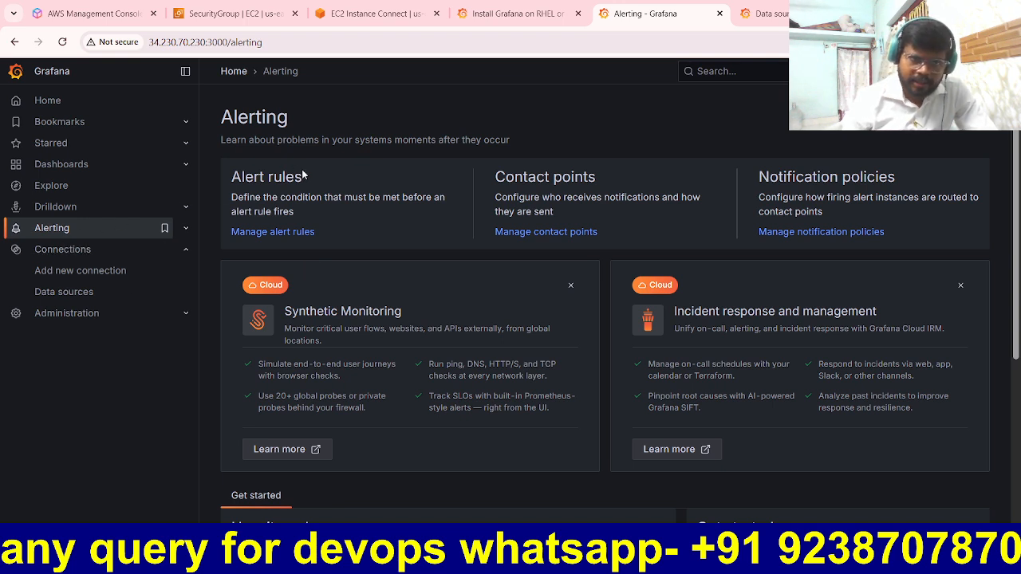
# - Read the Alert rules, Contact points and Notification policies sections on the Alerting overview page
pyautogui.moveTo(317, 177); pyautogui.dragTo(235, 177)
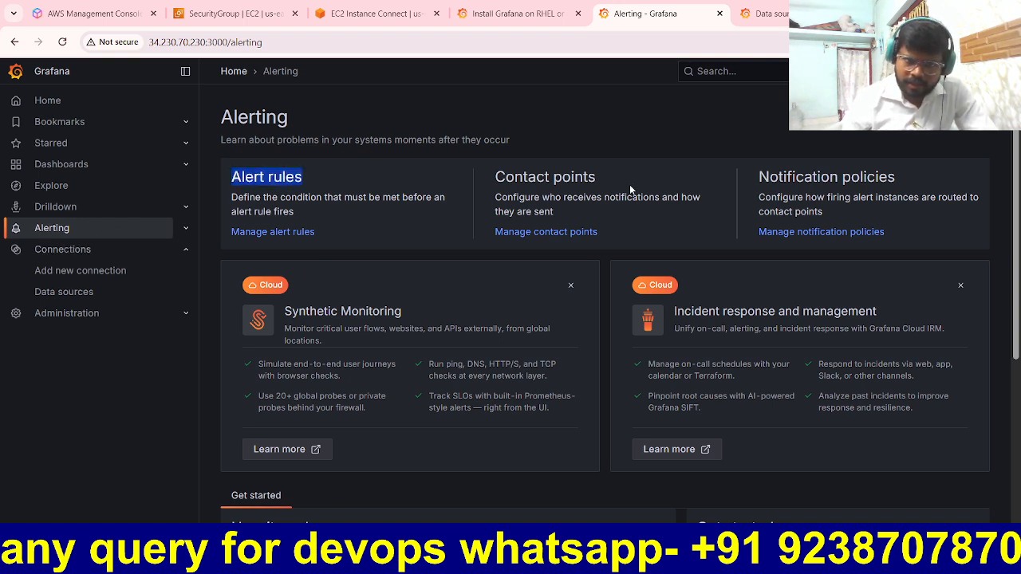
pyautogui.moveTo(630, 188); pyautogui.dragTo(493, 179)
pyautogui.moveTo(934, 231); pyautogui.dragTo(766, 174)
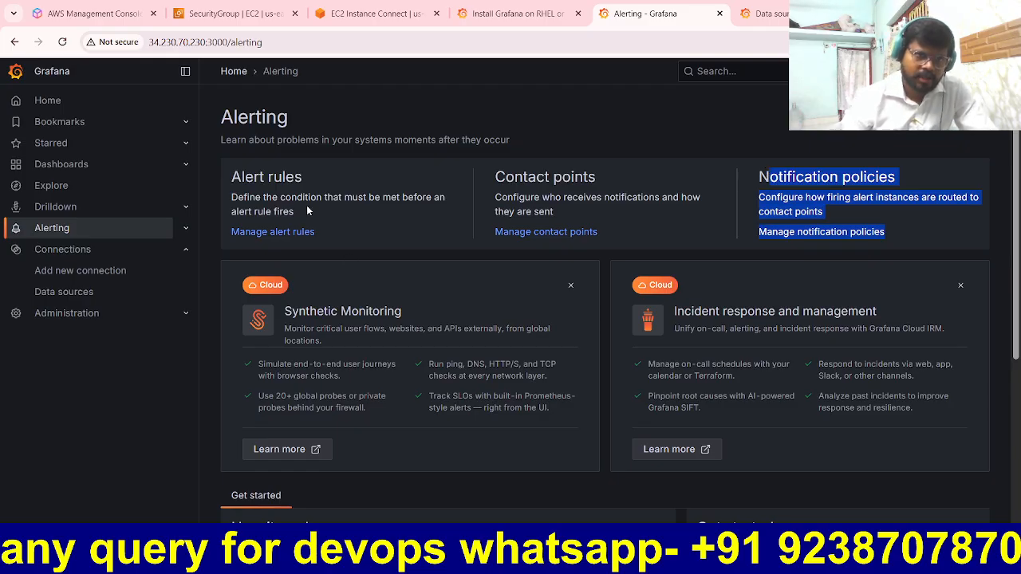
pyautogui.click(903, 202)
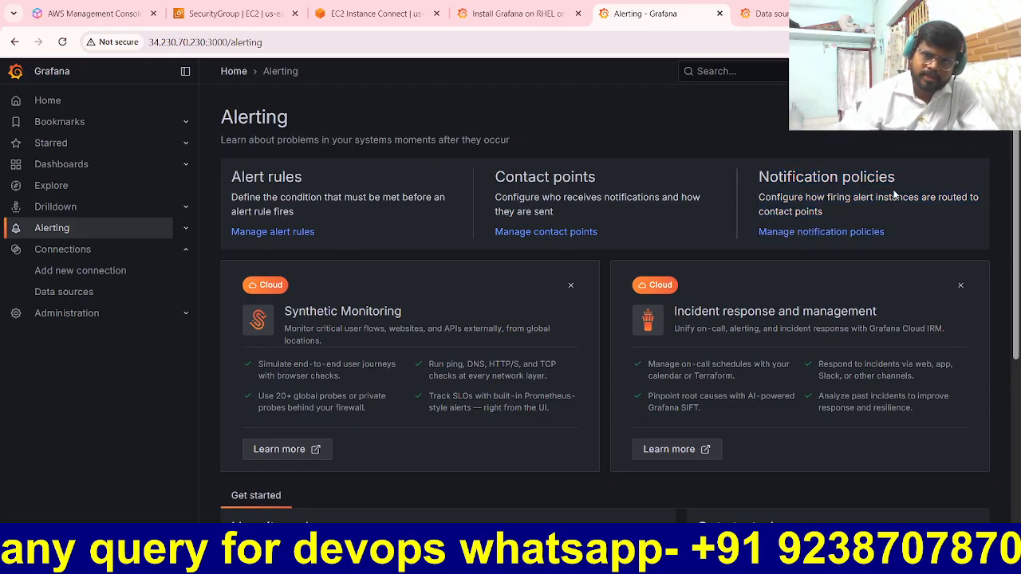
# - Open the notification policies for management and view their time intervals before returning to the policy list
pyautogui.click(833, 233)
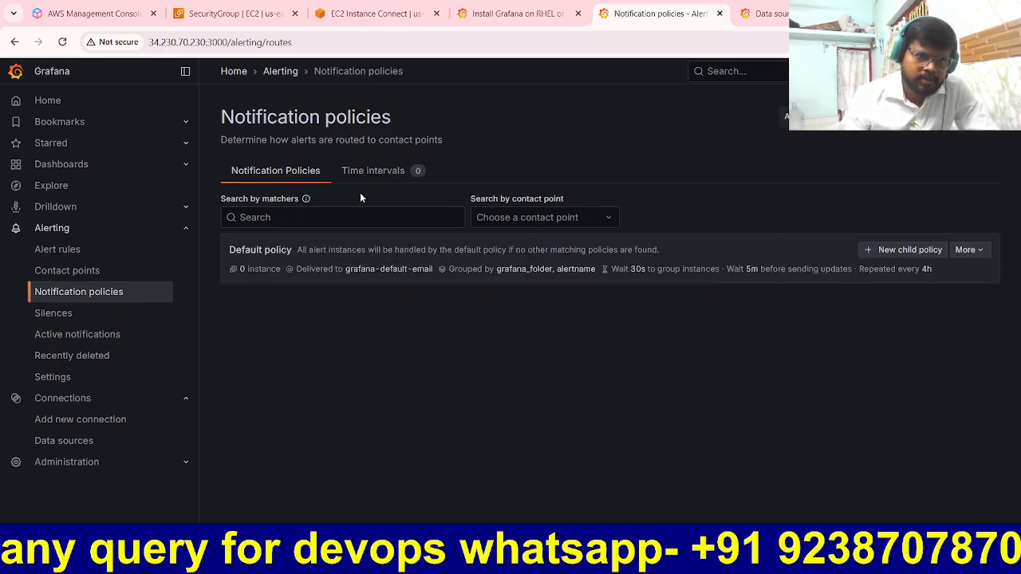
pyautogui.click(356, 214)
pyautogui.click(376, 171)
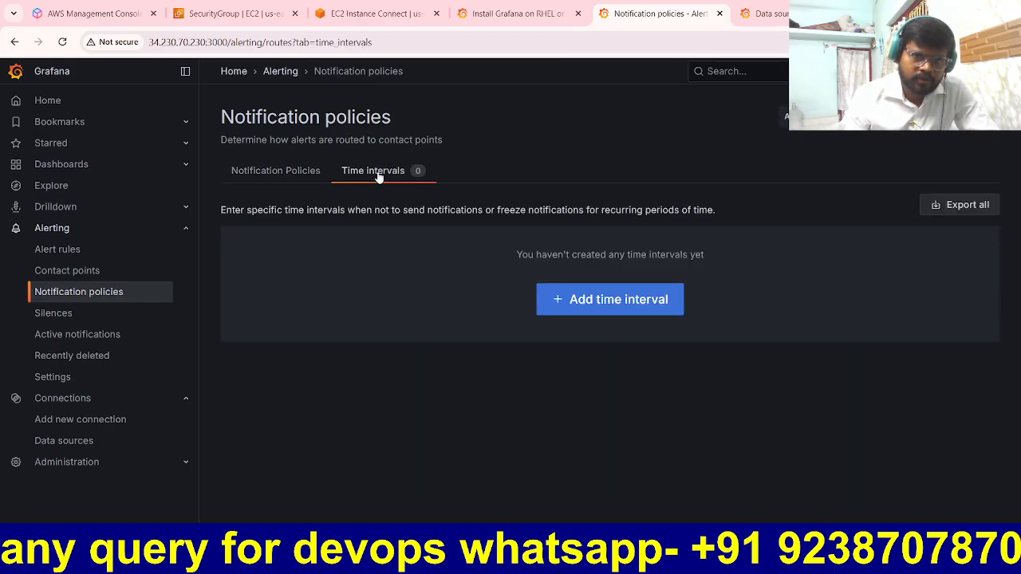
pyautogui.click(281, 172)
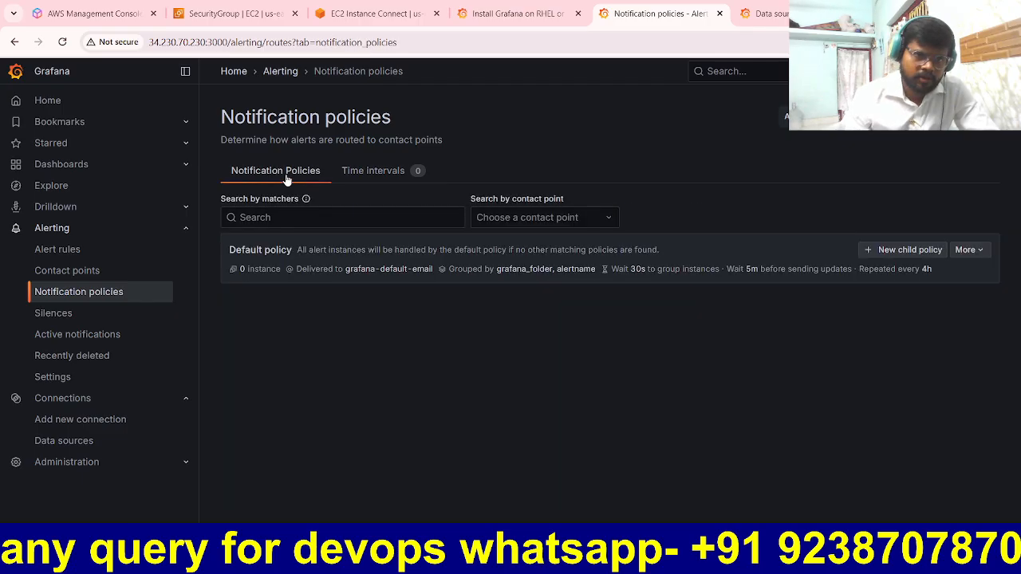
# - Filter the notification policies by the contact point grafana-default-email and try the matcher search devevop[
pyautogui.click(563, 222)
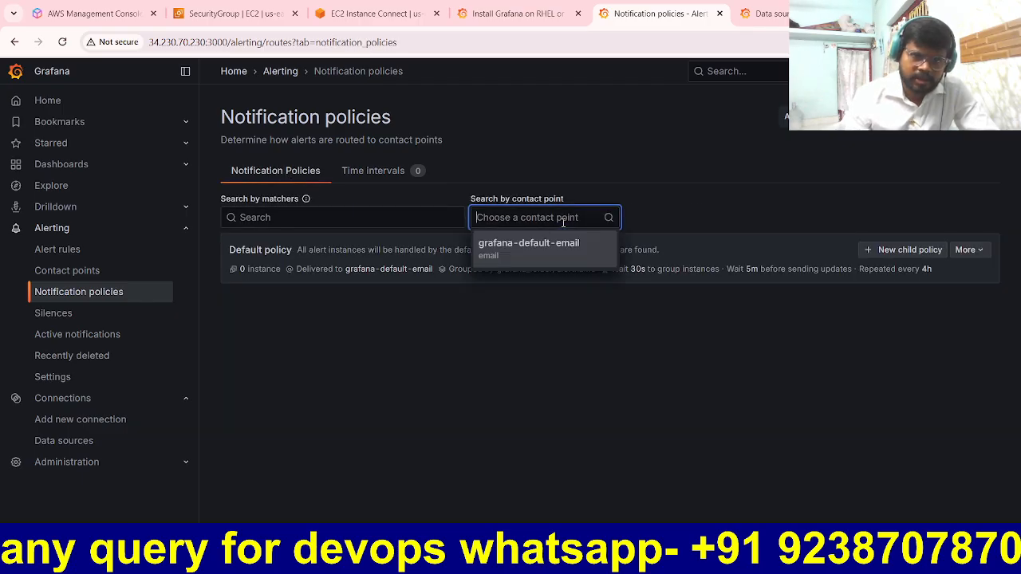
pyautogui.click(526, 248)
pyautogui.click(323, 223)
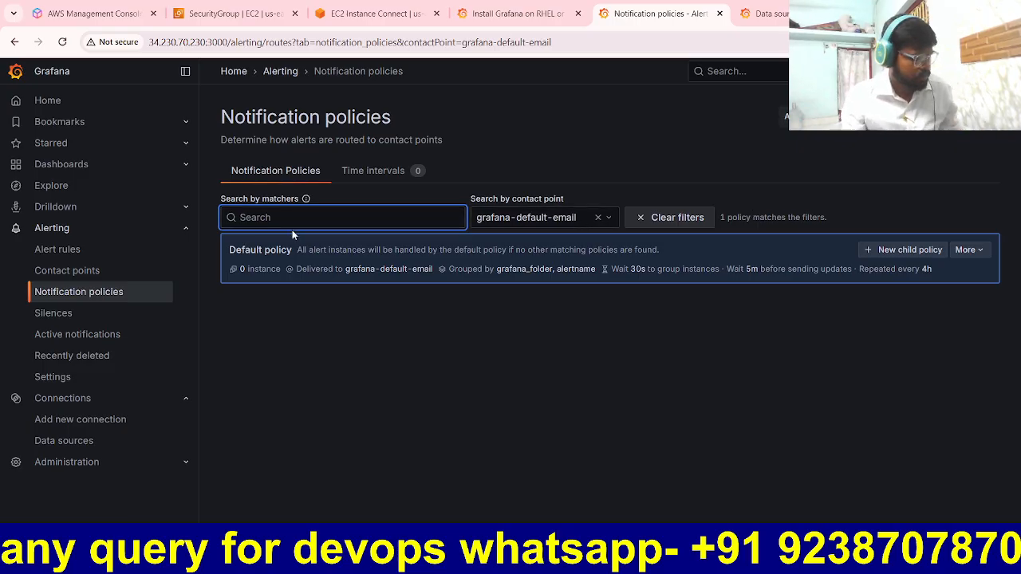
pyautogui.write('de')
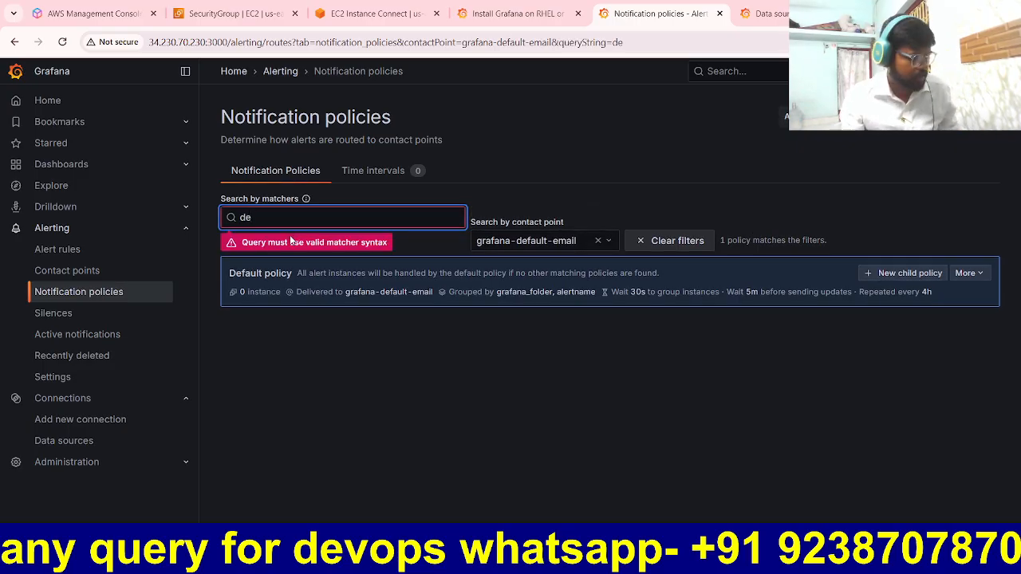
pyautogui.write('vevop[')
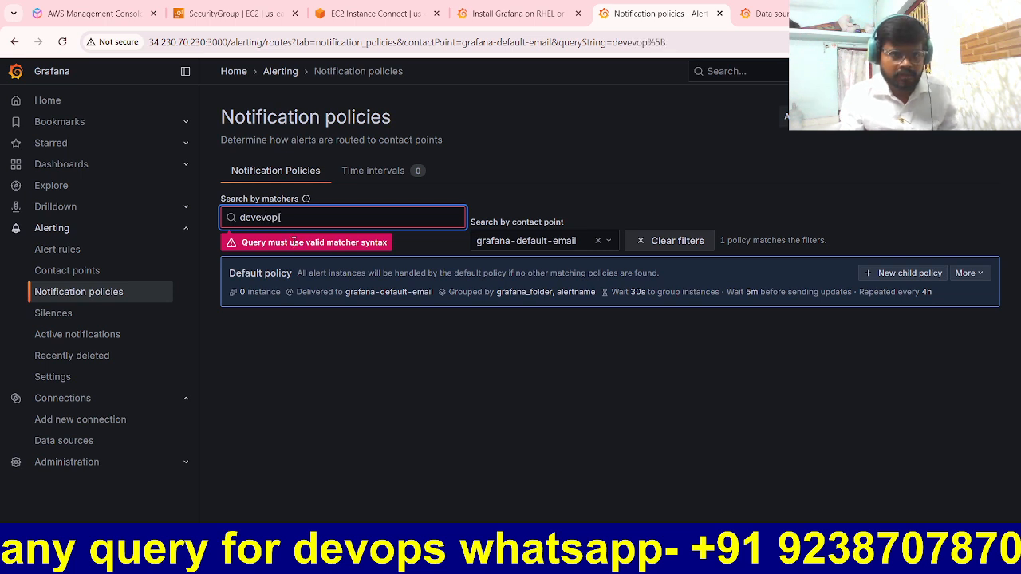
pyautogui.click(522, 332)
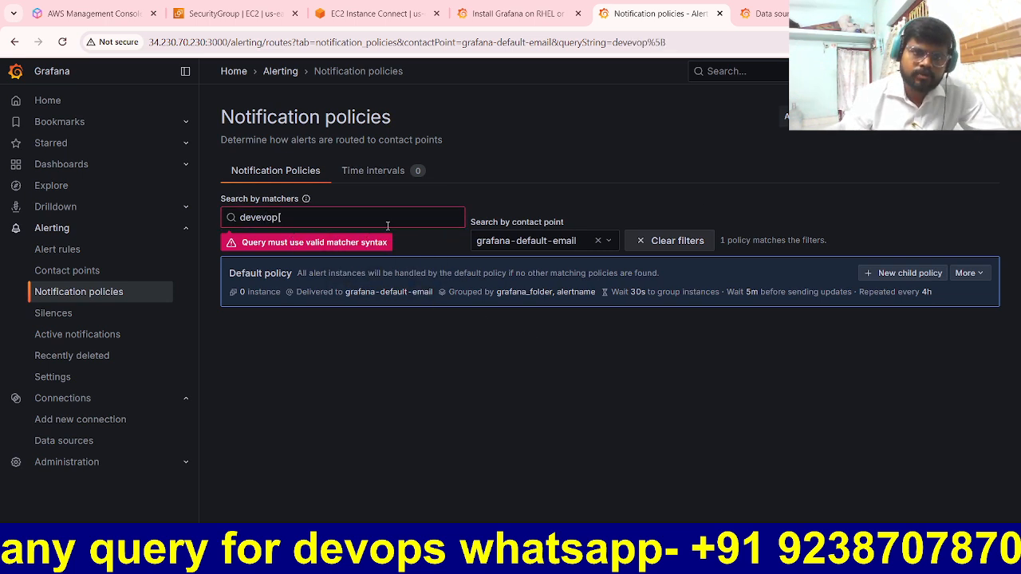
# - Clear the matcher search text, then open a new time interval form and look through its fields
pyautogui.moveTo(286, 217); pyautogui.dragTo(198, 239)
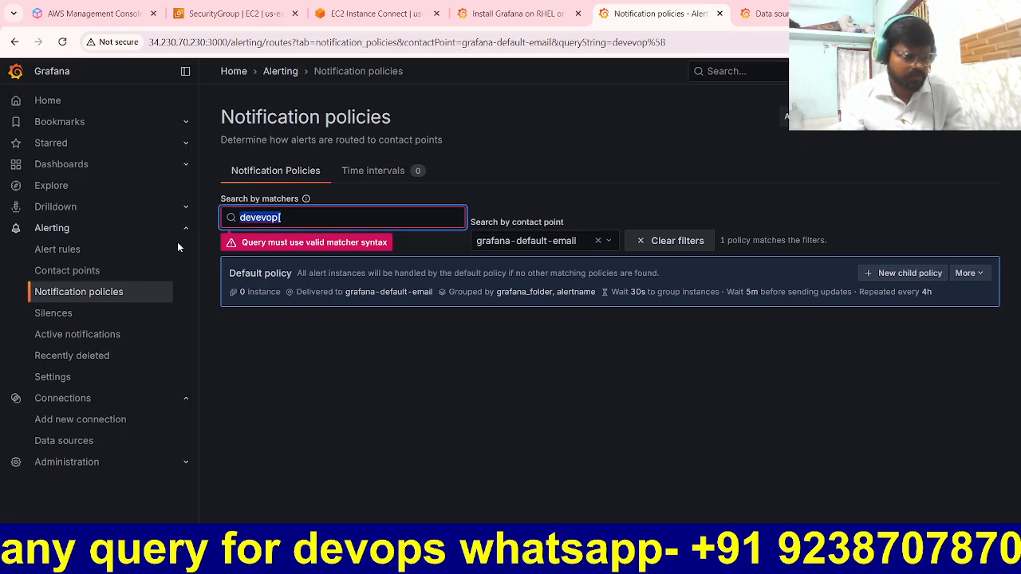
pyautogui.press('BackSpace')
pyautogui.click(363, 180)
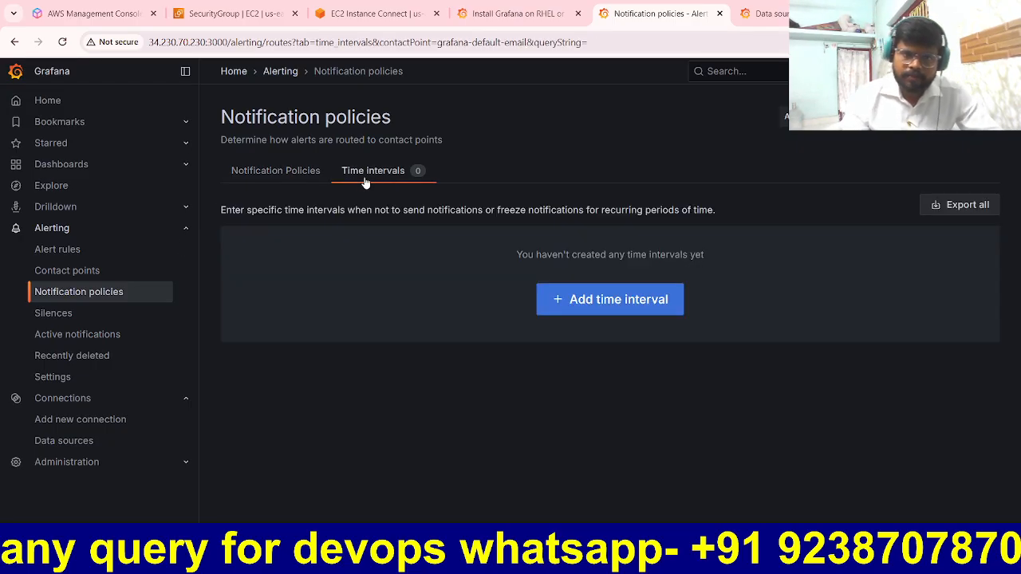
pyautogui.click(676, 305)
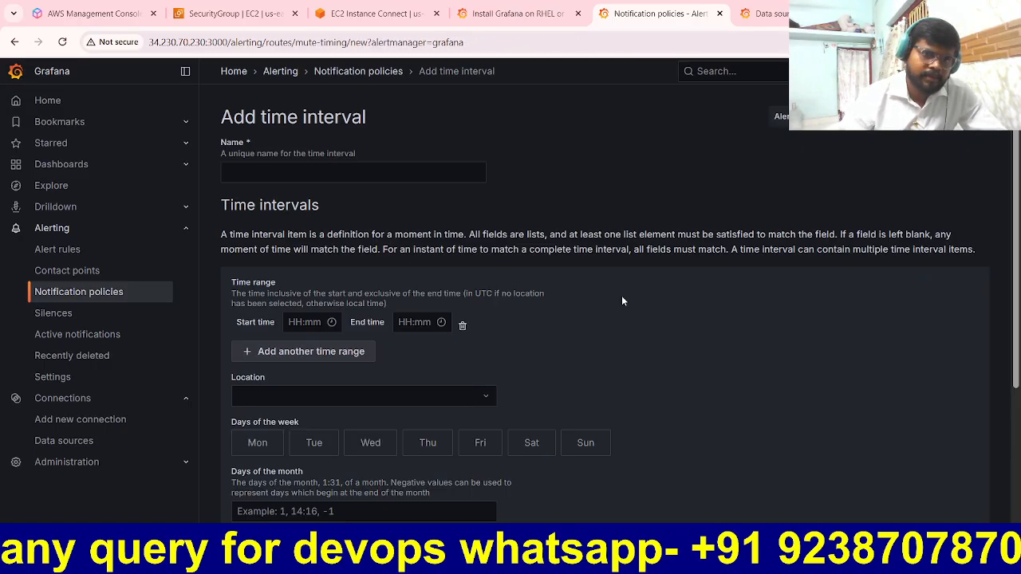
pyautogui.scroll(-5, 613, 286)
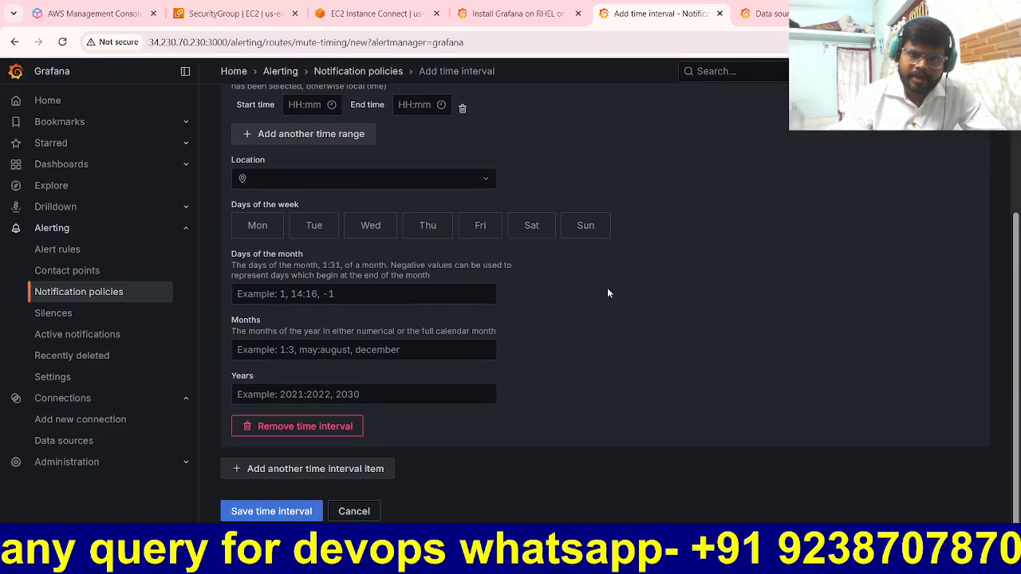
pyautogui.scroll(3, 671, 307)
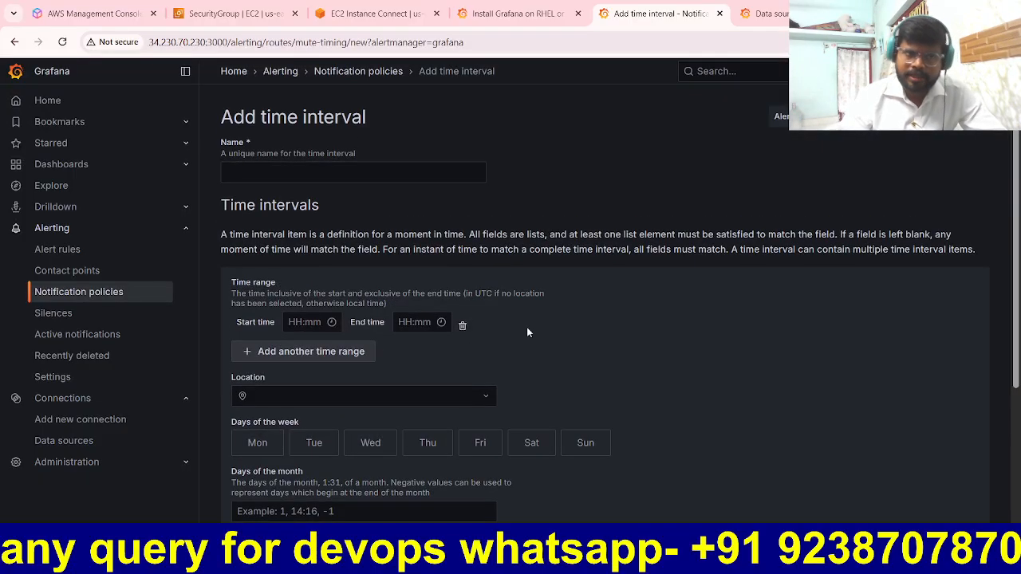
# - Return to the Grafana home page and open the devopsbustech dashboard from the dashboards list
pyautogui.click(58, 102)
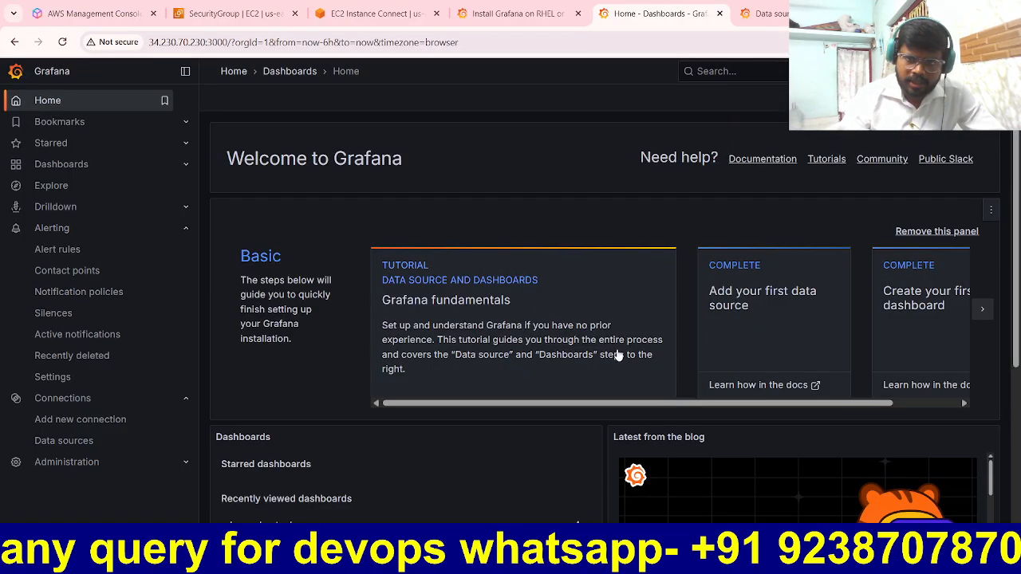
pyautogui.scroll(-3, 615, 355)
pyautogui.click(79, 164)
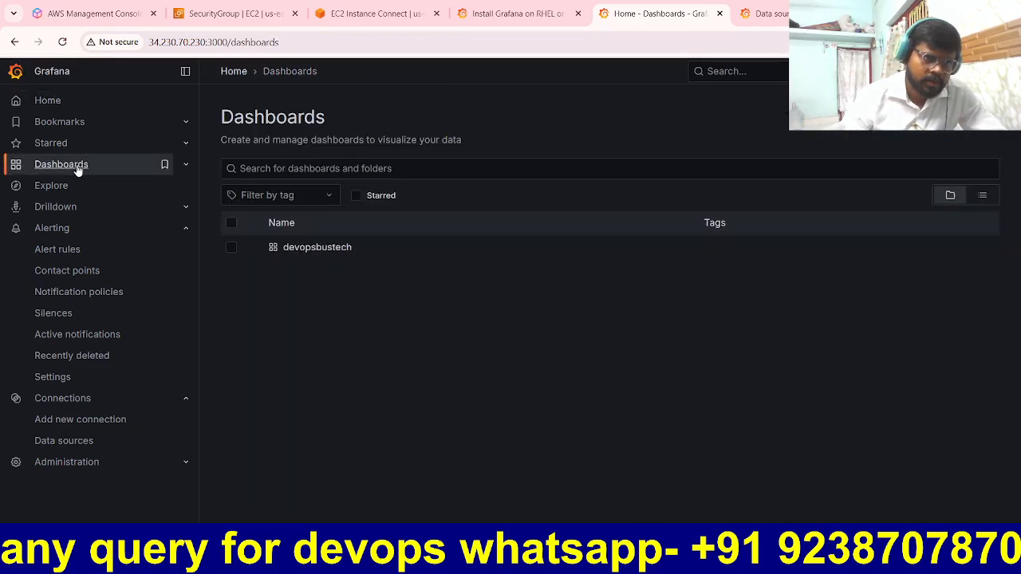
pyautogui.click(319, 248)
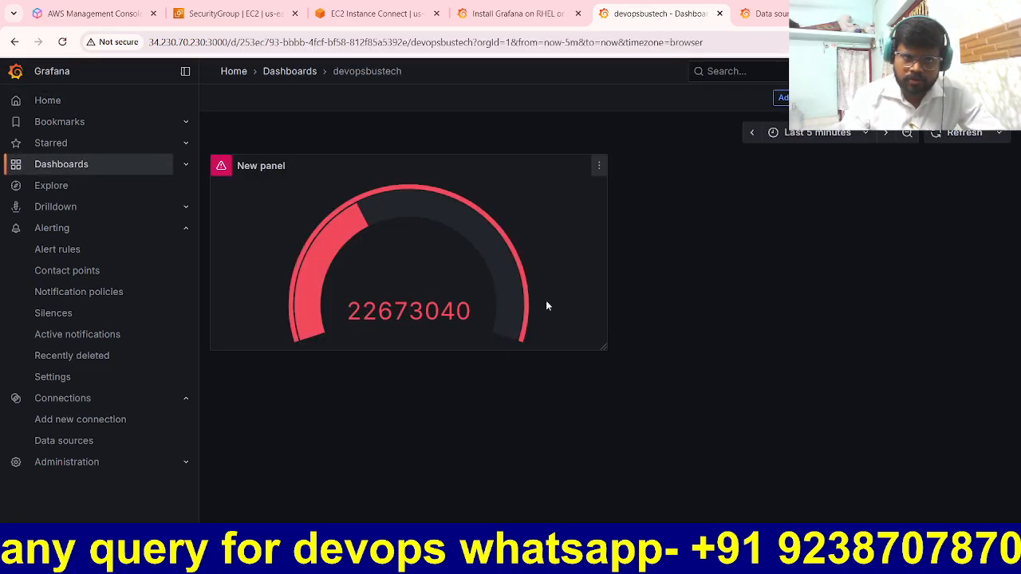
# - View the dashboard's gauge panel on its own and zoom out its time range once
pyautogui.click(599, 165)
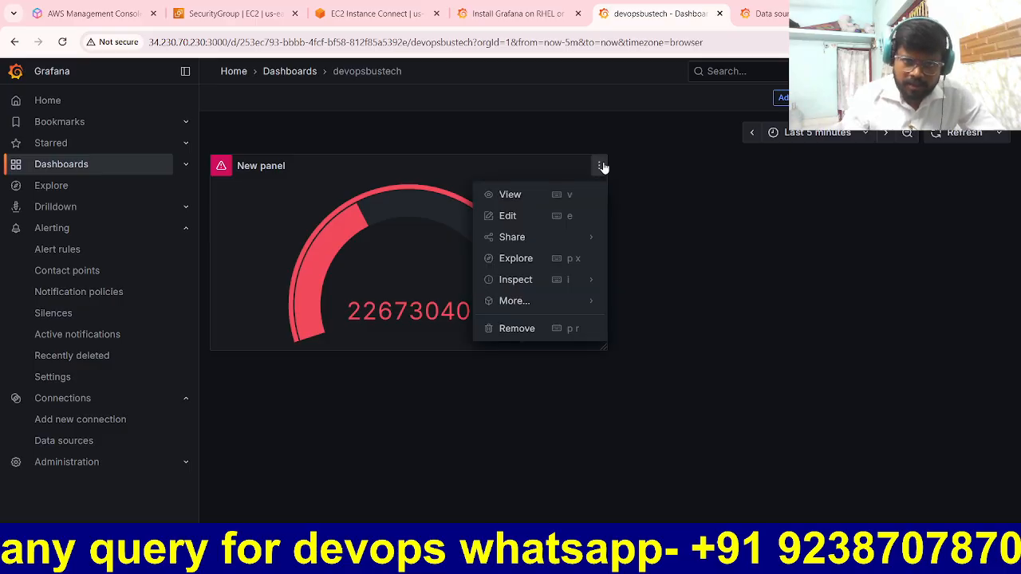
pyautogui.click(509, 196)
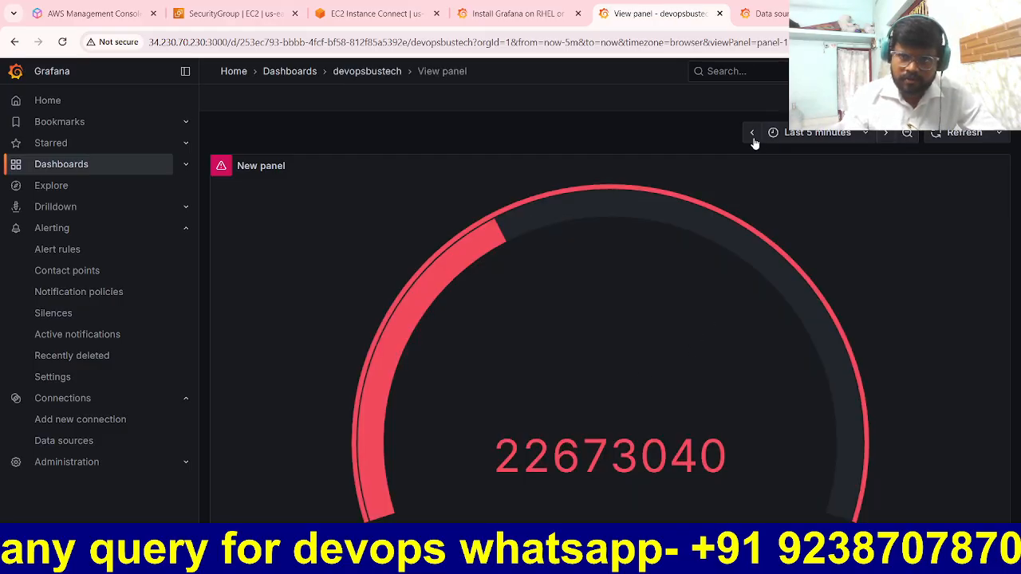
pyautogui.click(907, 134)
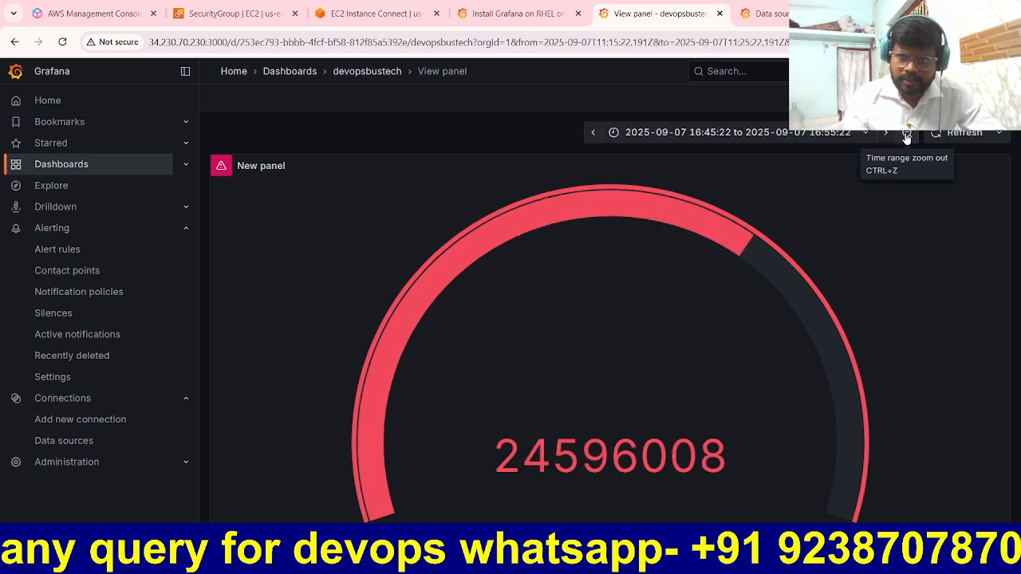
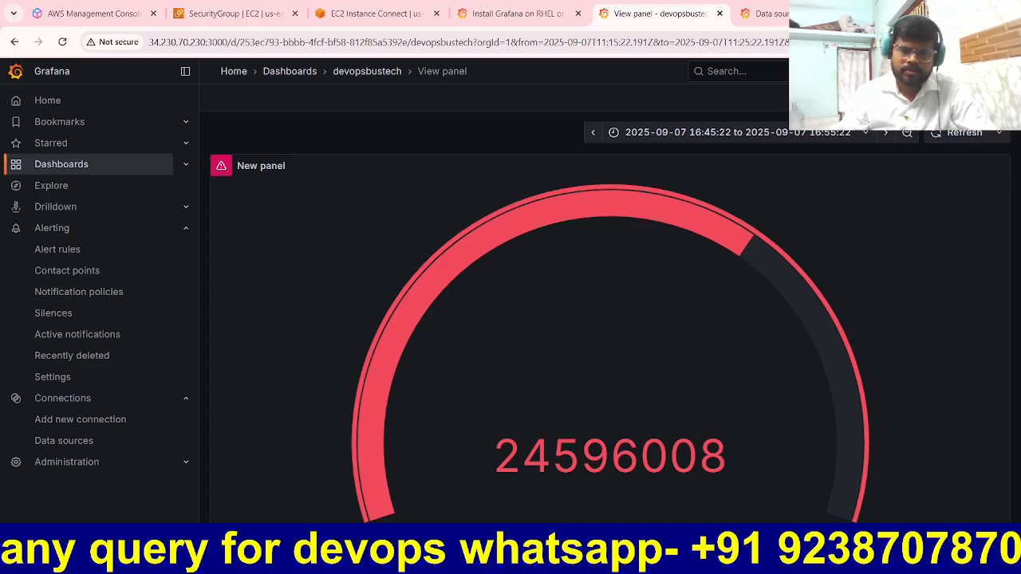
pyautogui.click(747, 560)
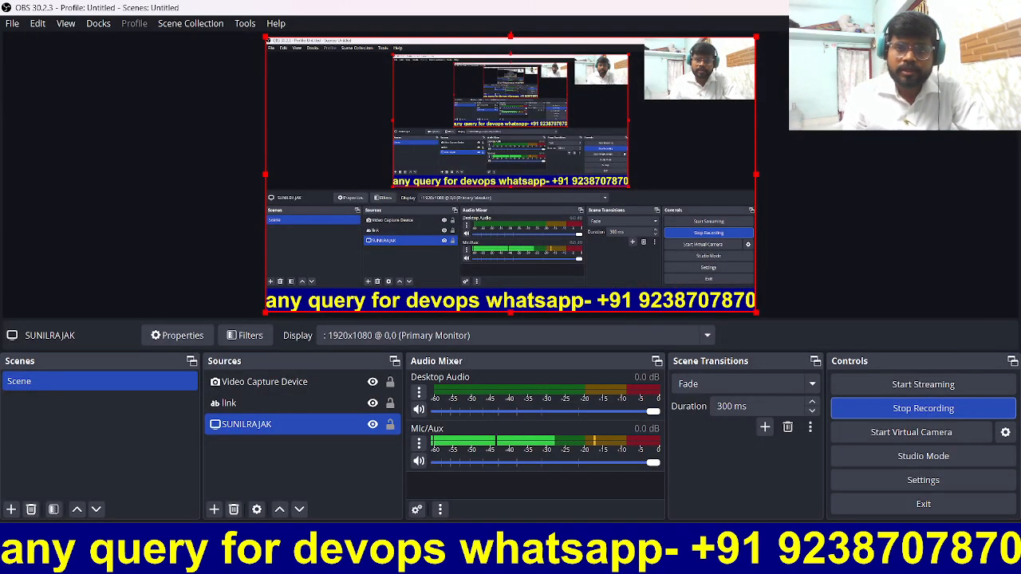
pyautogui.click(747, 561)
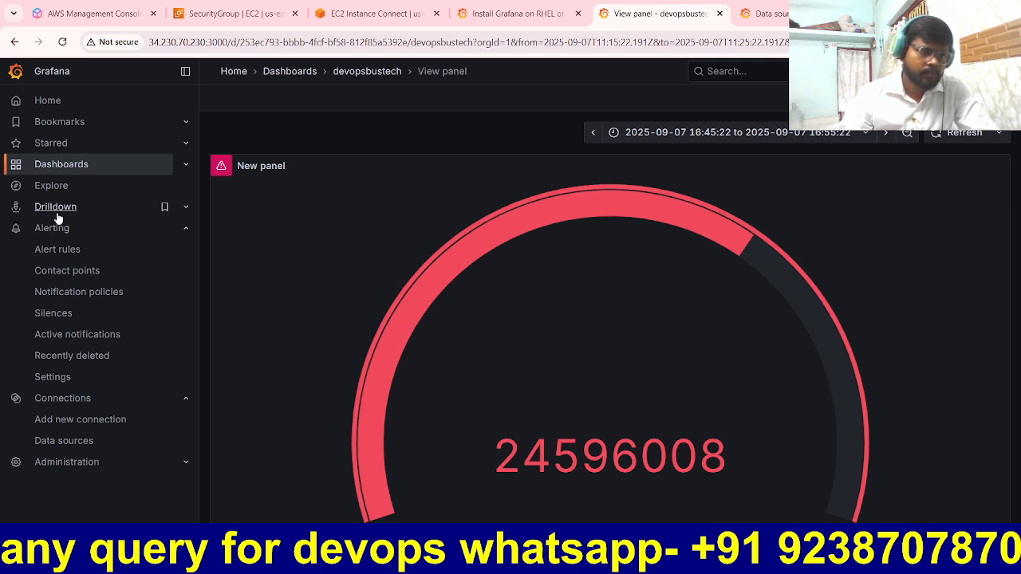
pyautogui.click(81, 444)
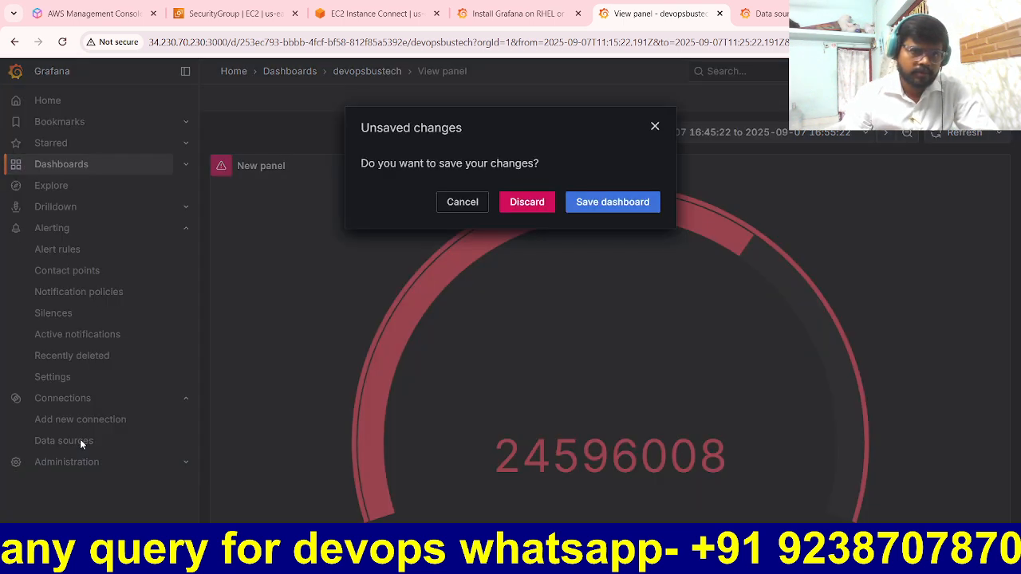
pyautogui.click(477, 204)
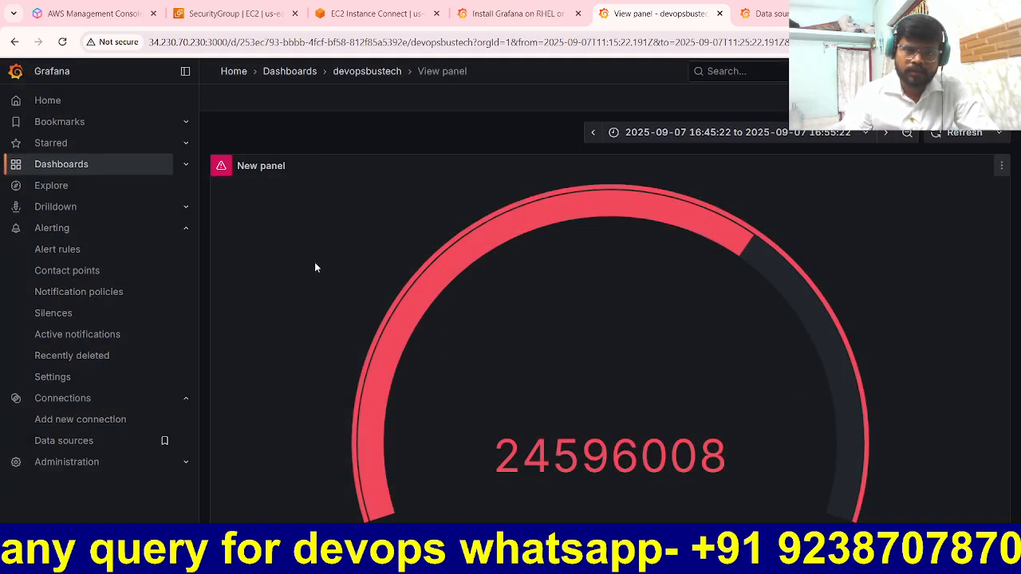
pyautogui.moveTo(228, 175)
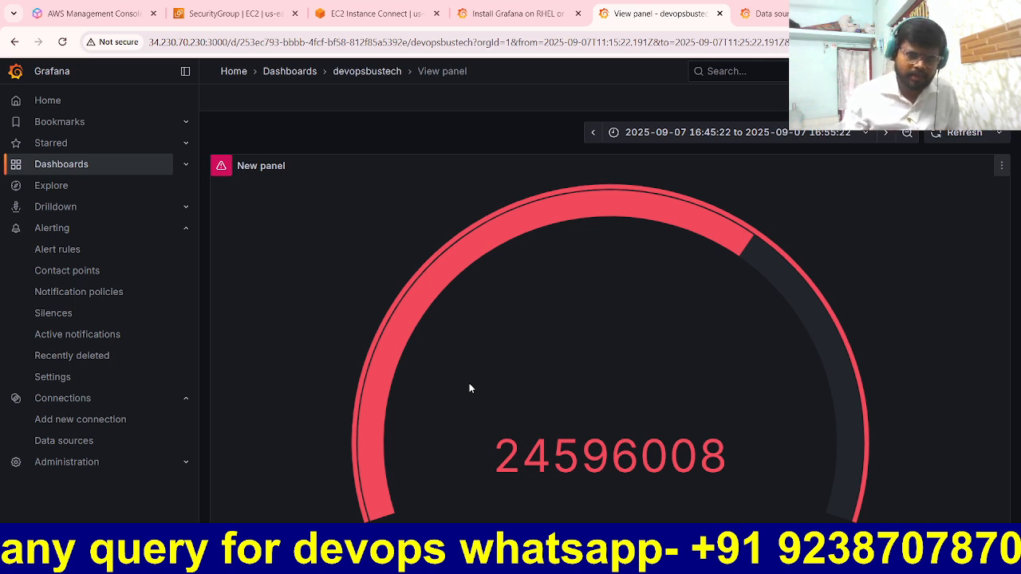
# - Show the screen annotation tool, clear the old green drawings, and handwrite an underlined "DevOps" in yellow over the gauge
pyautogui.click(996, 53)
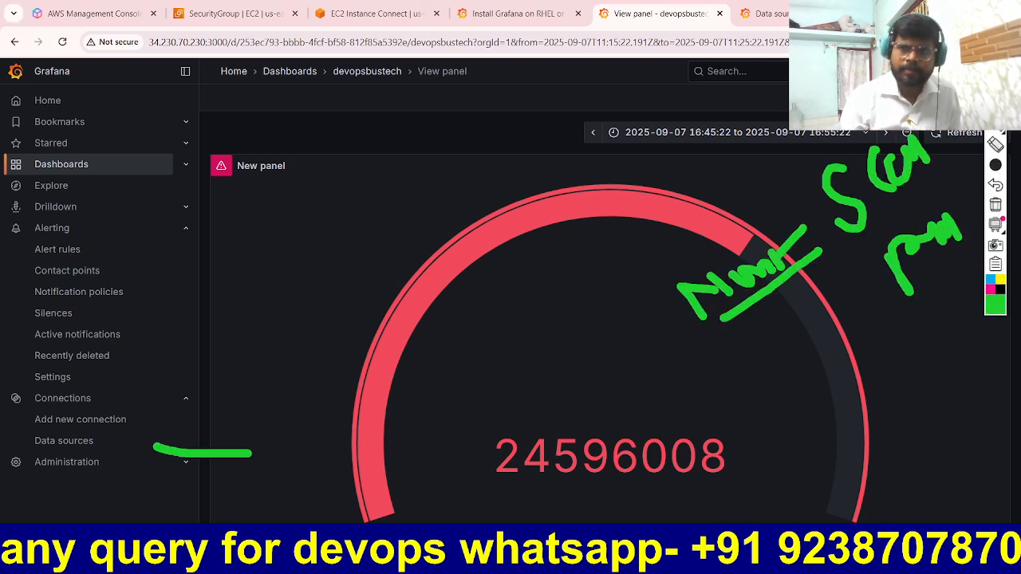
pyautogui.click(996, 213)
pyautogui.click(1001, 287)
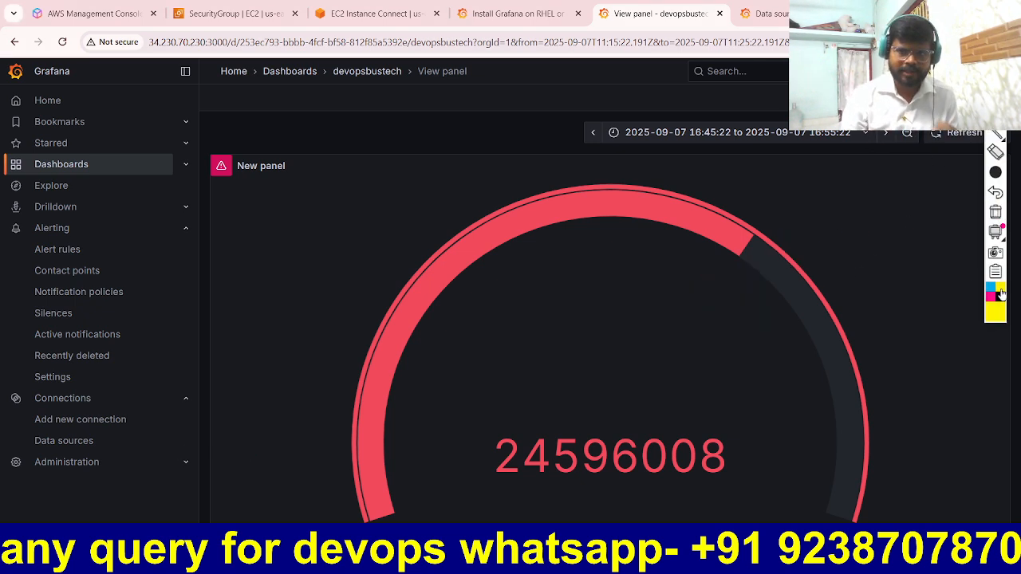
pyautogui.moveTo(484, 330)
pyautogui.mouseDown()
pyautogui.moveTo(494, 387)
pyautogui.moveTo(534, 320)
pyautogui.moveTo(551, 343)
pyautogui.moveTo(580, 327)
pyautogui.moveTo(608, 271)
pyautogui.moveTo(626, 275)
pyautogui.moveTo(631, 296)
pyautogui.mouseUp()
pyautogui.moveTo(675, 231)
pyautogui.mouseDown()
pyautogui.moveTo(678, 304)
pyautogui.moveTo(685, 263)
pyautogui.moveTo(714, 279)
pyautogui.mouseUp()
pyautogui.moveTo(496, 393); pyautogui.dragTo(758, 267)
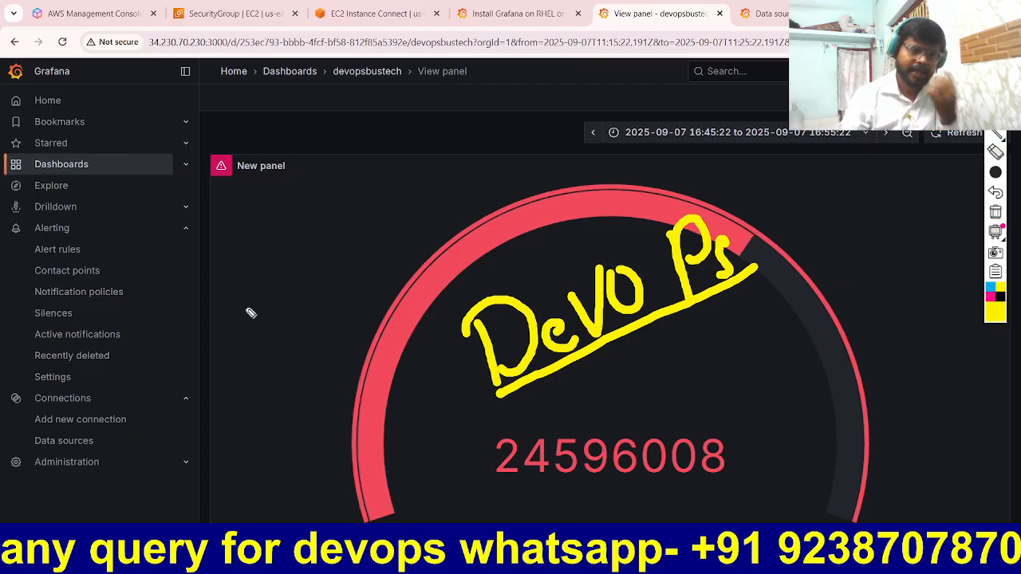
# - Handwrite a circled "AI" beside the gauge with an arrow leading down to the word "mlops"
pyautogui.moveTo(255, 267)
pyautogui.mouseDown()
pyautogui.moveTo(254, 302)
pyautogui.moveTo(293, 223)
pyautogui.moveTo(297, 257)
pyautogui.mouseUp()
pyautogui.moveTo(288, 257); pyautogui.dragTo(309, 252)
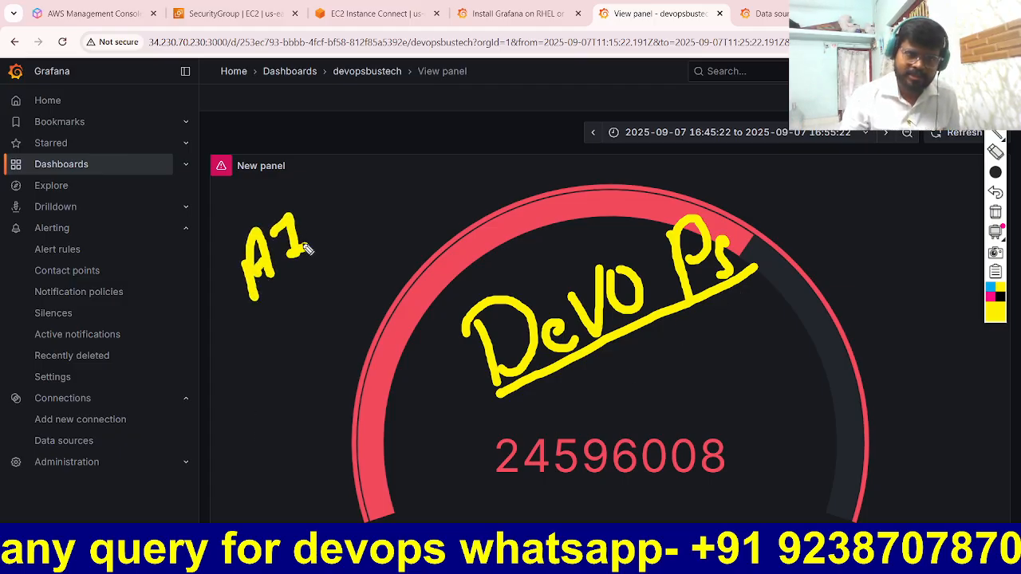
pyautogui.moveTo(323, 204)
pyautogui.mouseDown()
pyautogui.moveTo(269, 196)
pyautogui.moveTo(237, 292)
pyautogui.moveTo(295, 313)
pyautogui.moveTo(328, 245)
pyautogui.moveTo(332, 201)
pyautogui.mouseUp()
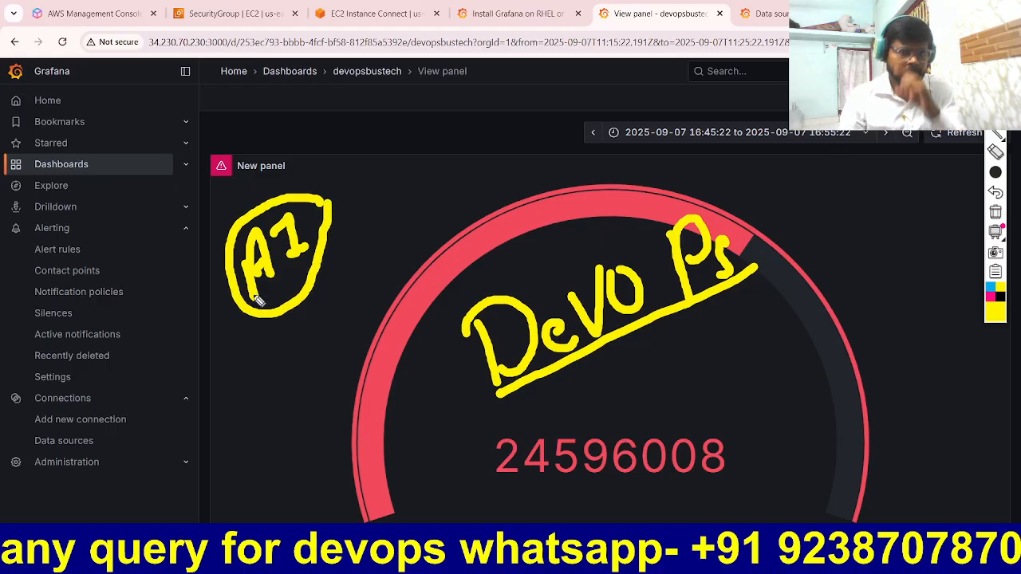
pyautogui.moveTo(247, 321); pyautogui.dragTo(224, 391)
pyautogui.moveTo(219, 351); pyautogui.dragTo(225, 395)
pyautogui.moveTo(207, 447)
pyautogui.mouseDown()
pyautogui.moveTo(220, 470)
pyautogui.moveTo(260, 461)
pyautogui.moveTo(321, 374)
pyautogui.moveTo(322, 408)
pyautogui.mouseUp()
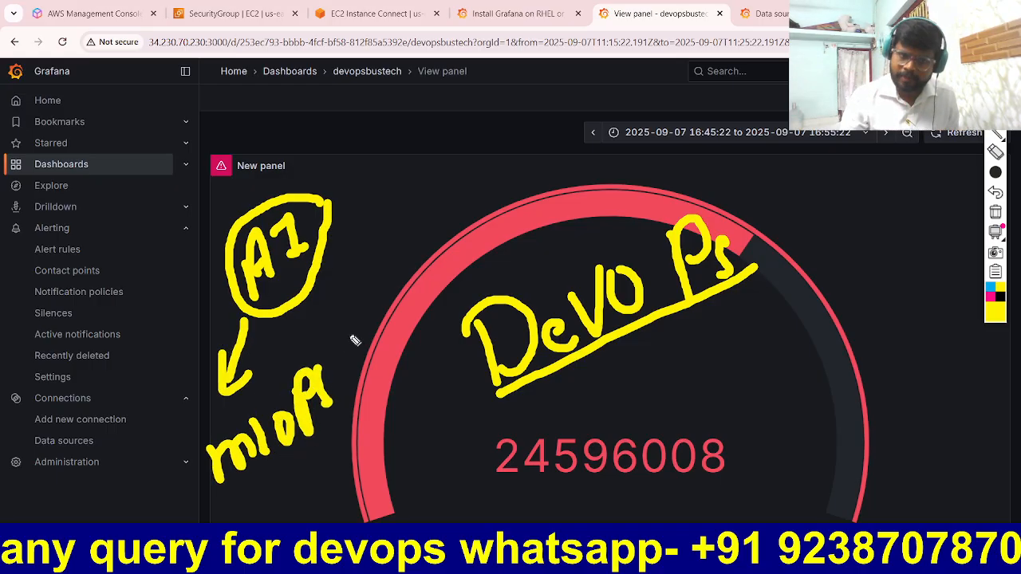
# - Draw an arrow up from "mlops" to an underlined "Ds" and a hooked line curving down from it
pyautogui.moveTo(333, 348); pyautogui.dragTo(389, 215)
pyautogui.moveTo(355, 251); pyautogui.dragTo(410, 236)
pyautogui.moveTo(417, 190); pyautogui.dragTo(434, 235)
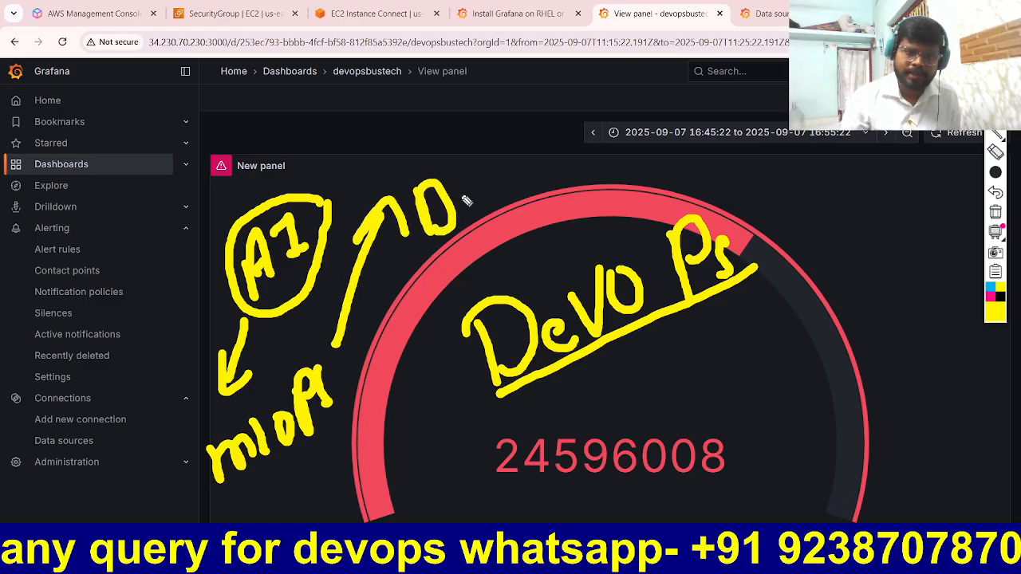
pyautogui.moveTo(476, 185)
pyautogui.mouseDown()
pyautogui.moveTo(462, 239)
pyautogui.moveTo(437, 248)
pyautogui.mouseUp()
pyautogui.moveTo(345, 355)
pyautogui.mouseDown()
pyautogui.moveTo(391, 423)
pyautogui.moveTo(405, 459)
pyautogui.moveTo(391, 471)
pyautogui.mouseUp()
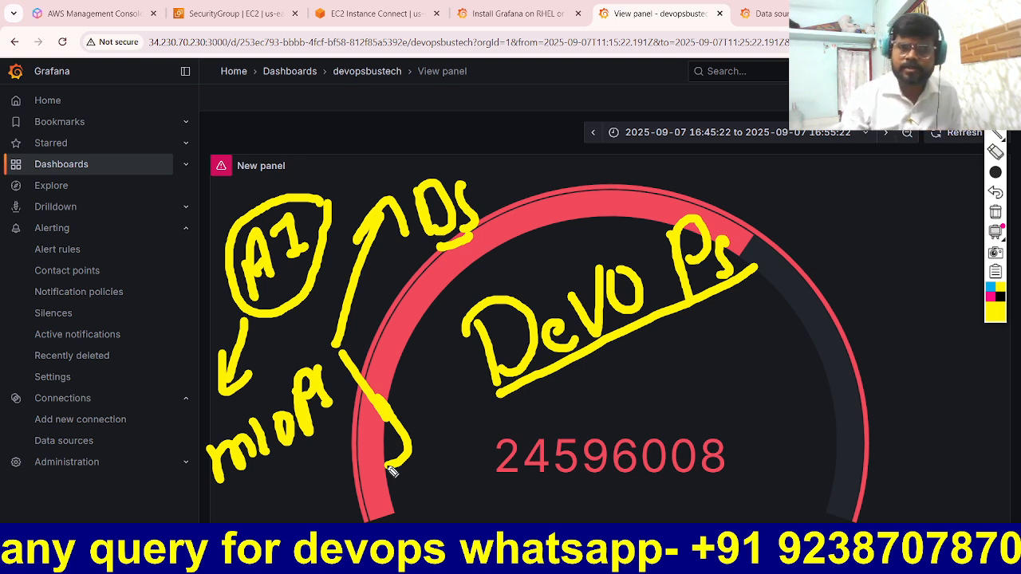
# - Frame the handwritten "DevOps" with a box, point an arrow up at it, and hide the annotation overlay
pyautogui.moveTo(443, 311)
pyautogui.mouseDown()
pyautogui.moveTo(471, 434)
pyautogui.moveTo(636, 204)
pyautogui.moveTo(778, 287)
pyautogui.moveTo(550, 369)
pyautogui.moveTo(467, 410)
pyautogui.mouseUp()
pyautogui.moveTo(638, 417)
pyautogui.mouseDown()
pyautogui.moveTo(652, 366)
pyautogui.moveTo(702, 355)
pyautogui.mouseUp()
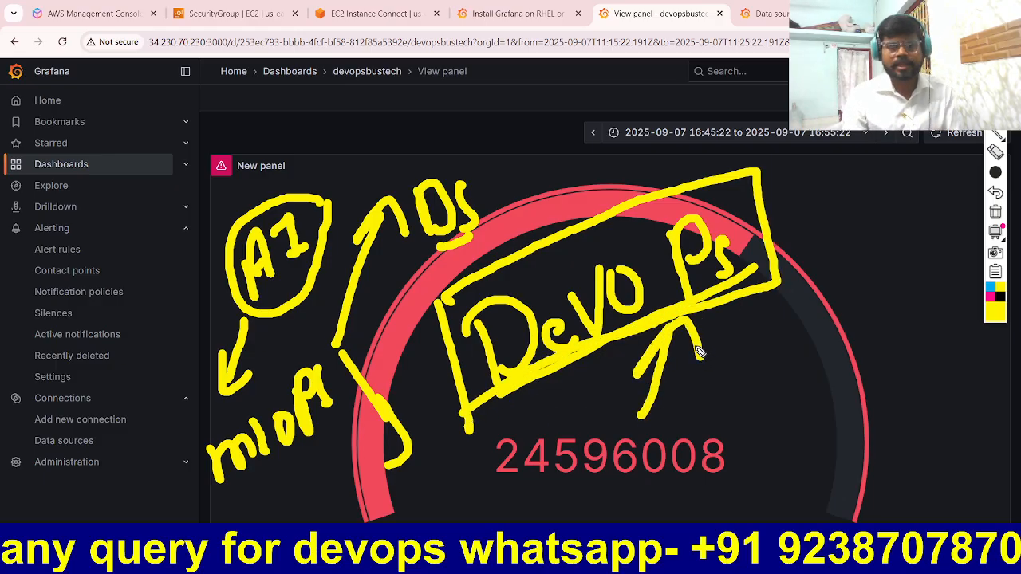
pyautogui.click(997, 73)
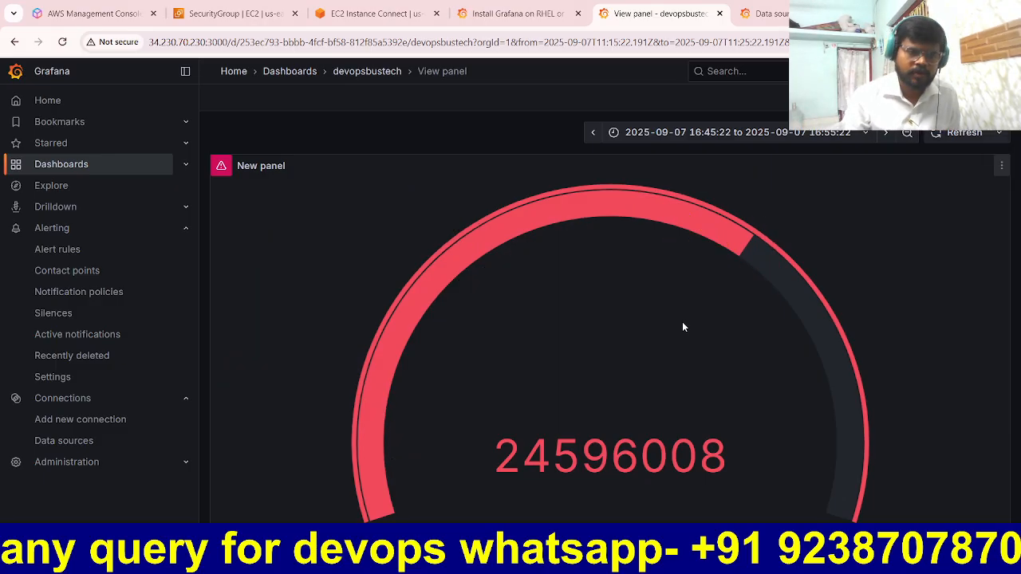